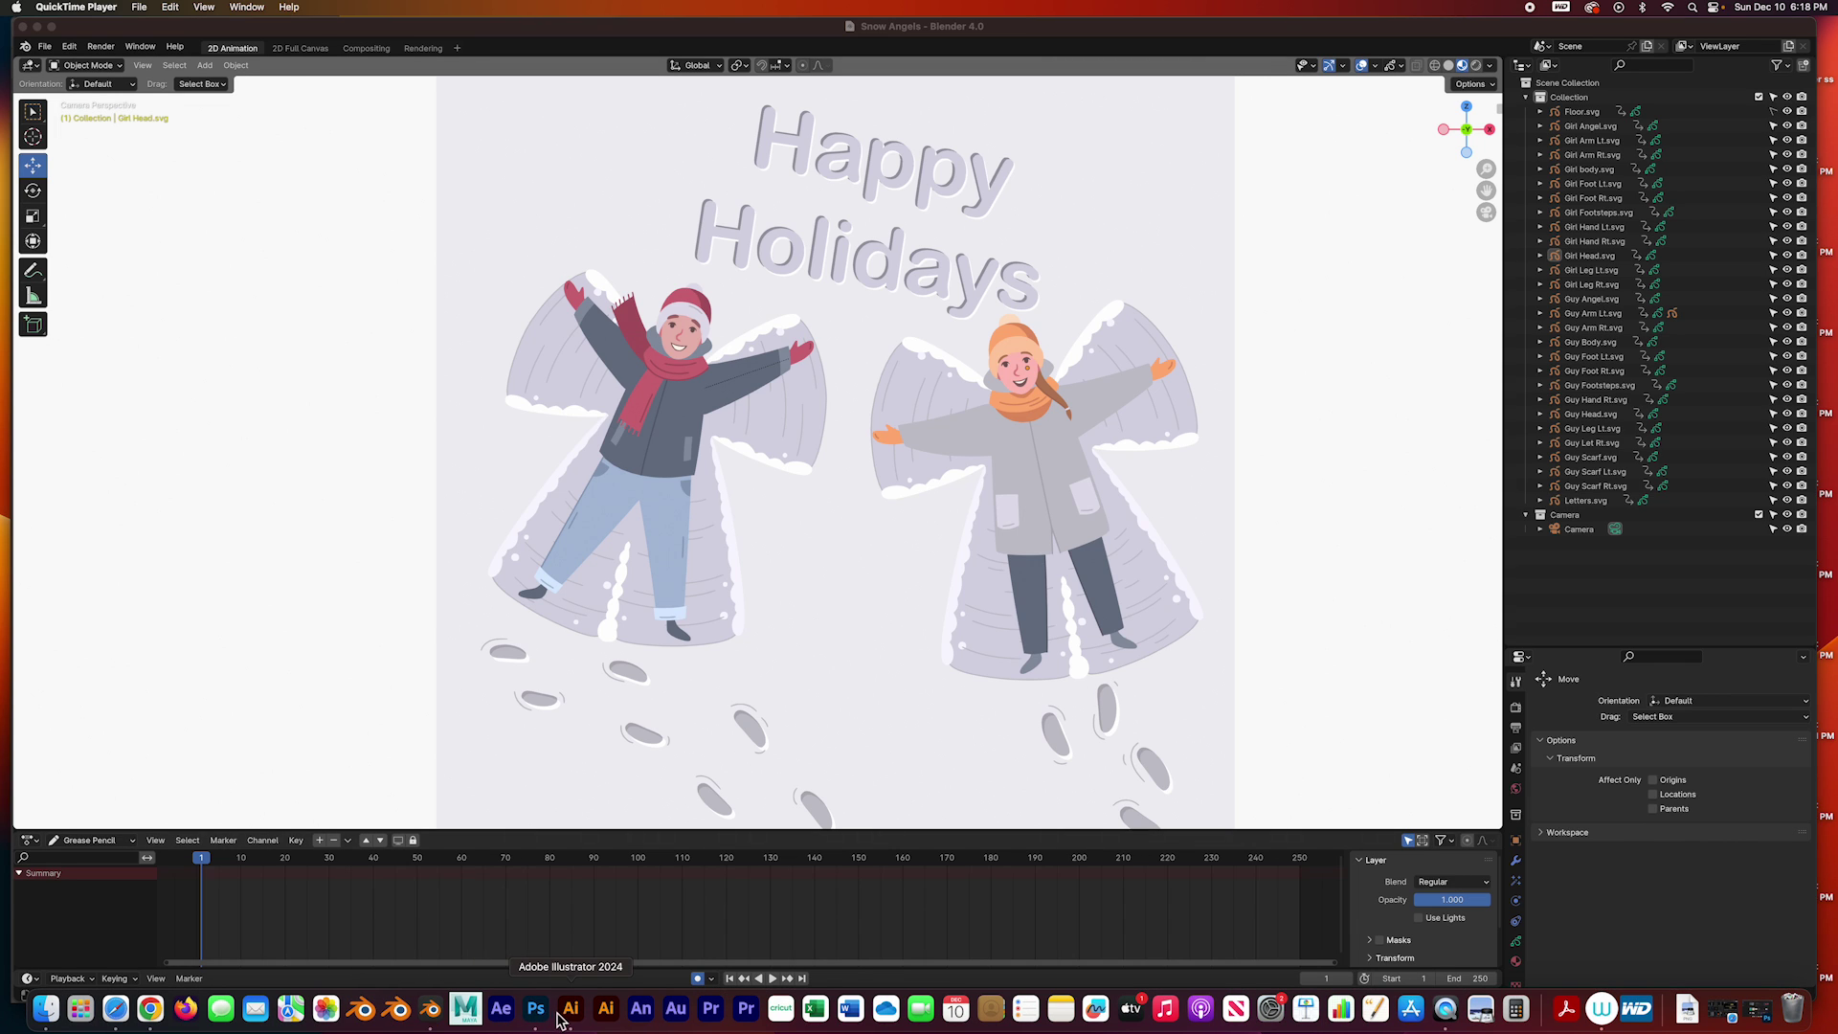
Switch from Blender to Adobe Illustrator via the macOS Dock.
click(572, 1011)
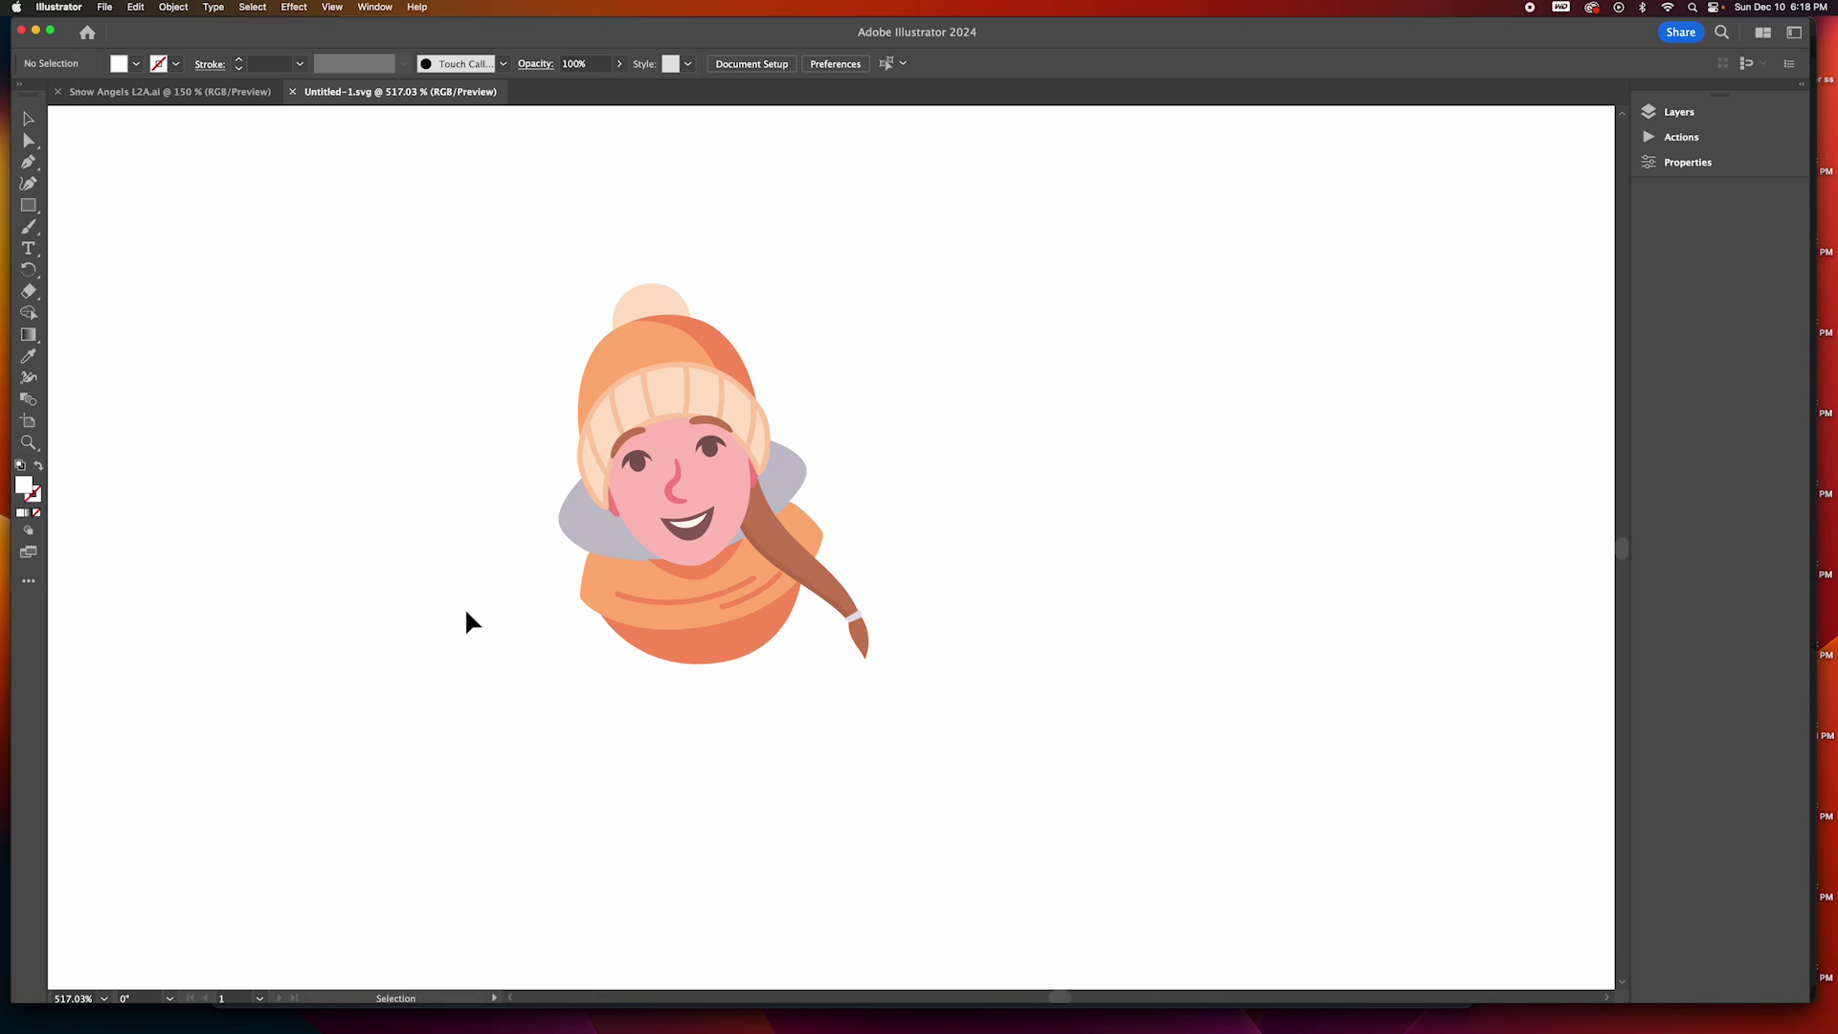
Switch to the Snow Angels document and select the girl's head group.
click(169, 92)
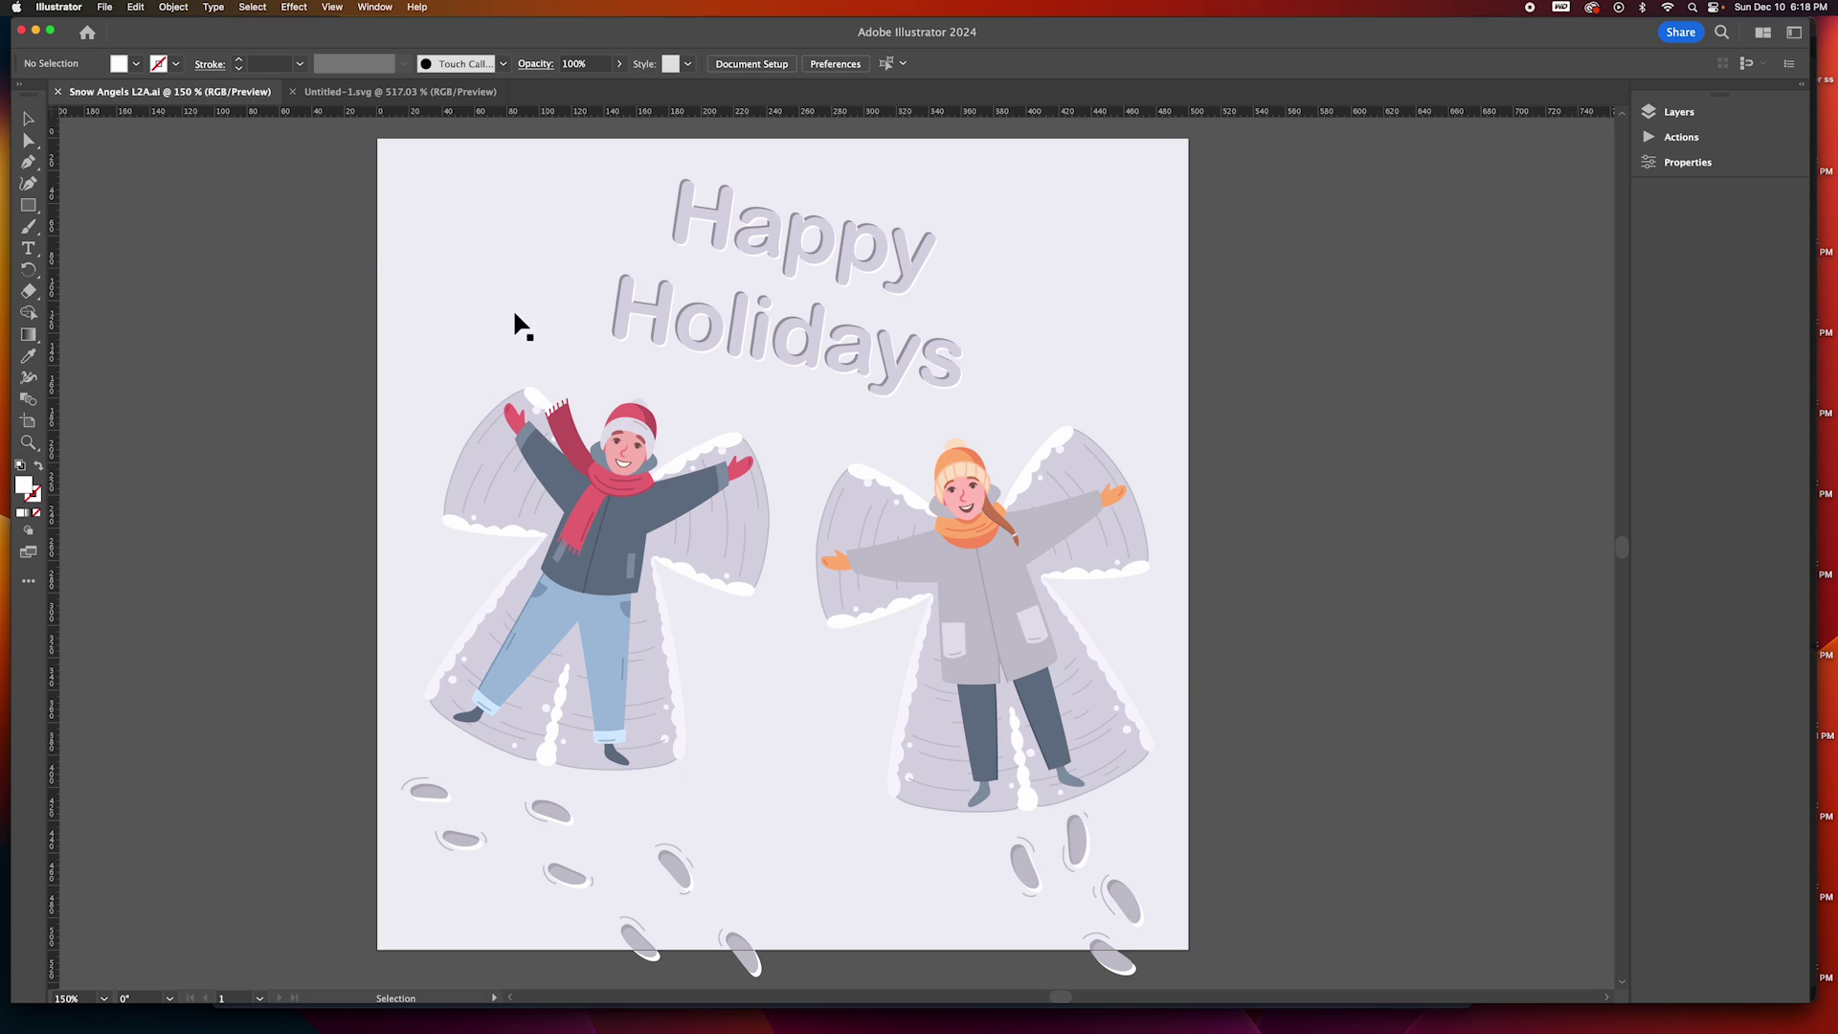
key(super+a)
click(1342, 704)
click(952, 456)
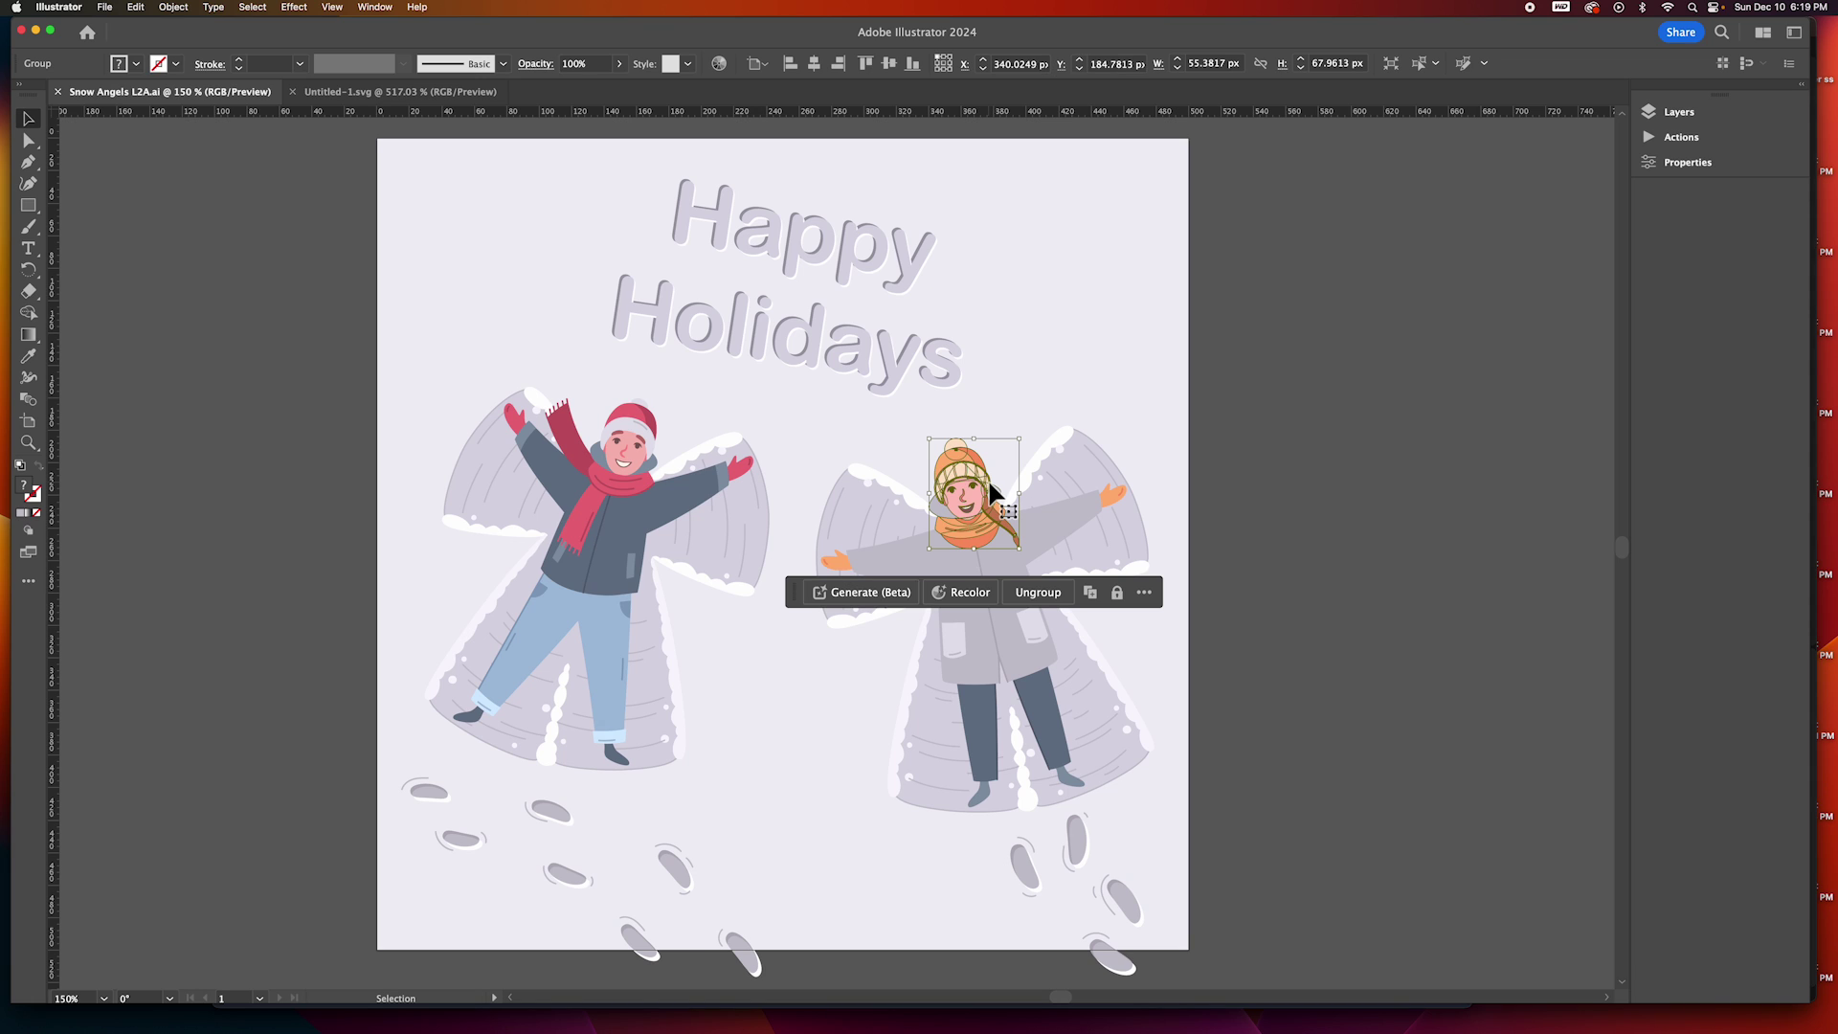
Rotate the girl's arm and nudge the head, undo the changes, then reselect the head group.
click(1050, 516)
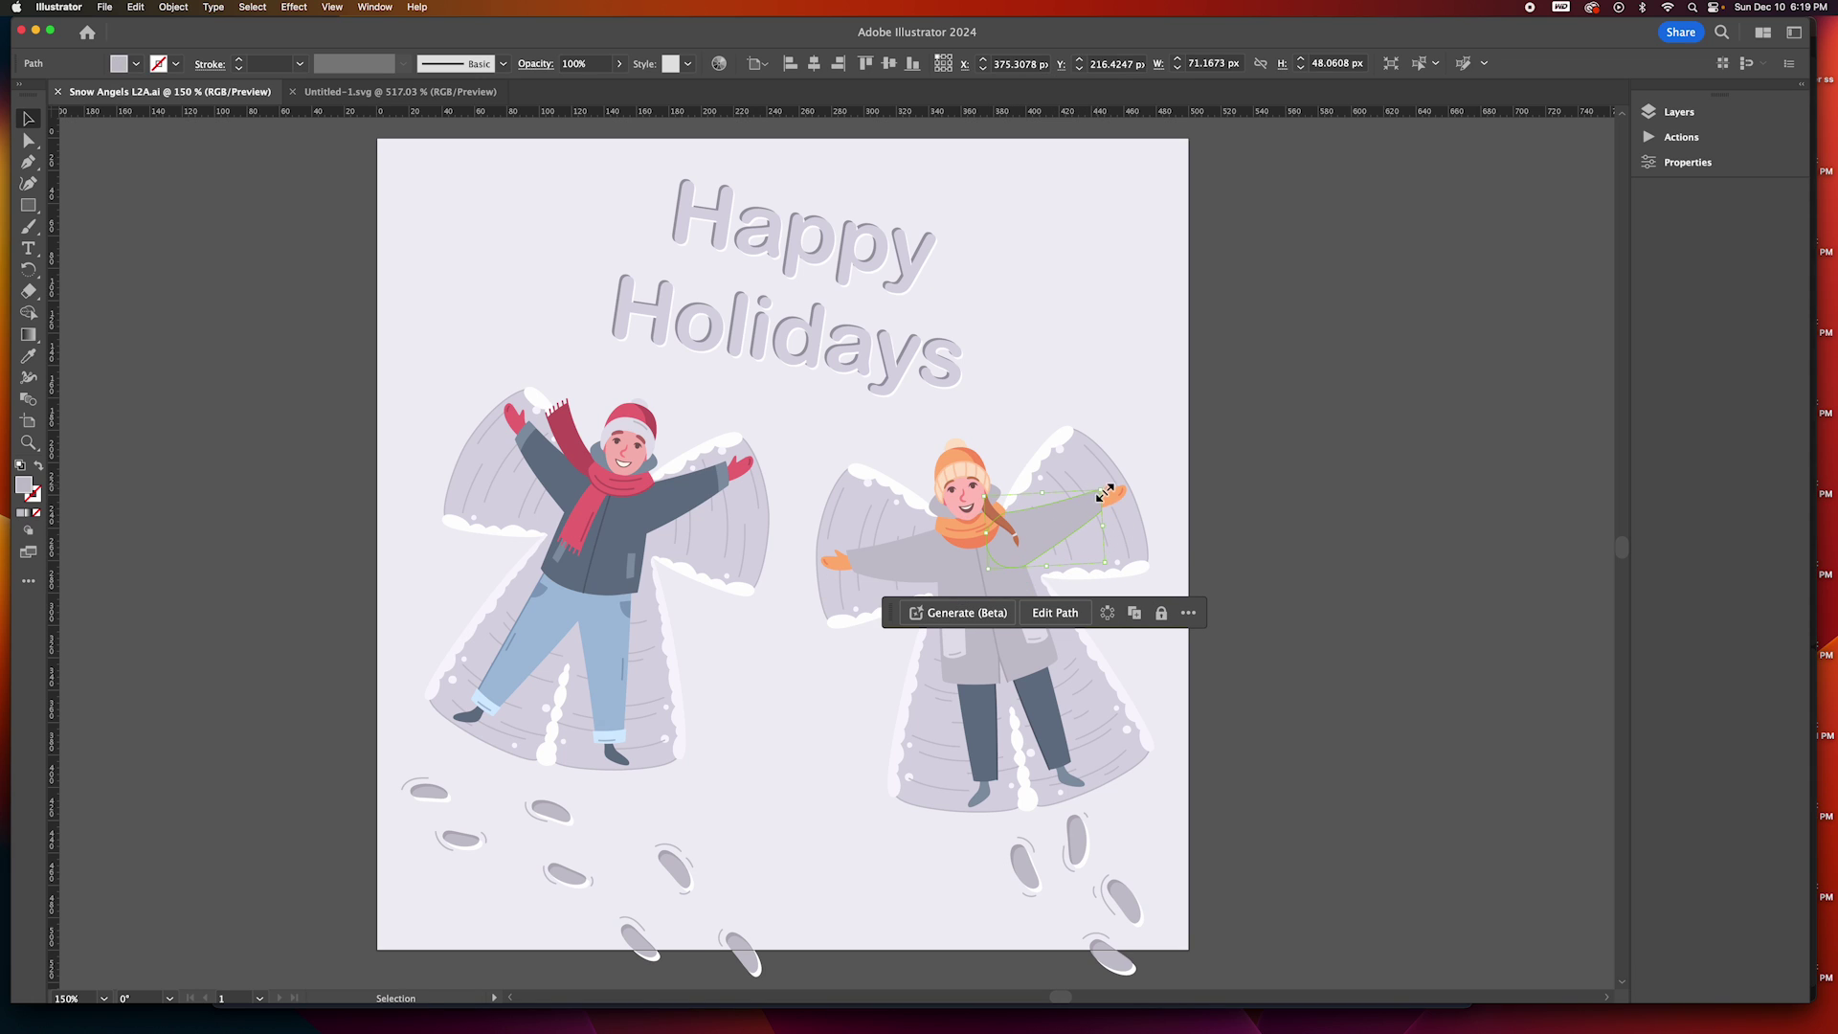
drag(1107, 490, 1114, 518)
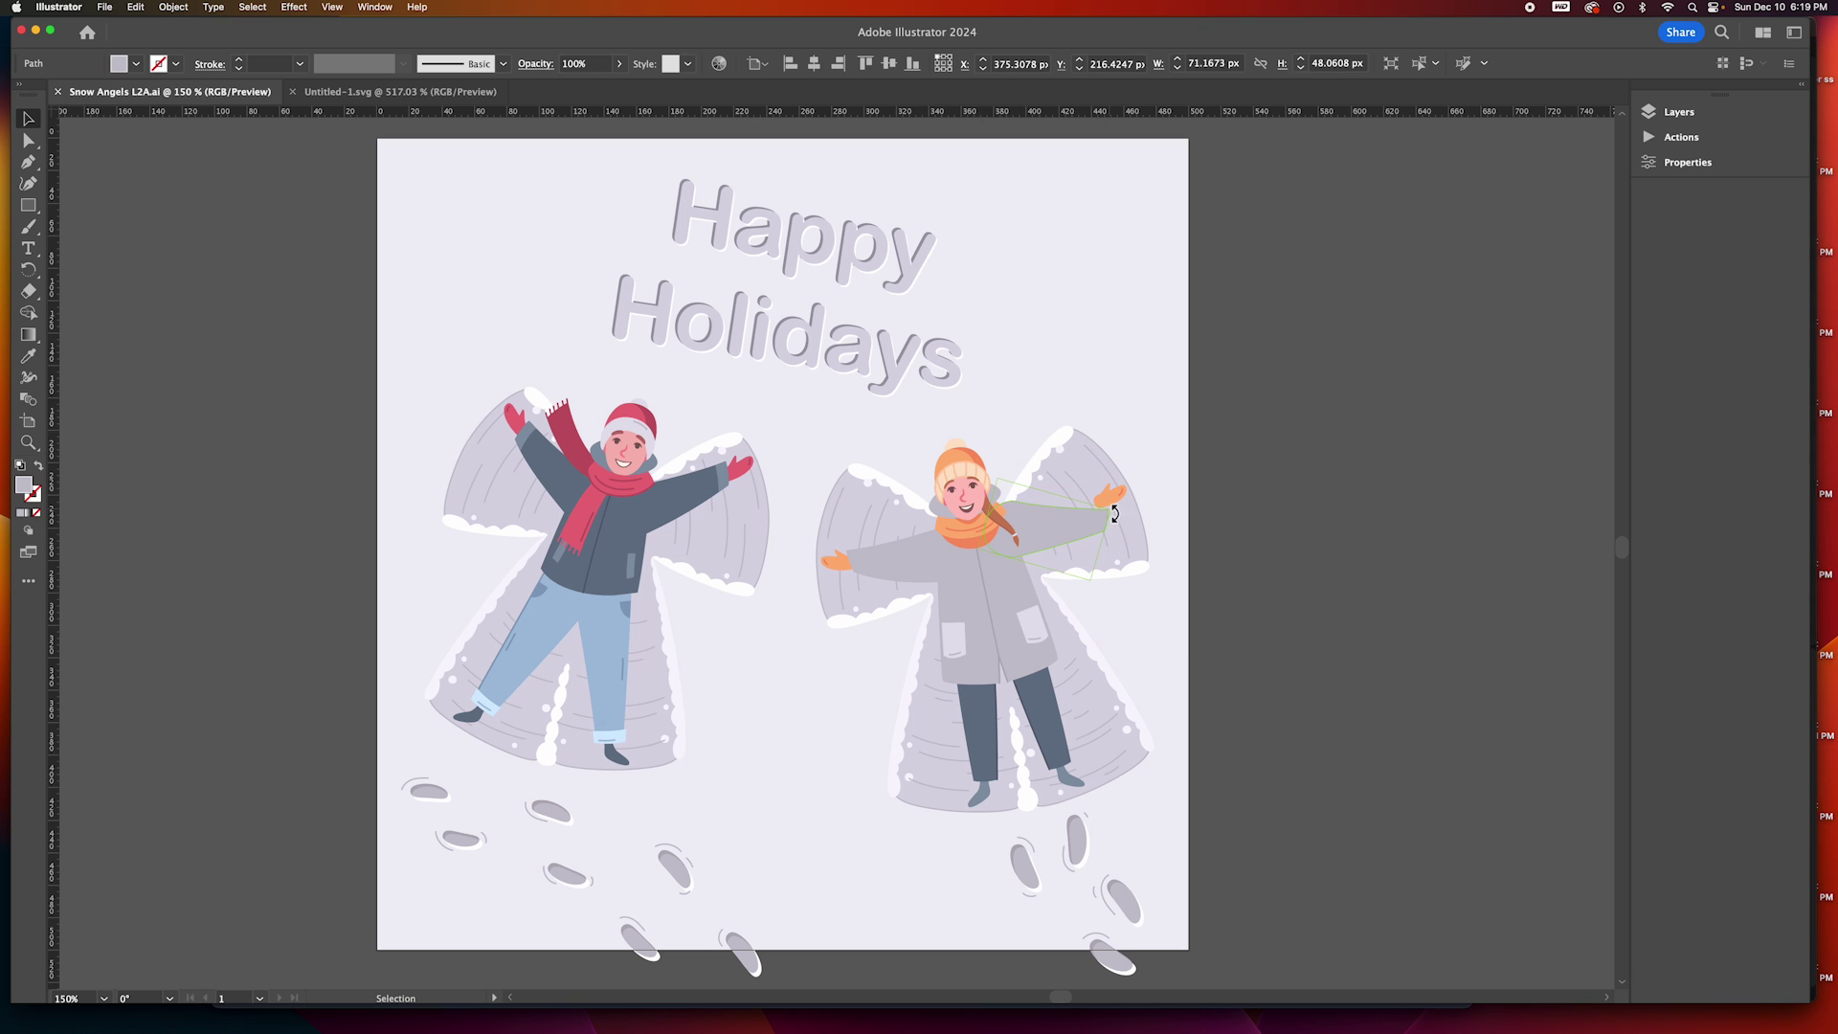
click(961, 498)
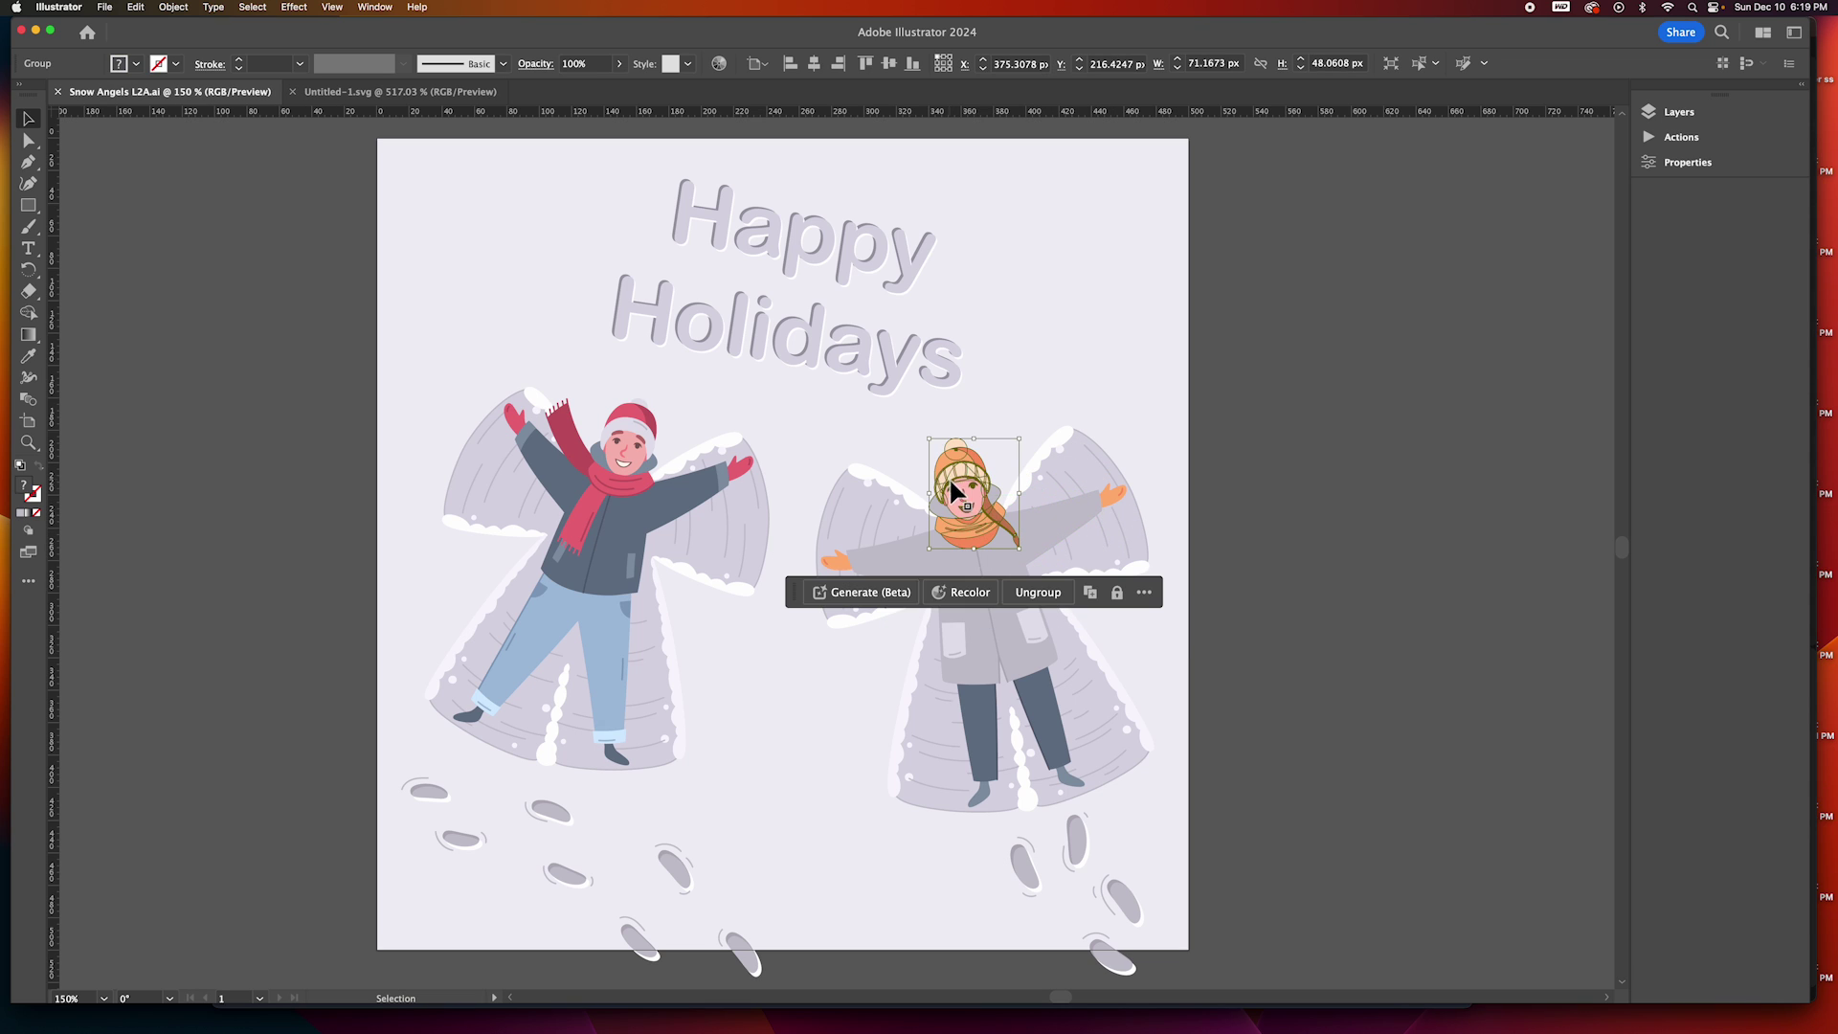
drag(961, 498, 1006, 517)
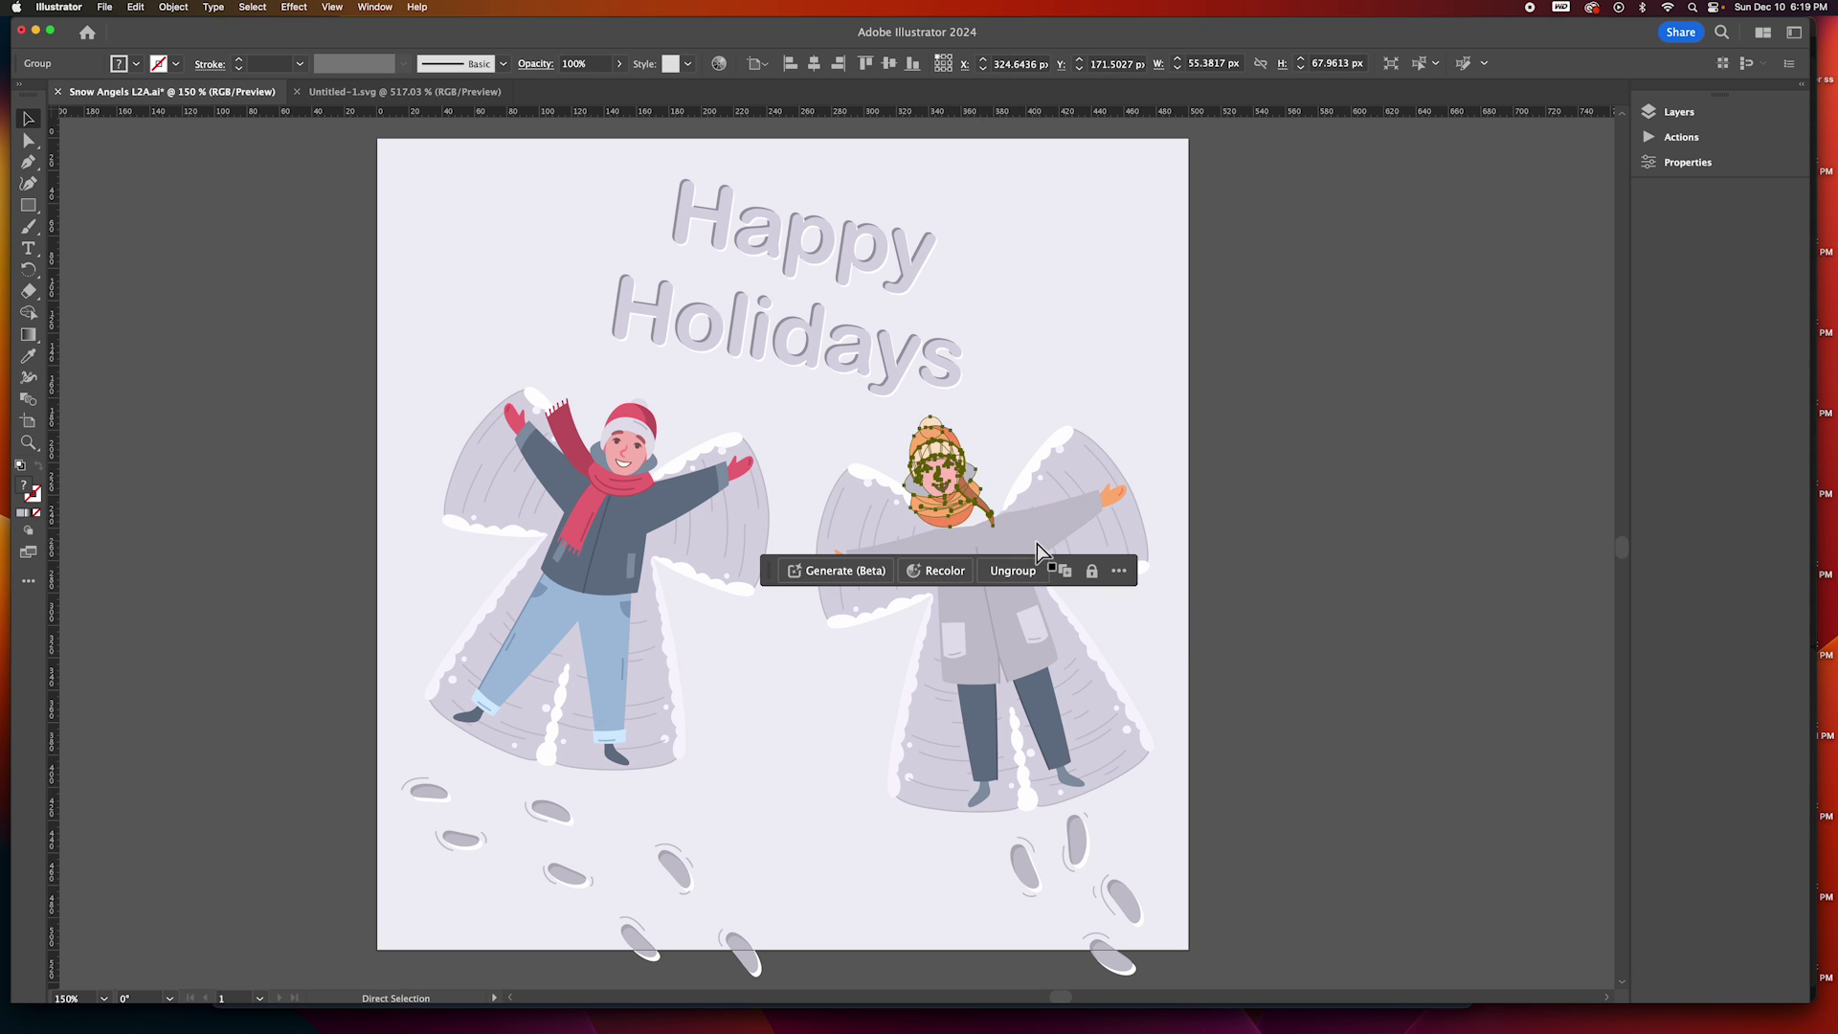
key(super+z)
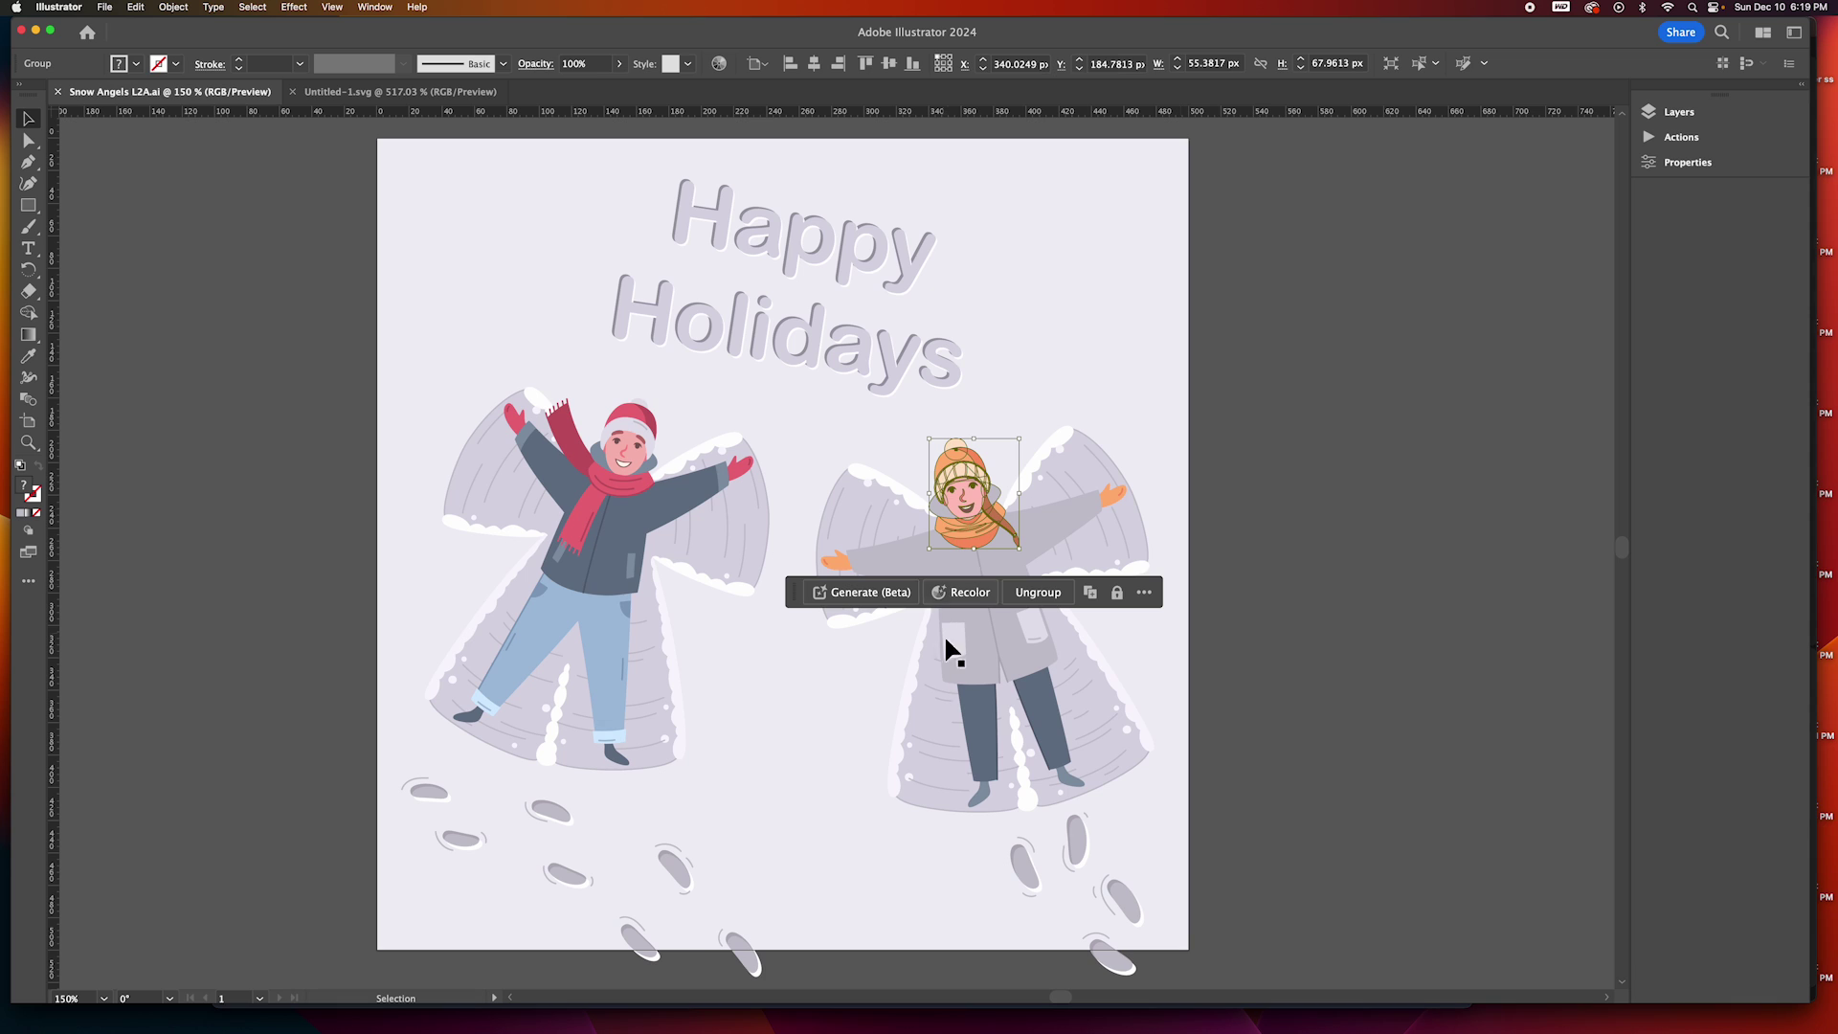
click(956, 651)
click(967, 496)
Switch to the Untitled-1.svg head document and zoom out with the head centred in view.
click(383, 92)
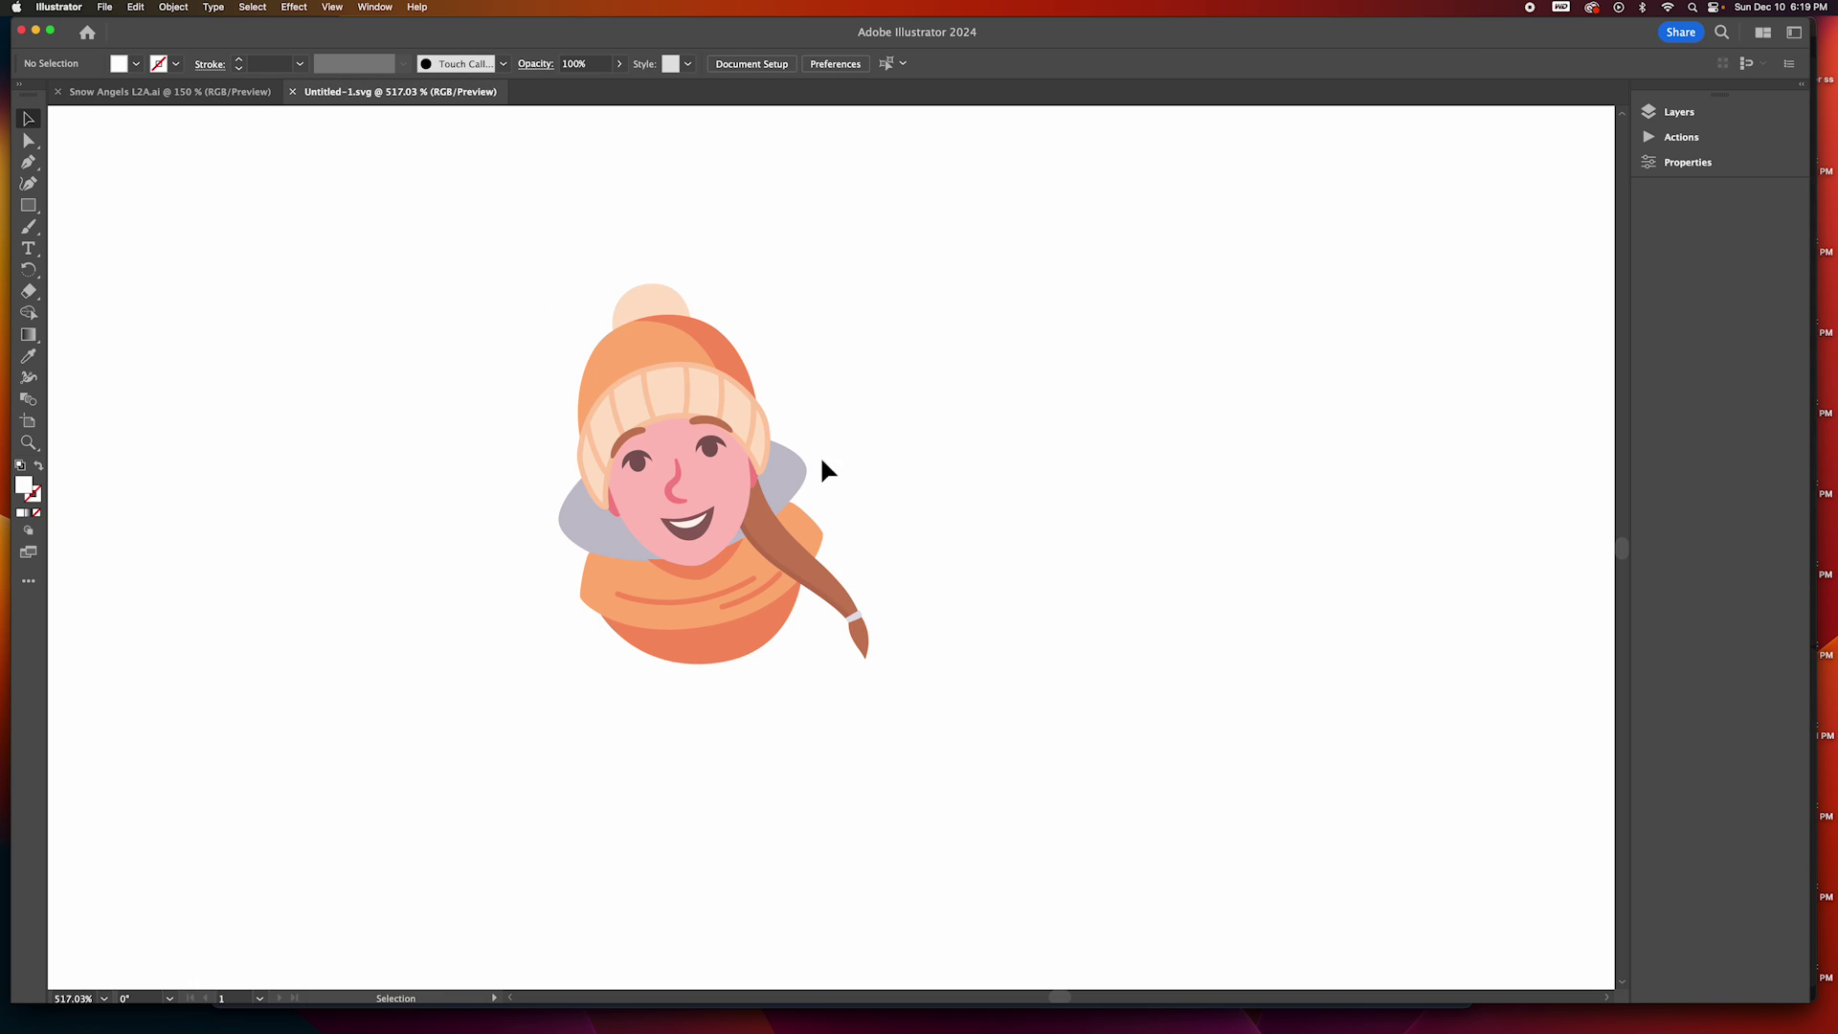
alt+click(729, 502)
mouse_move(811, 495)
mouse_down()
mouse_move(865, 549)
mouse_move(732, 481)
mouse_up()
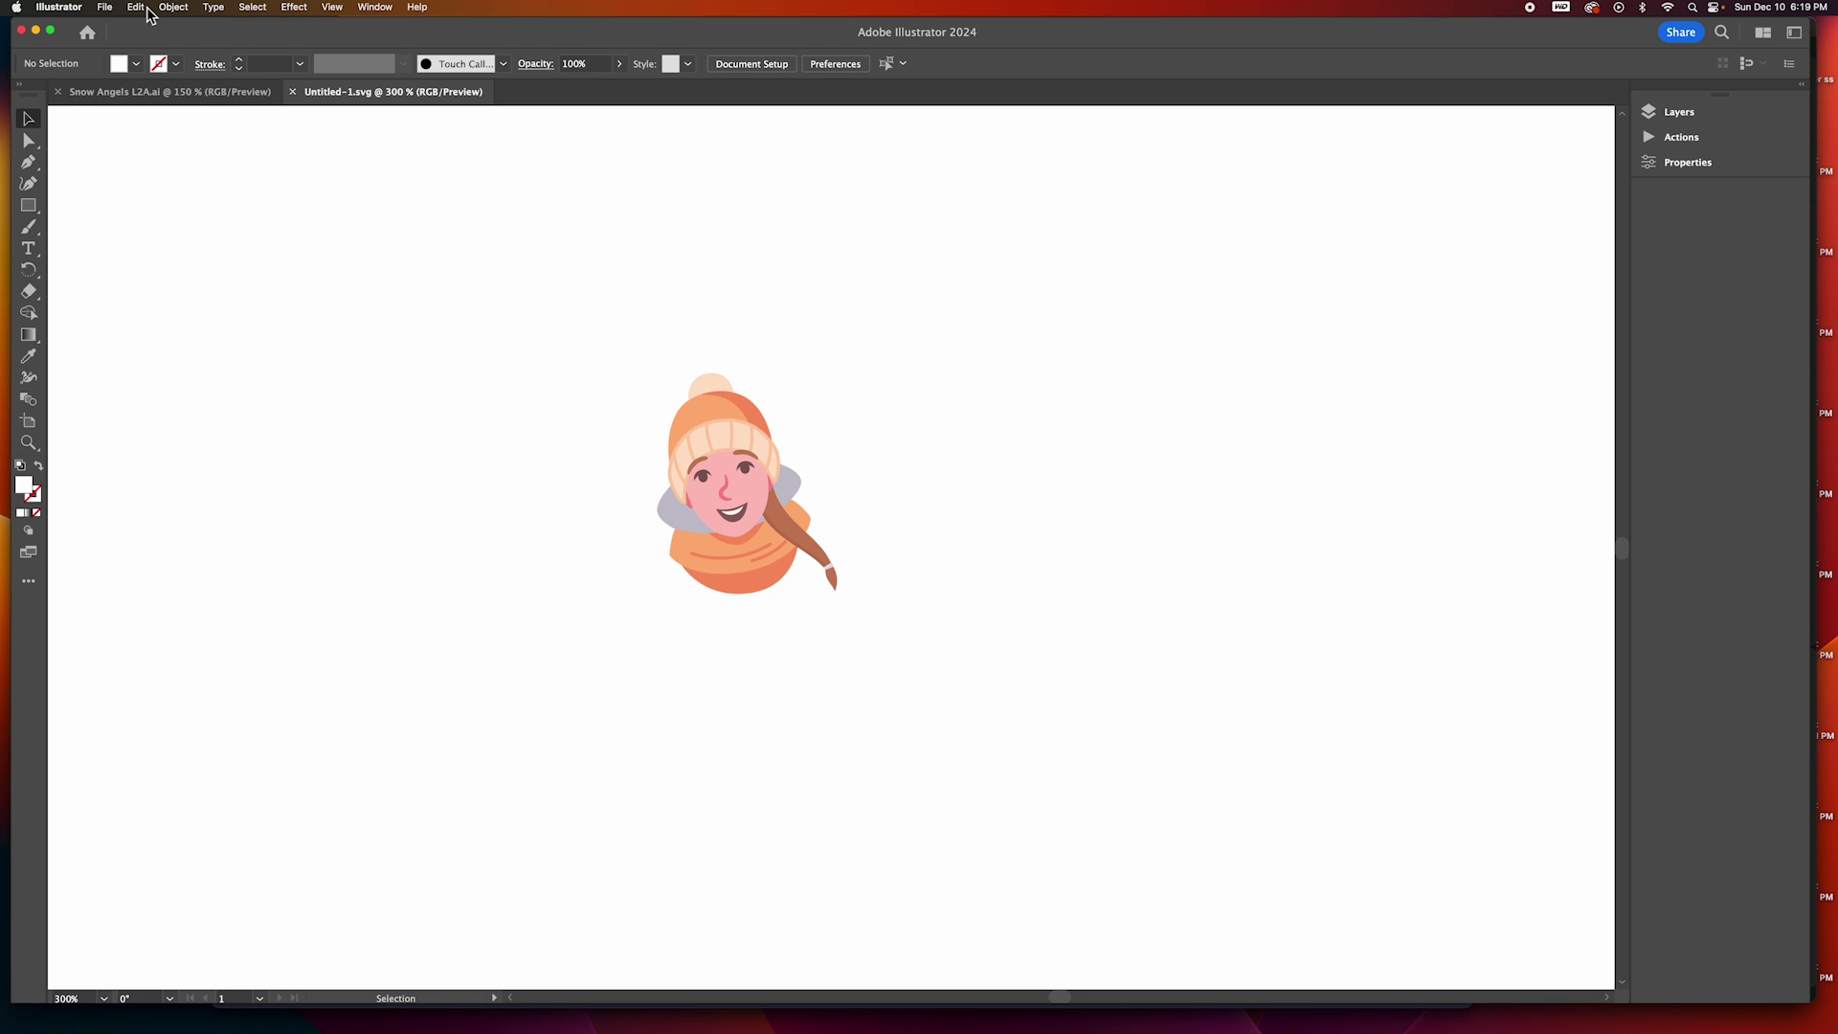
Save the head document as Girl Head.svg in the Snow Angels L2A folder, reaching SVG Options.
click(108, 7)
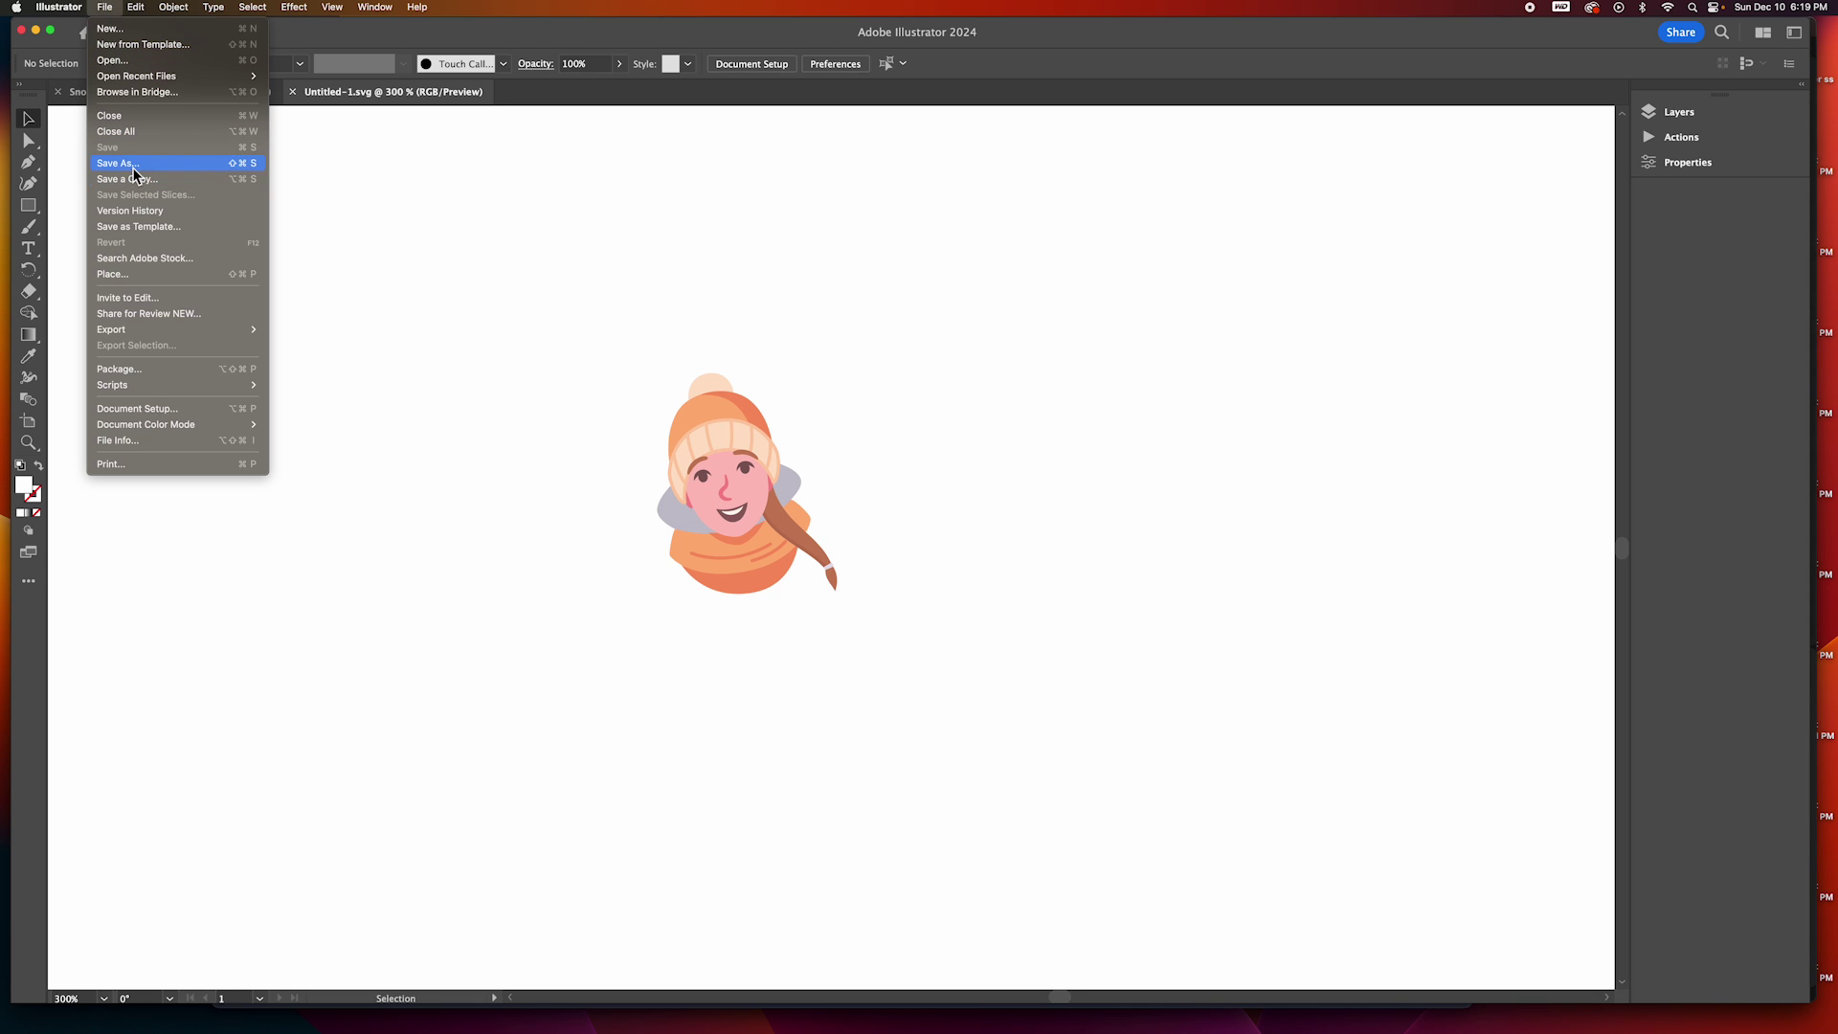
click(117, 163)
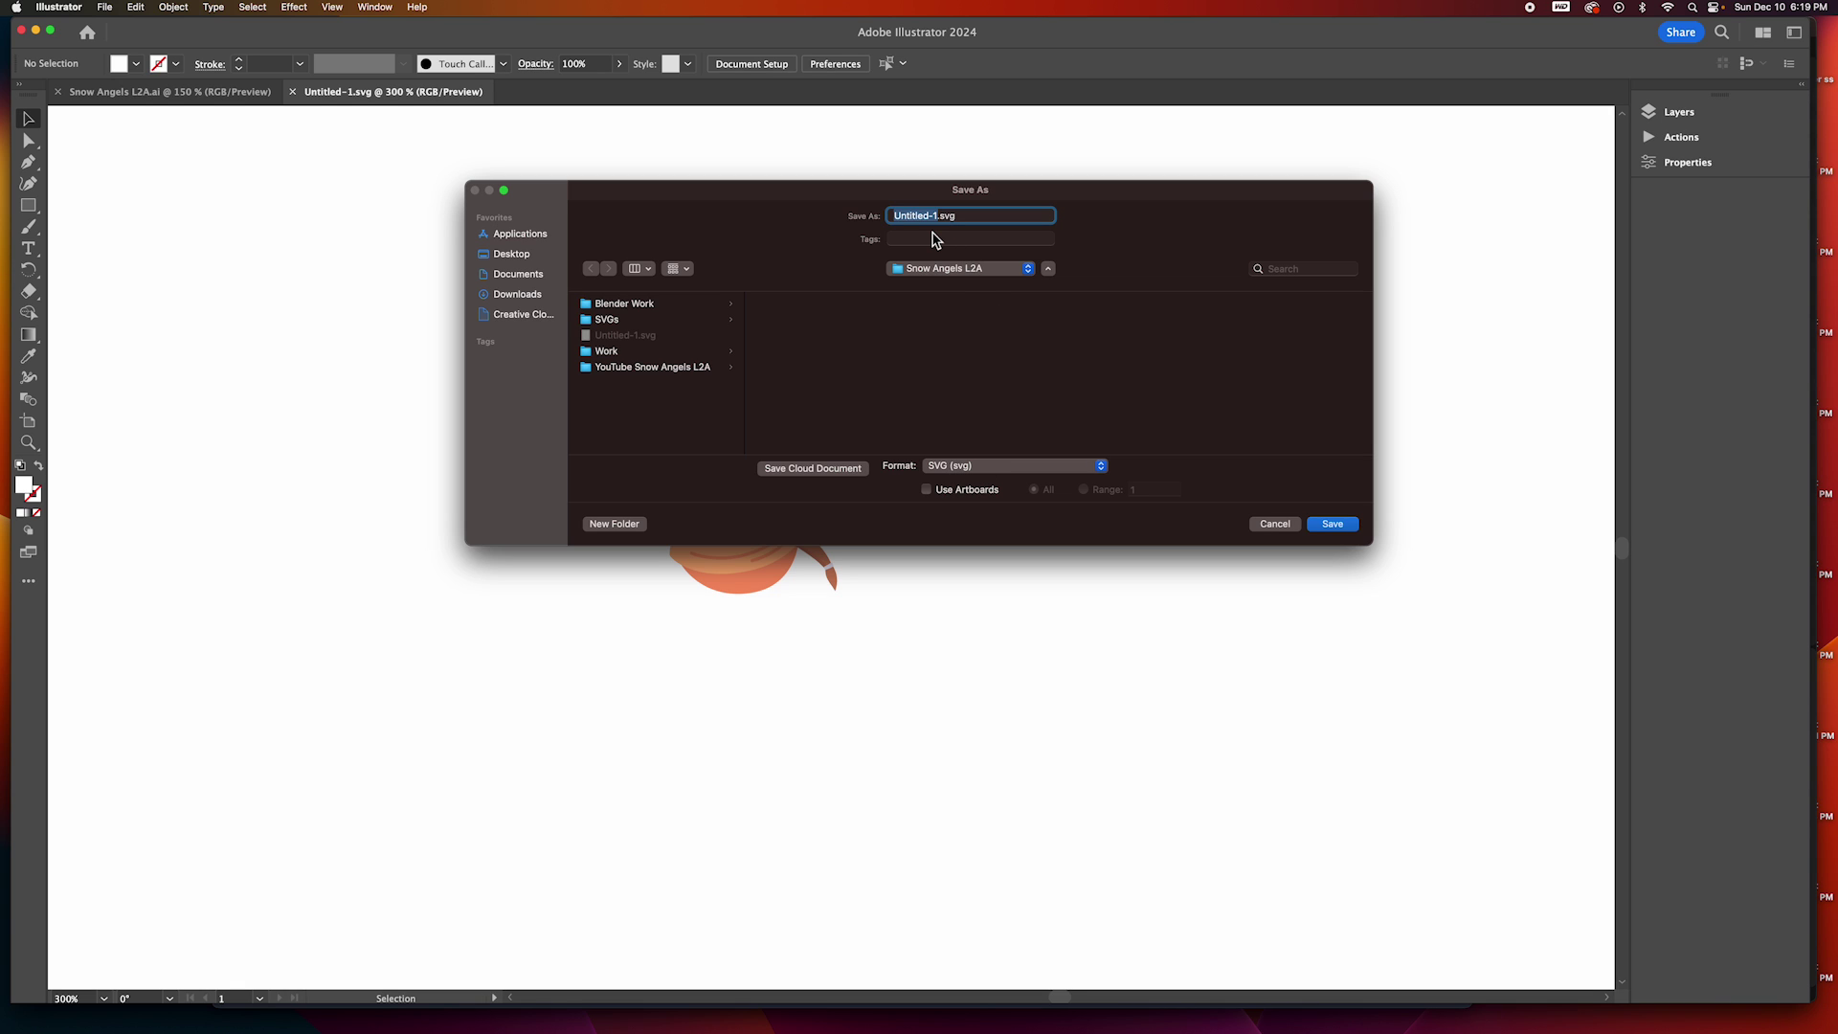
text(Girl Hea)
key(Return)
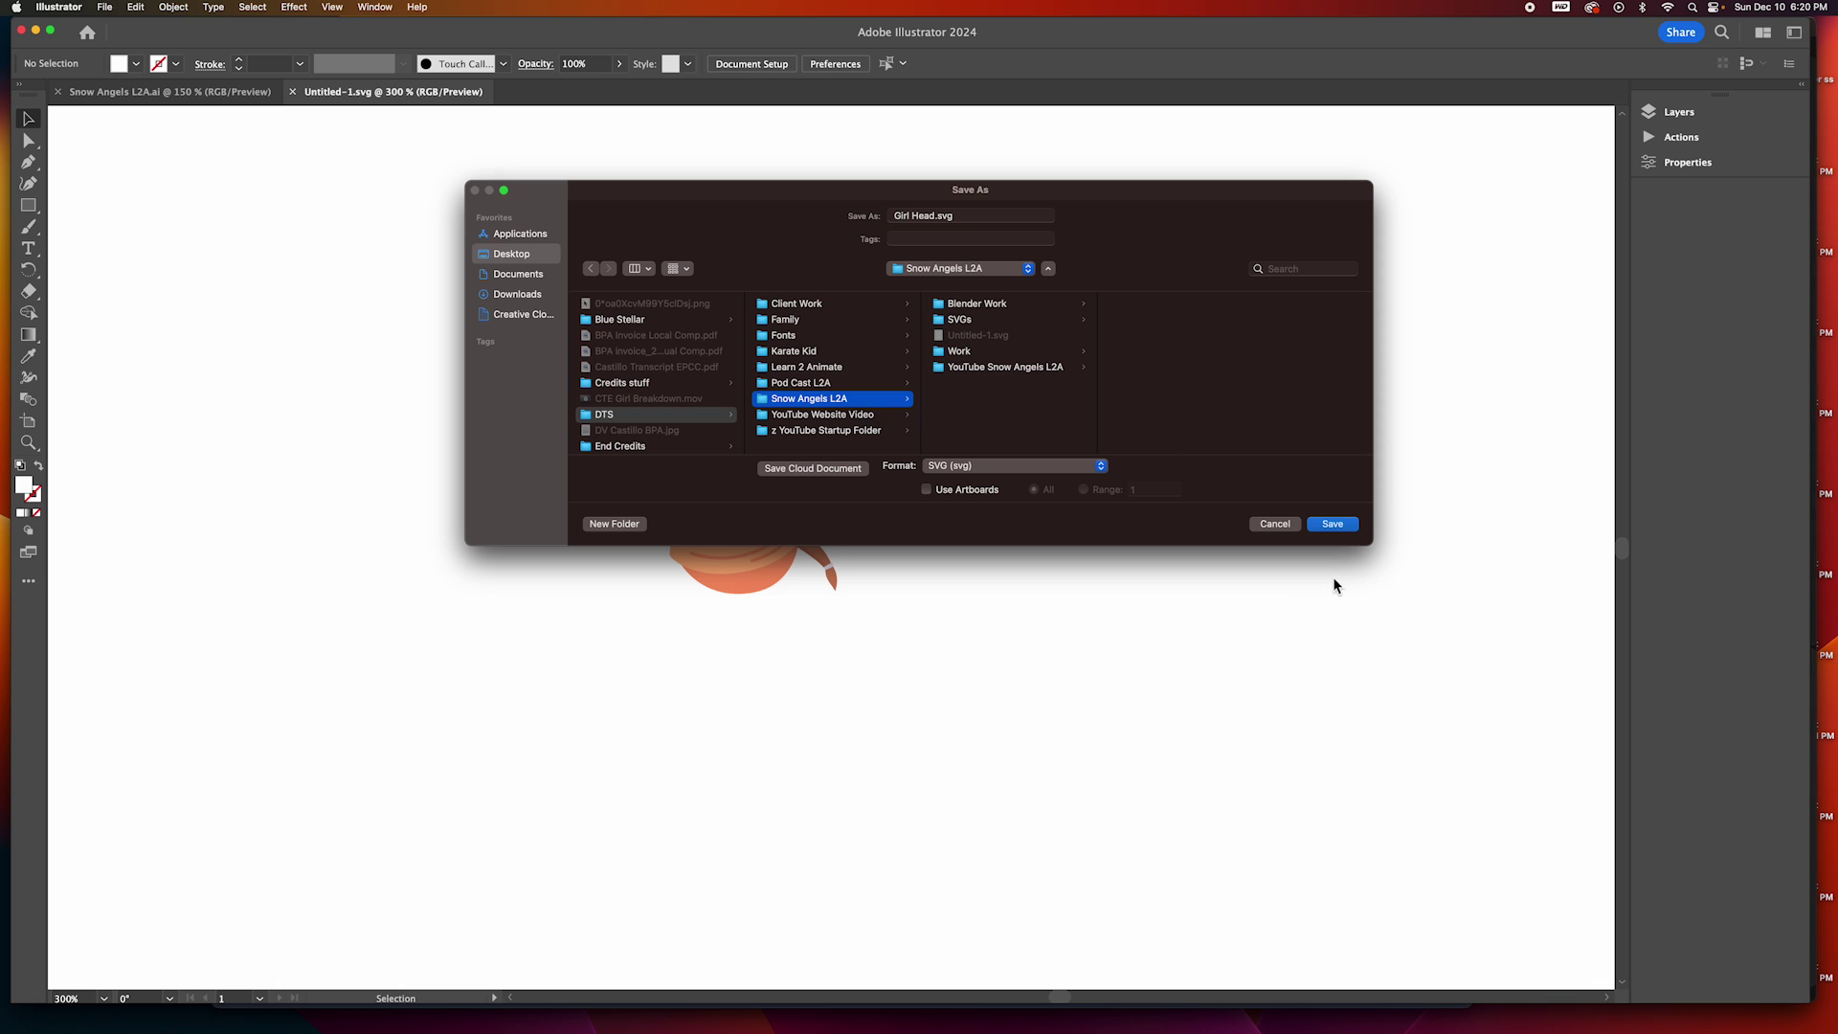
click(1332, 526)
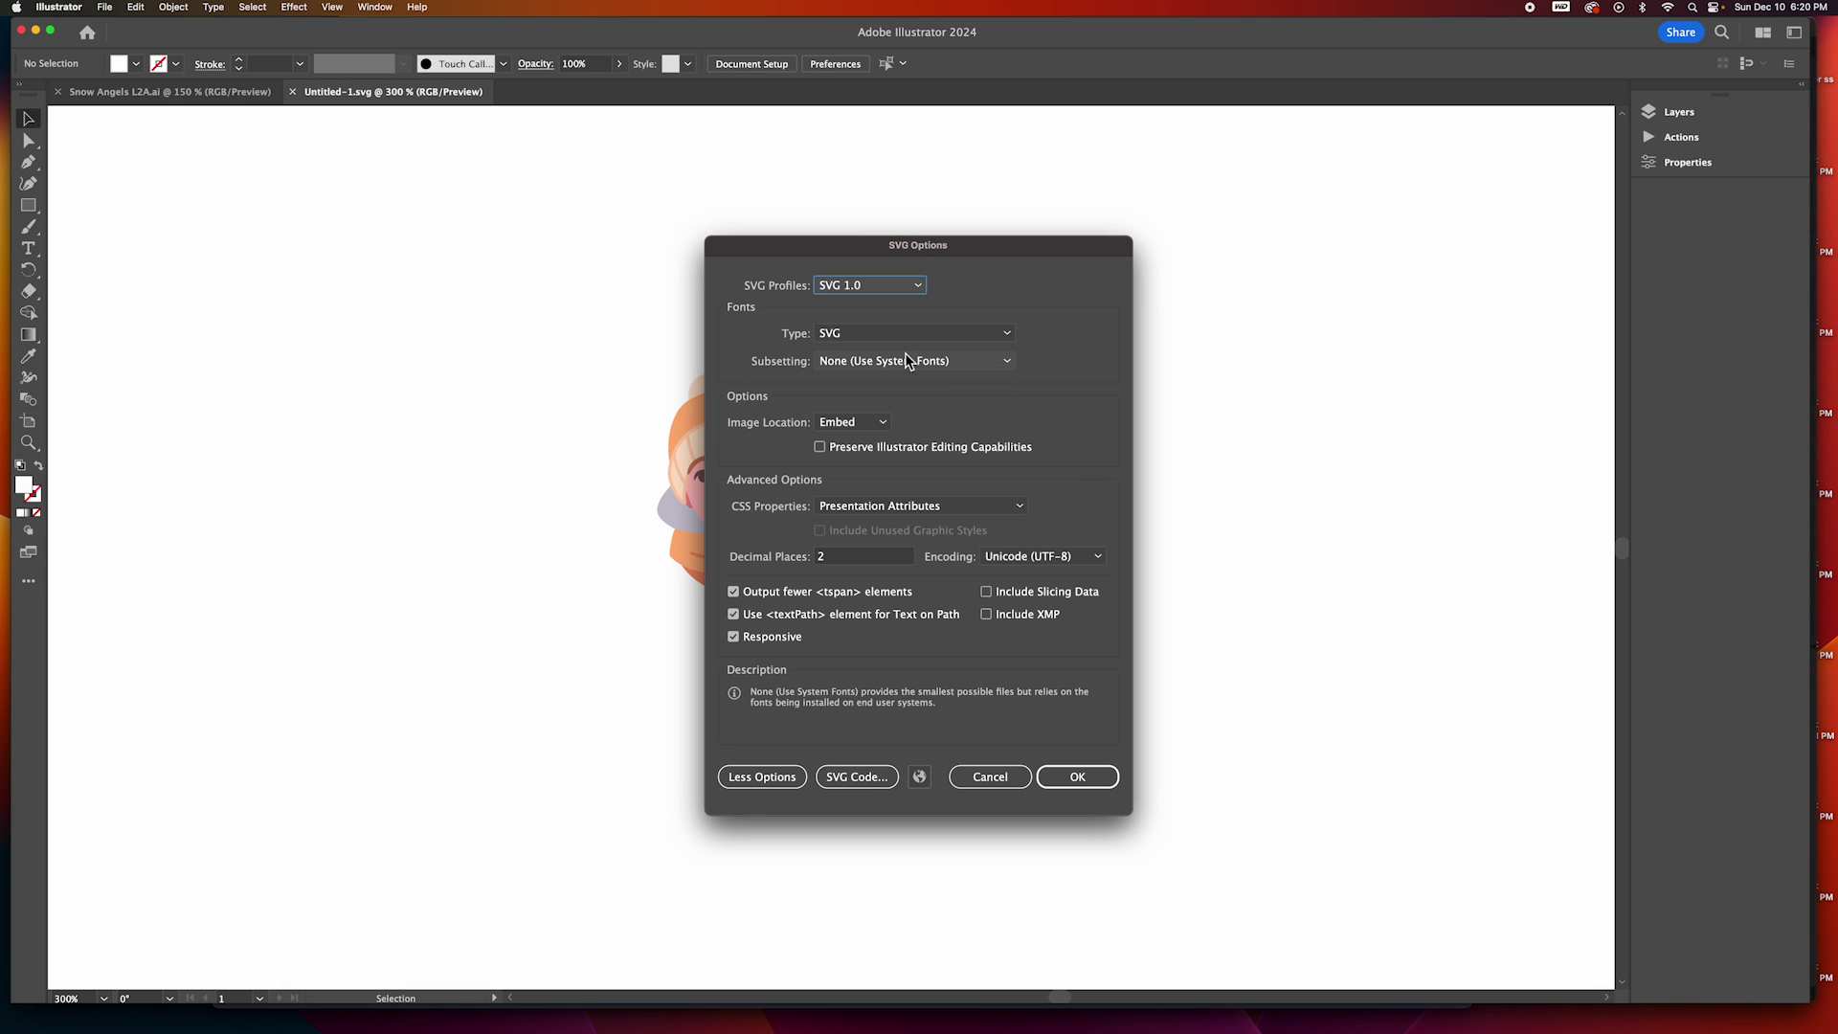
Save Girl Head.svg with the SVG 1.1 profile and Presentation Attributes for CSS properties.
click(869, 285)
click(883, 326)
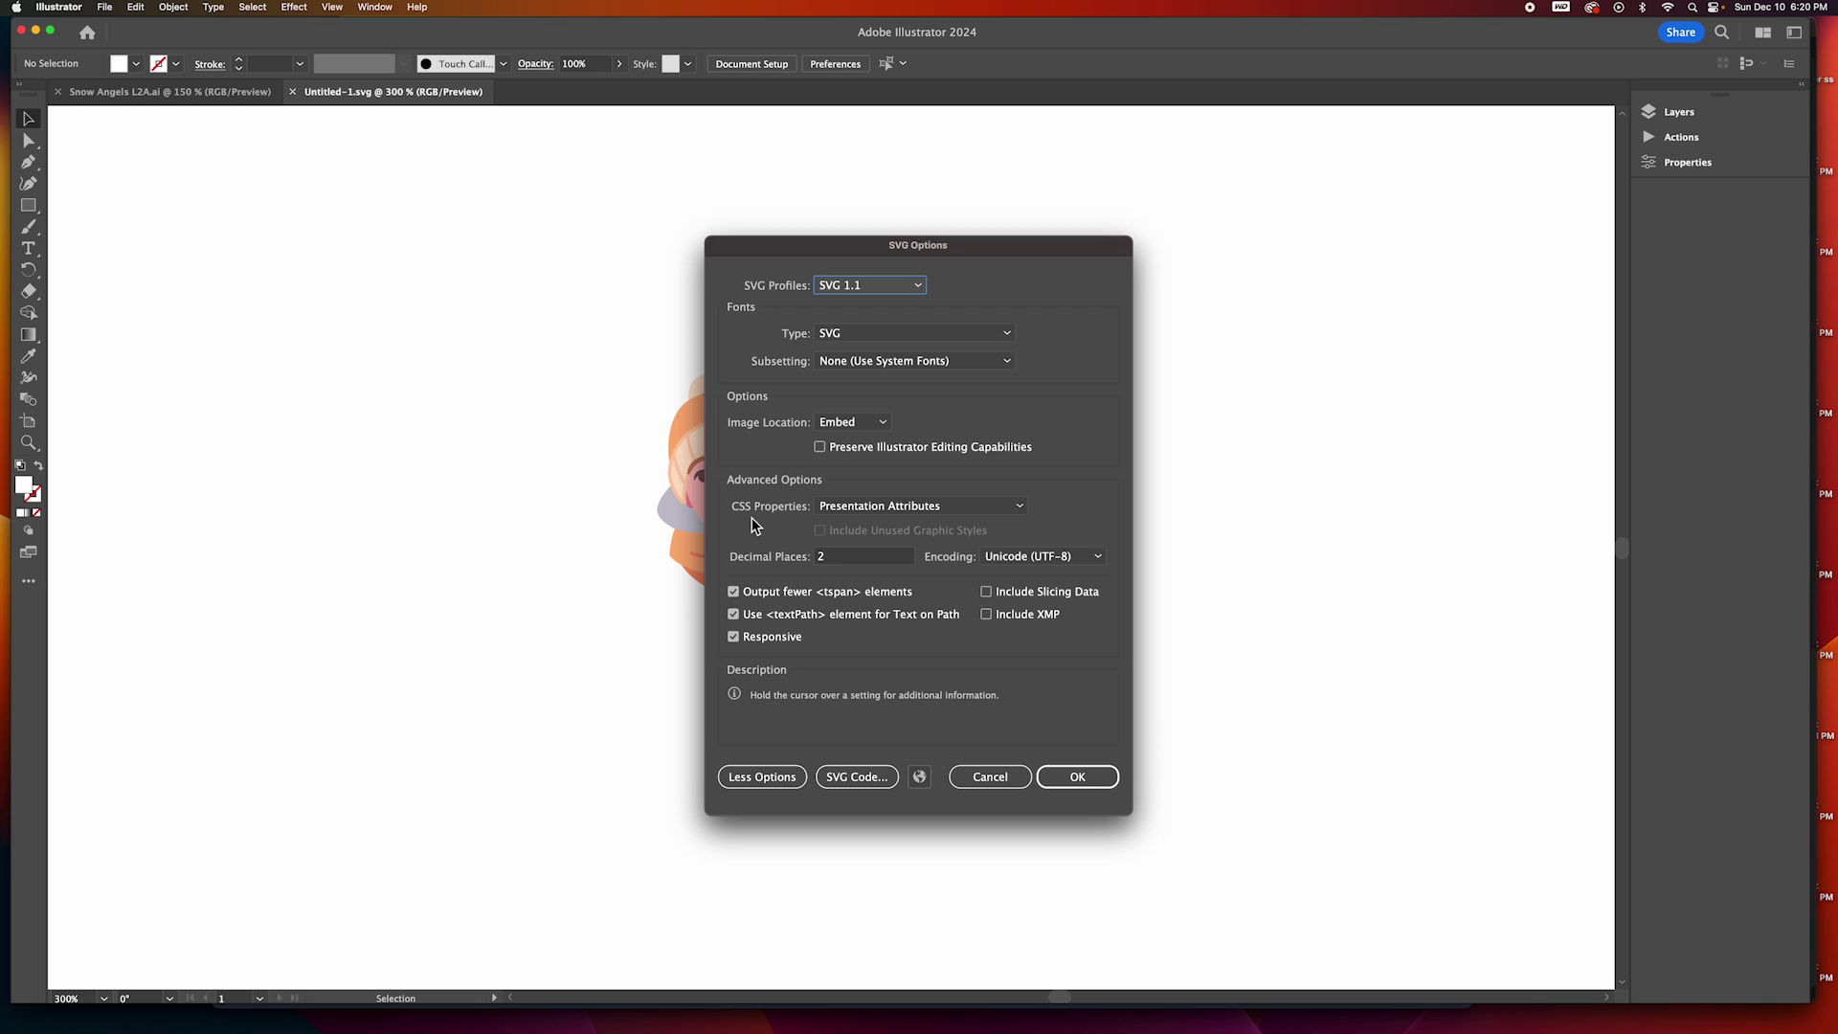
click(943, 503)
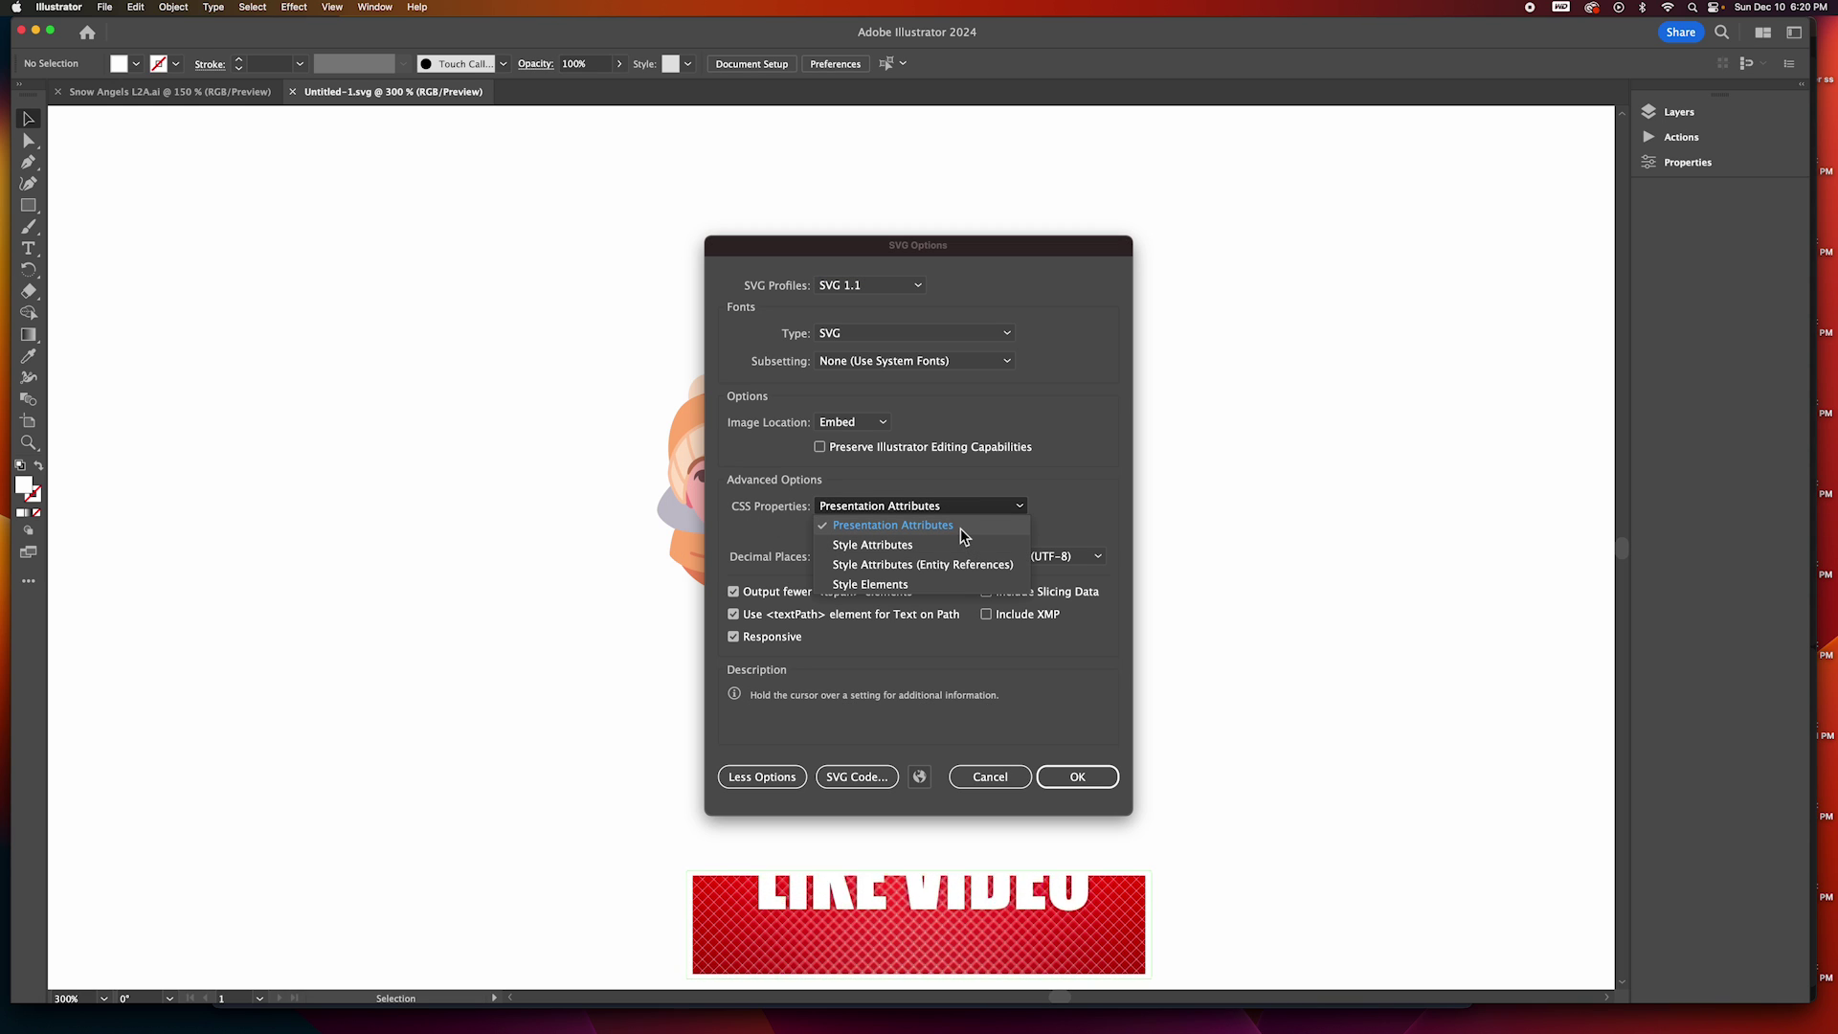
click(960, 528)
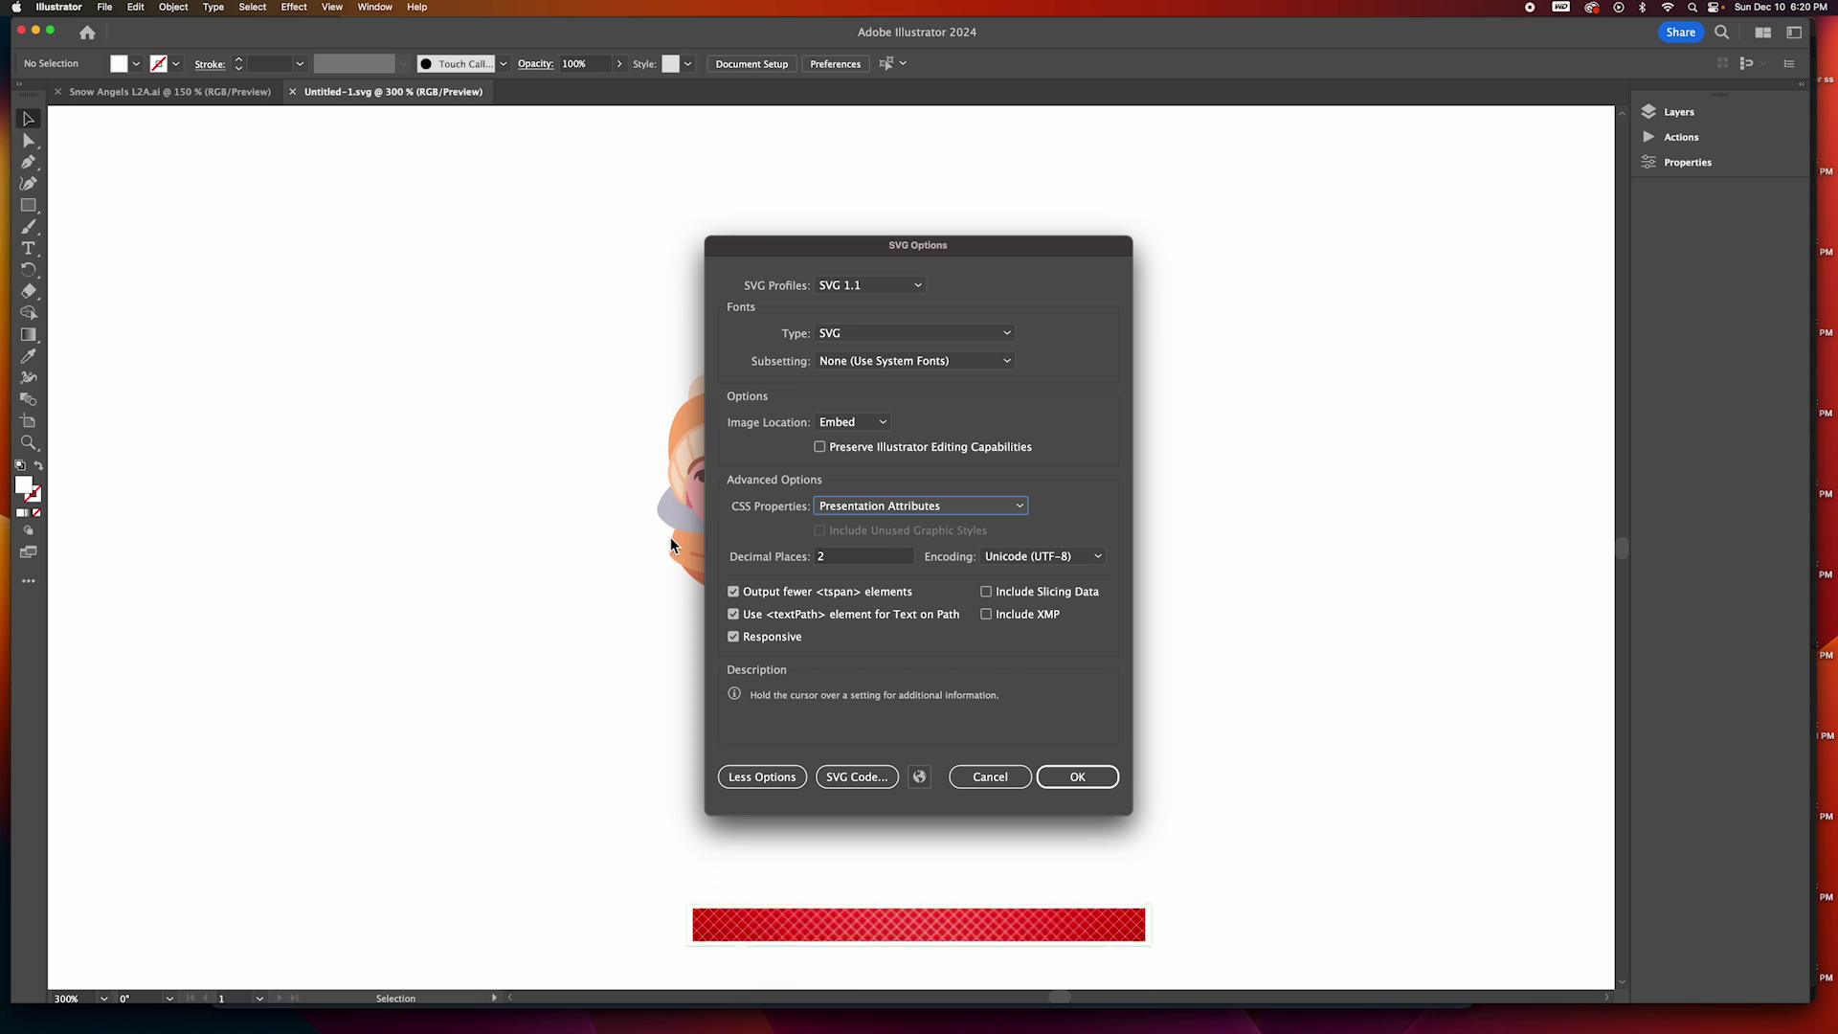
click(1078, 778)
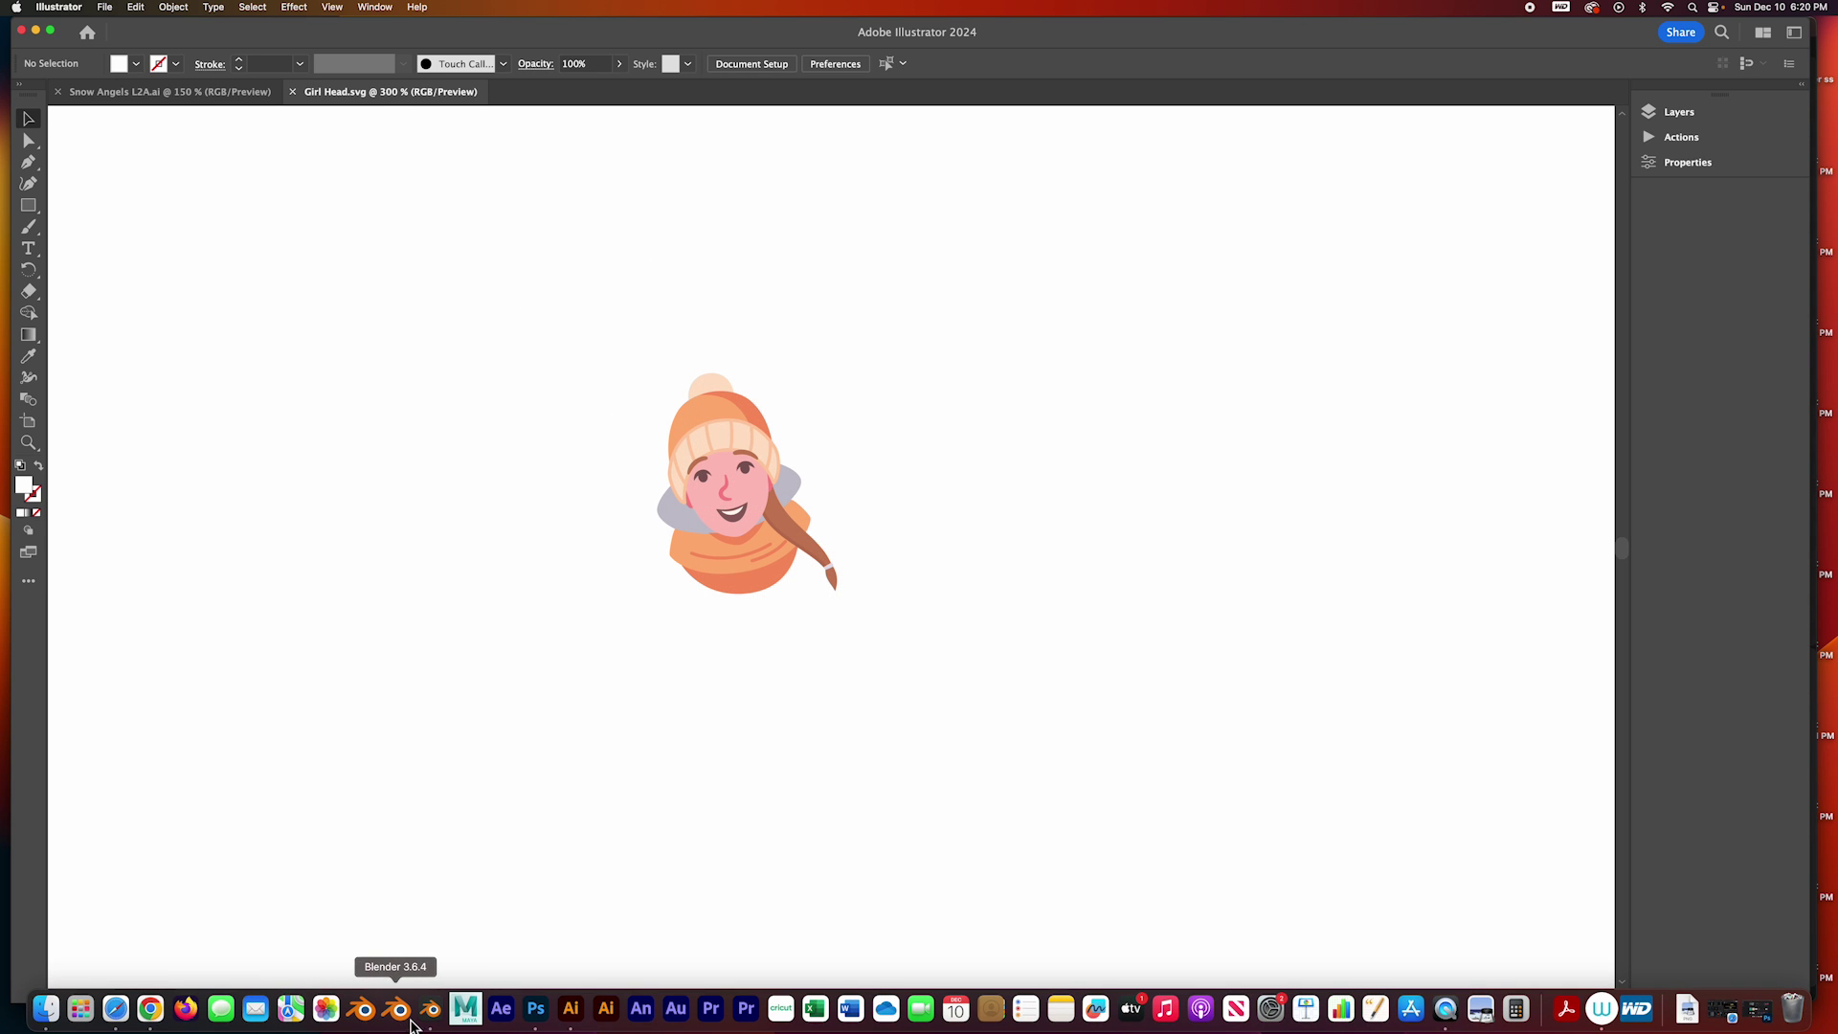
Switch to Blender and start a new 2D Animation file.
click(431, 1005)
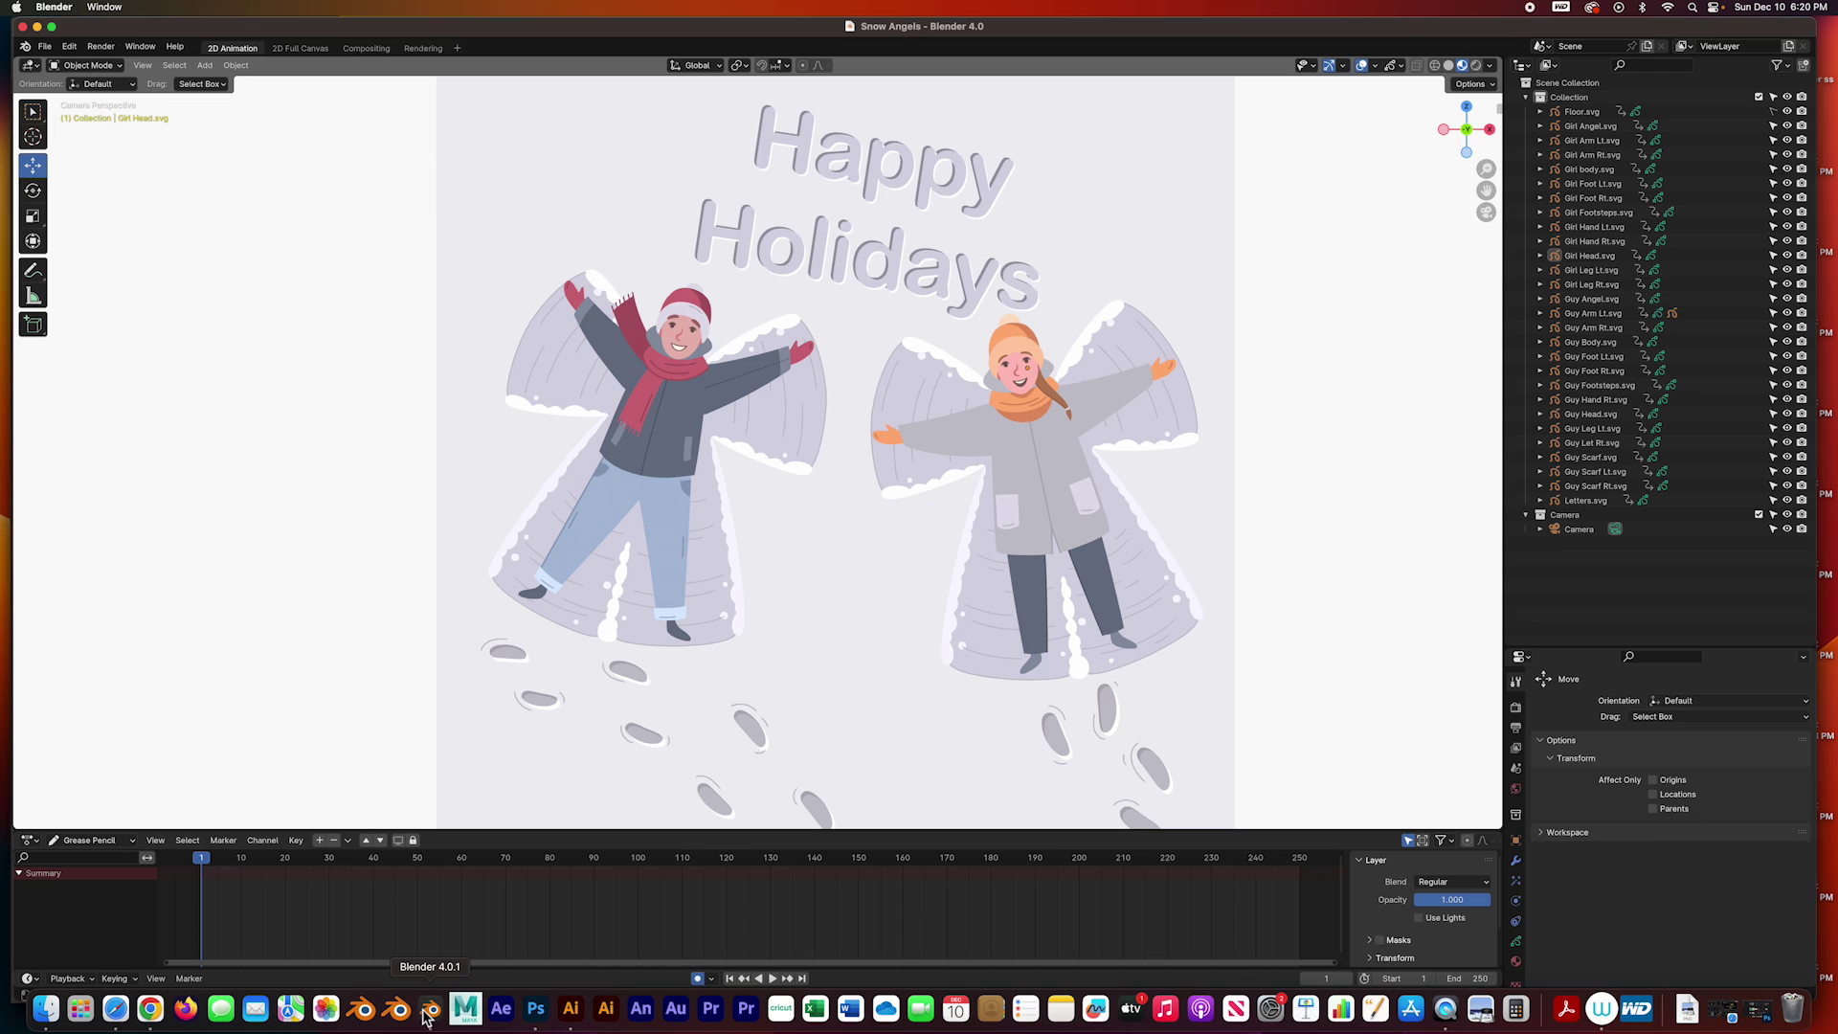
click(48, 48)
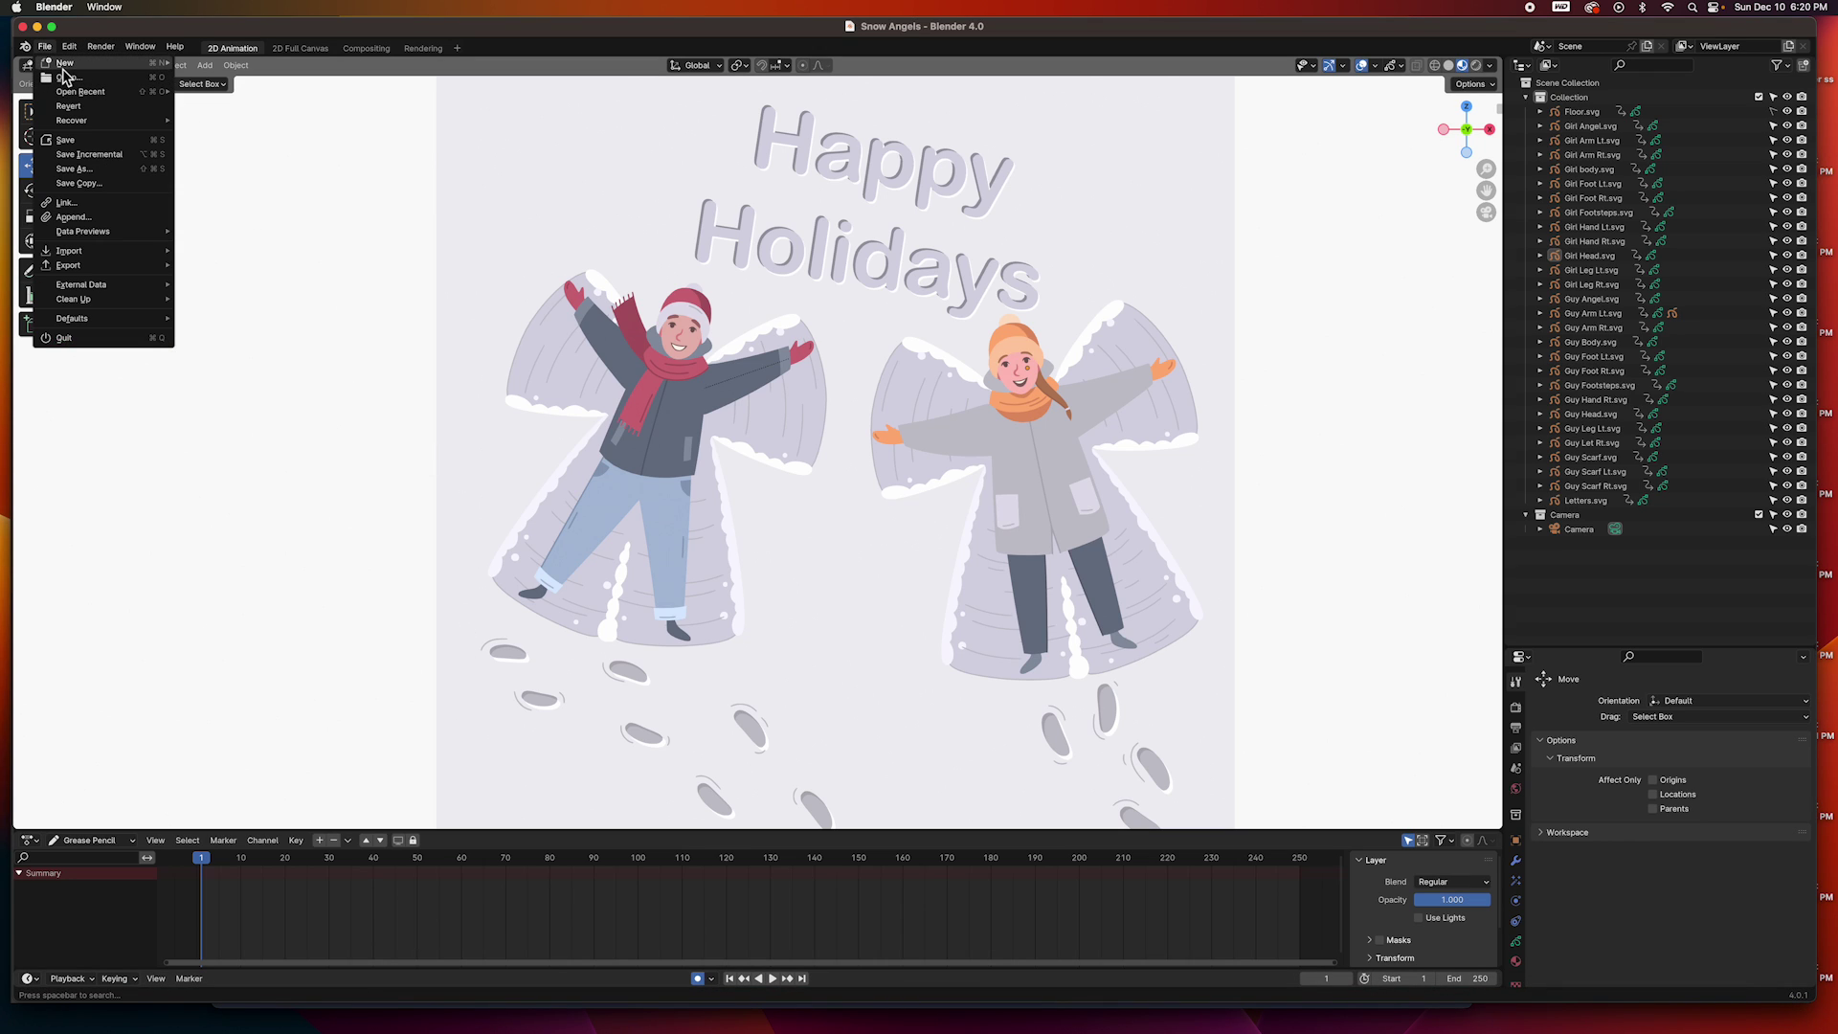
mouse_move(67, 64)
click(223, 77)
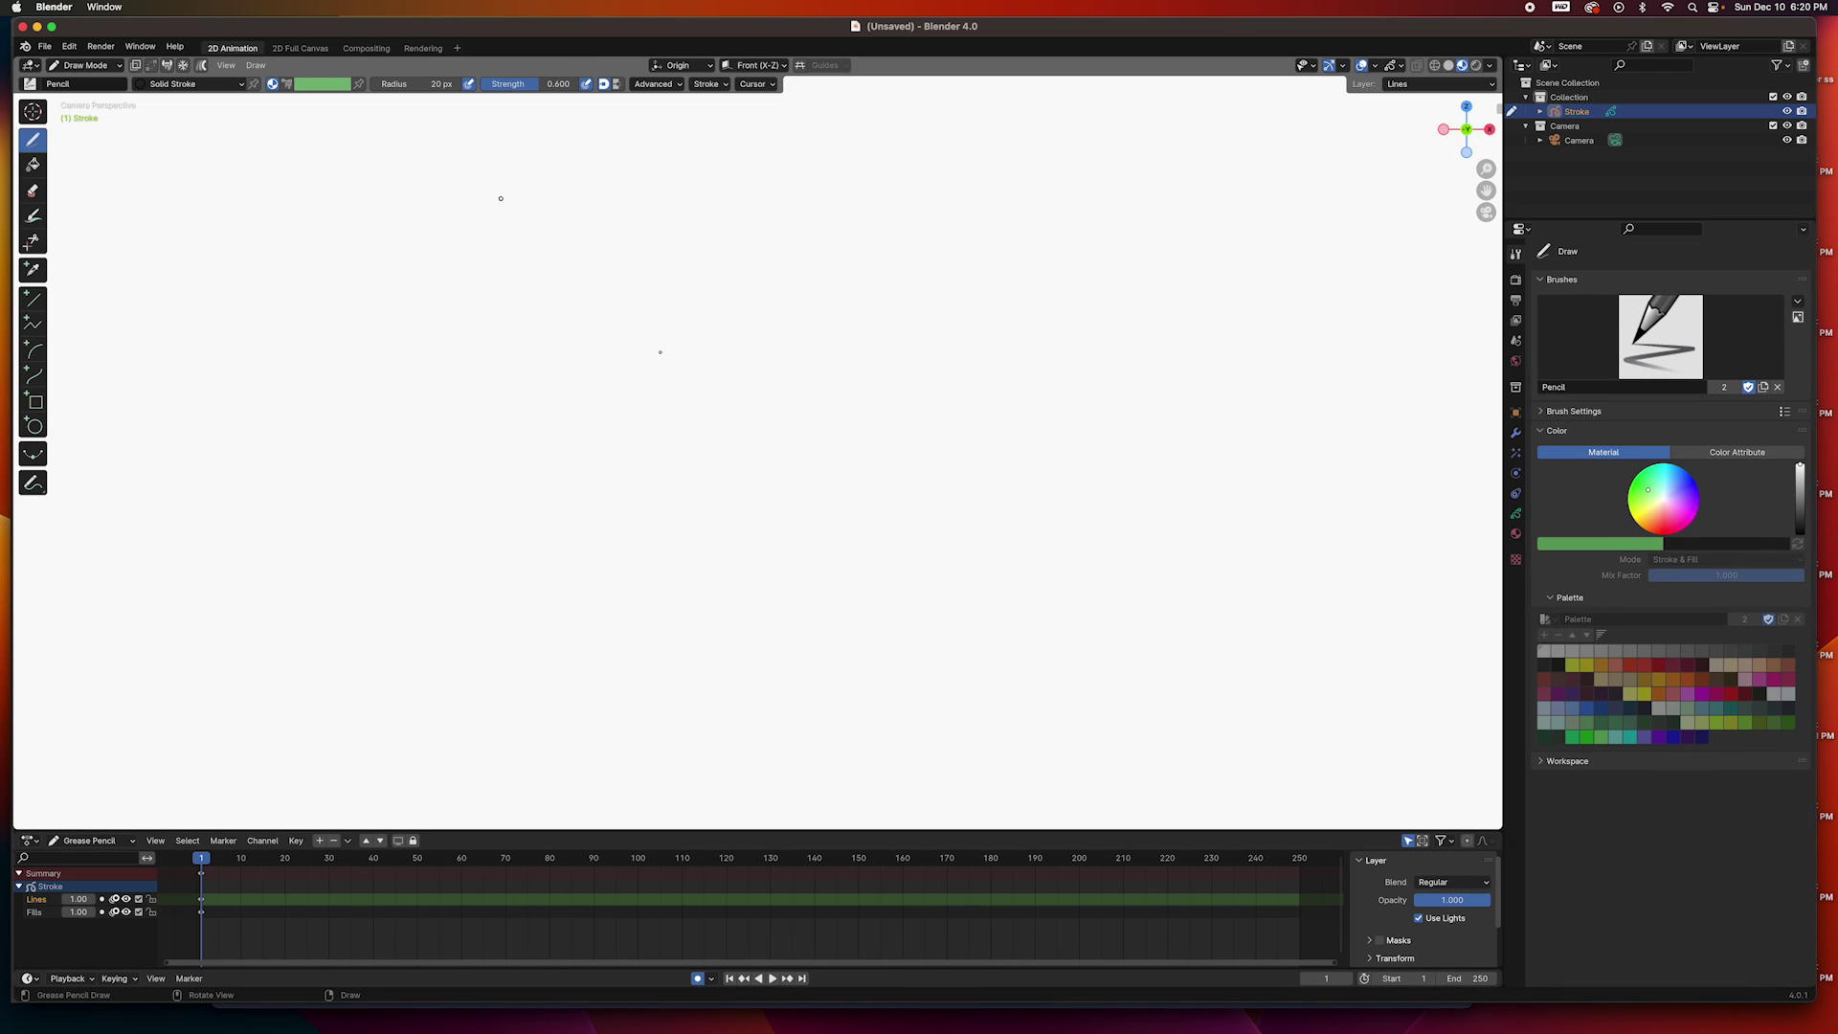
Bring up Blender's File menu to reach the import formats.
click(45, 47)
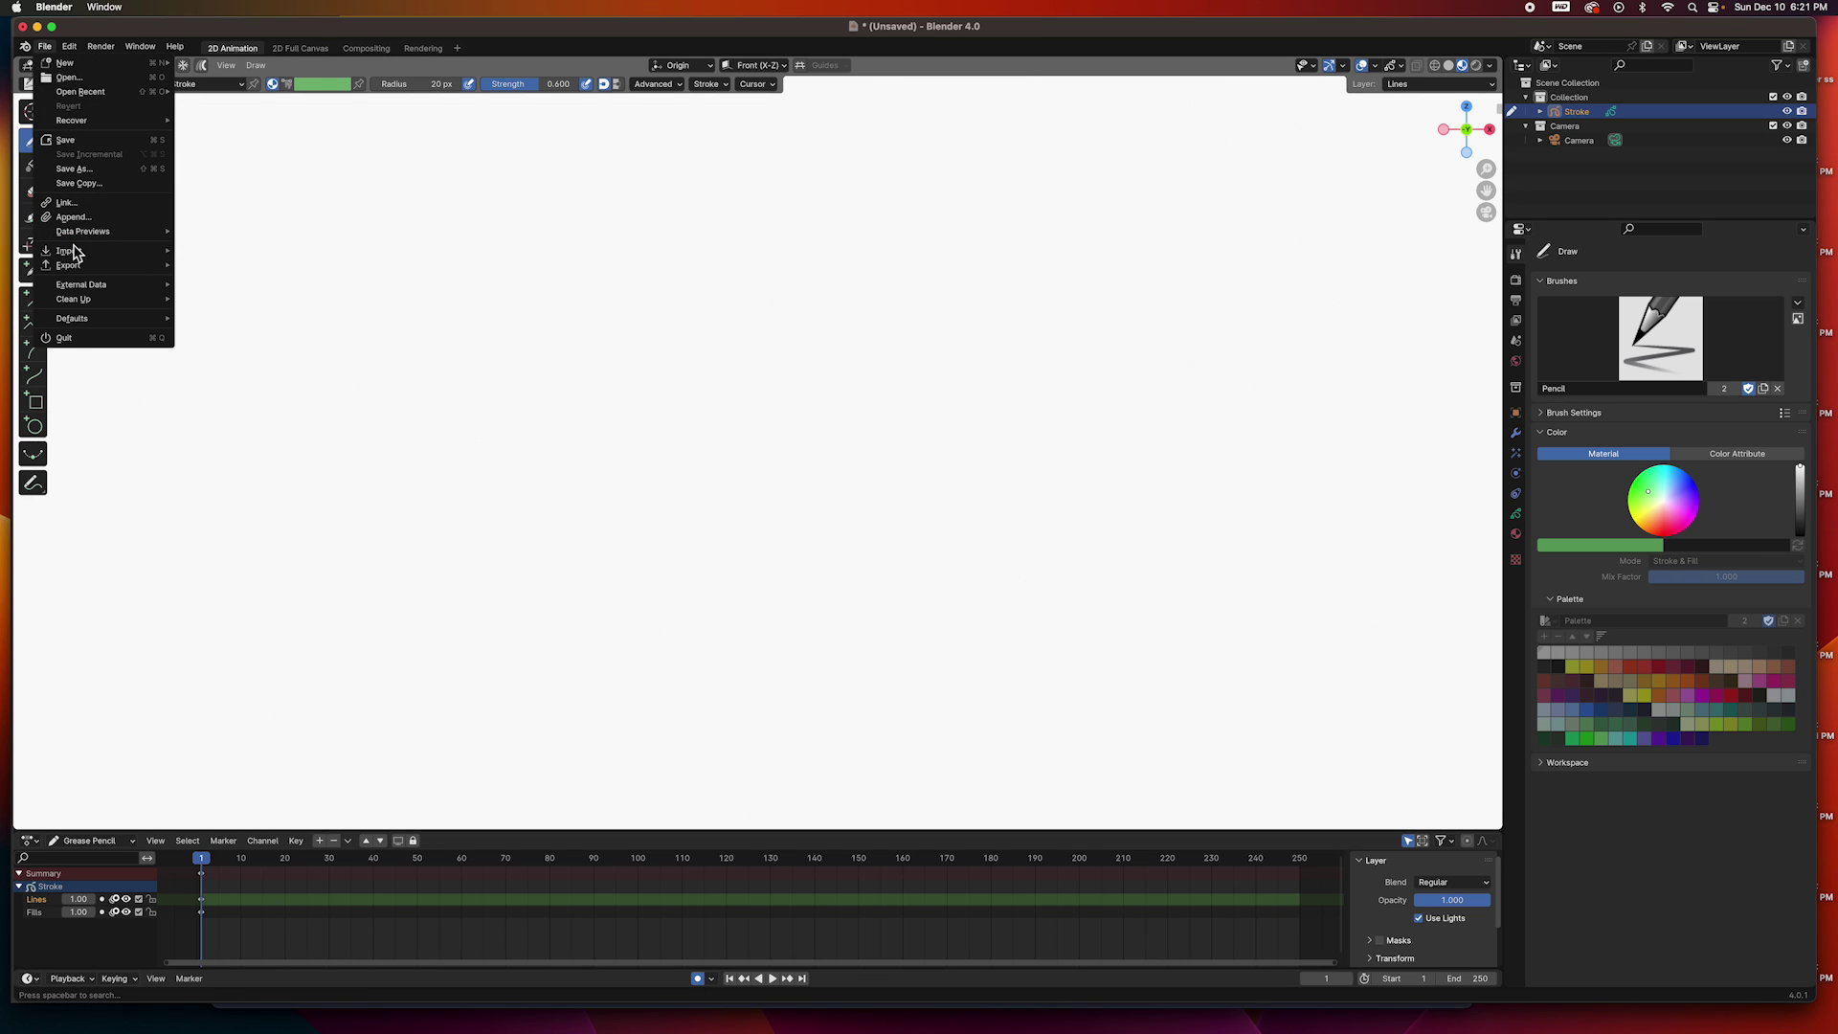
mouse_move(69, 251)
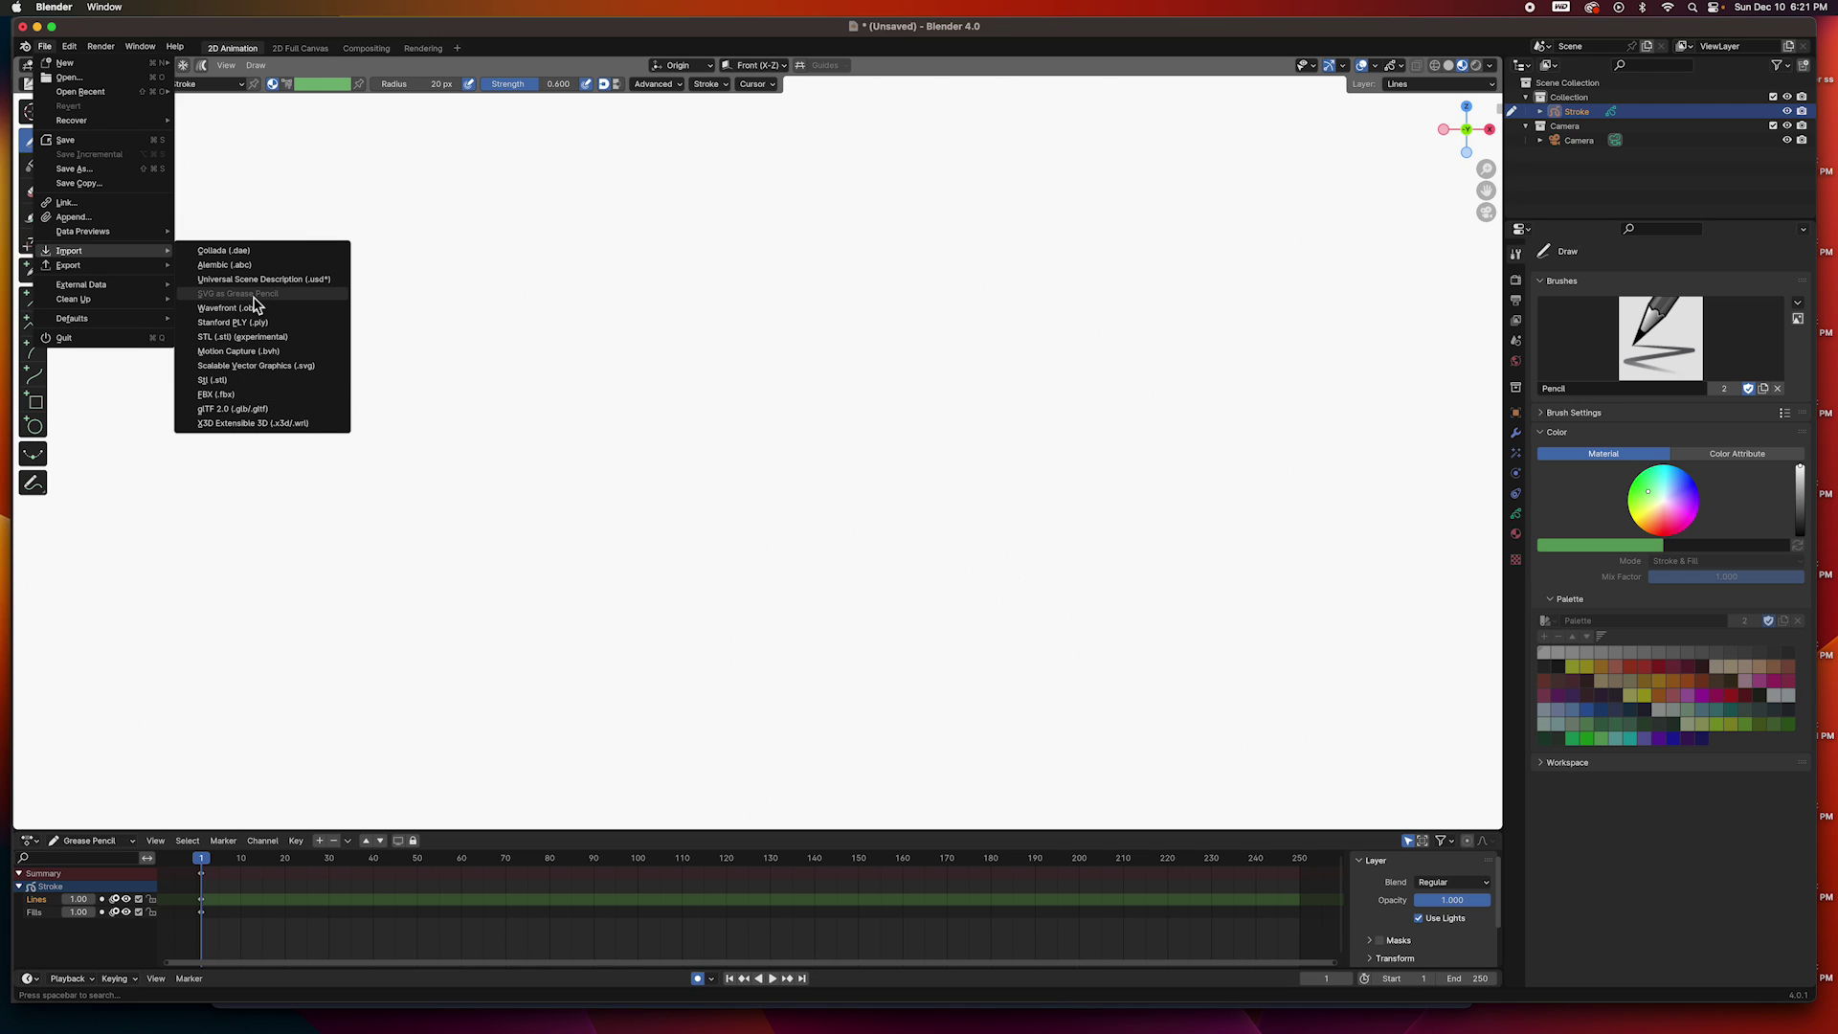
Import Girl Head.svg as curves, enlarge the outliner, leave camera view and select all the curves.
click(244, 368)
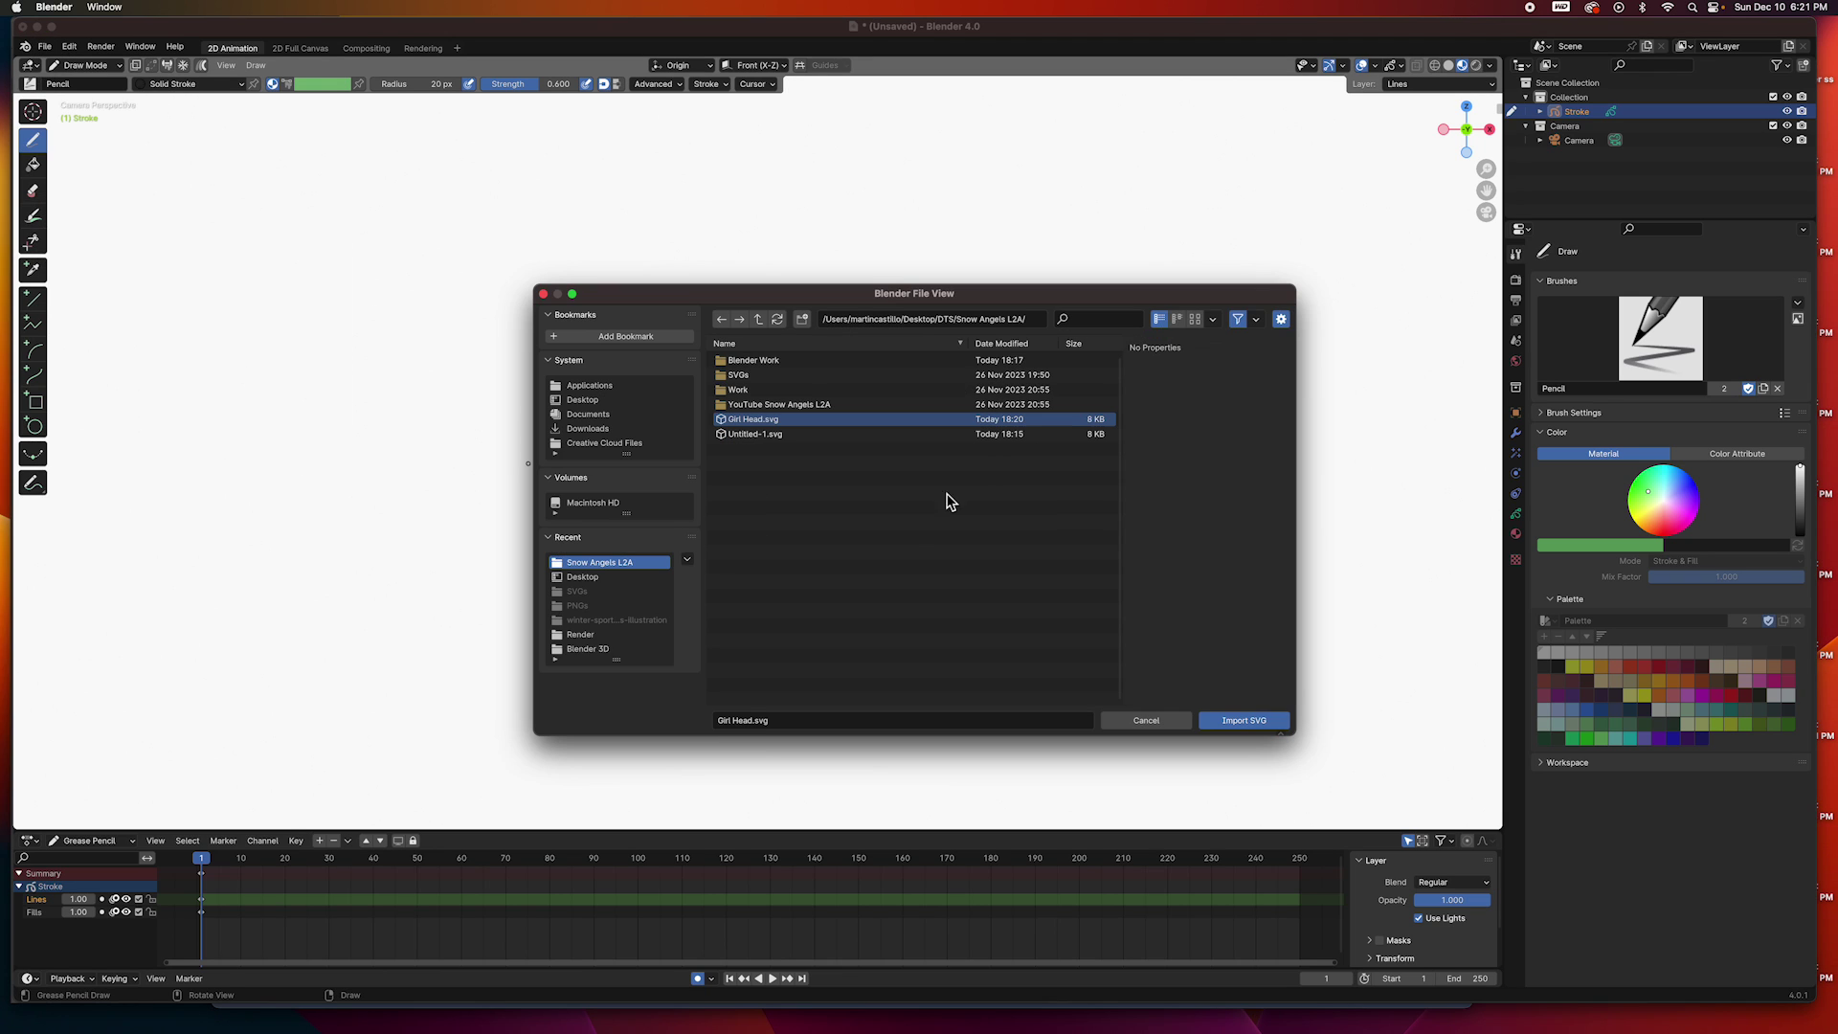
click(1244, 721)
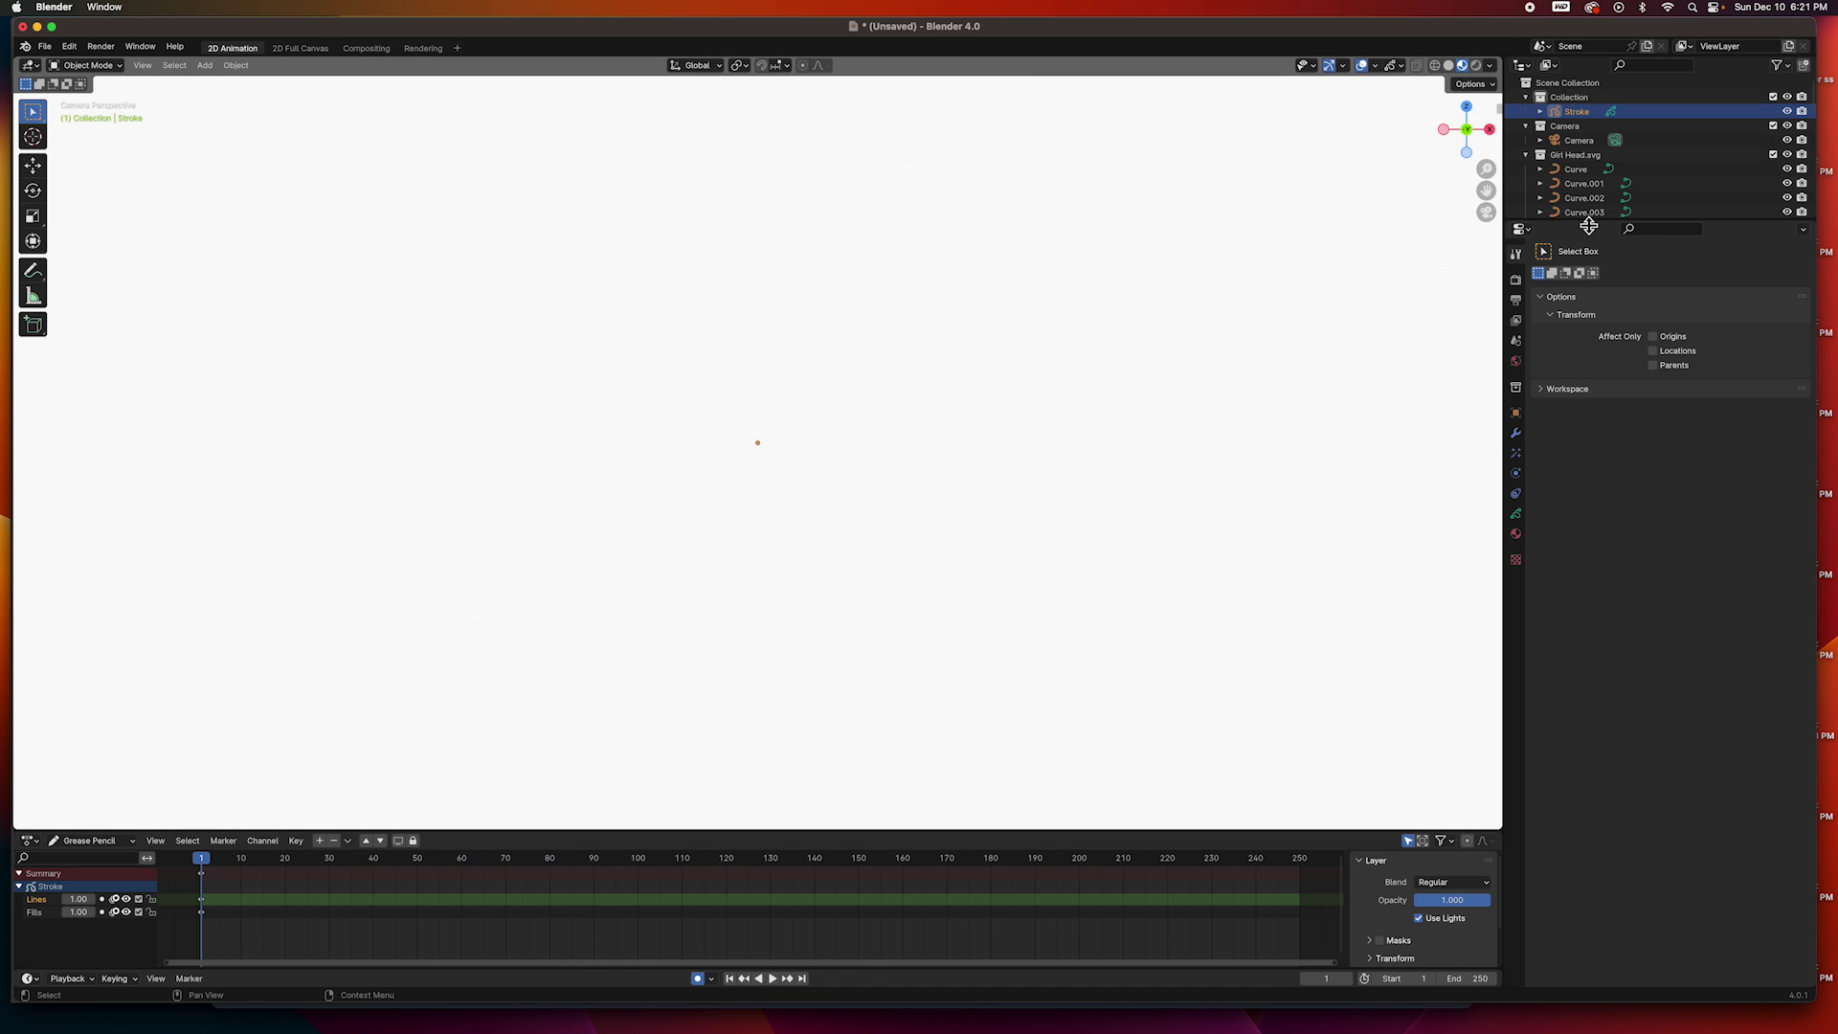
drag(1601, 223, 1602, 600)
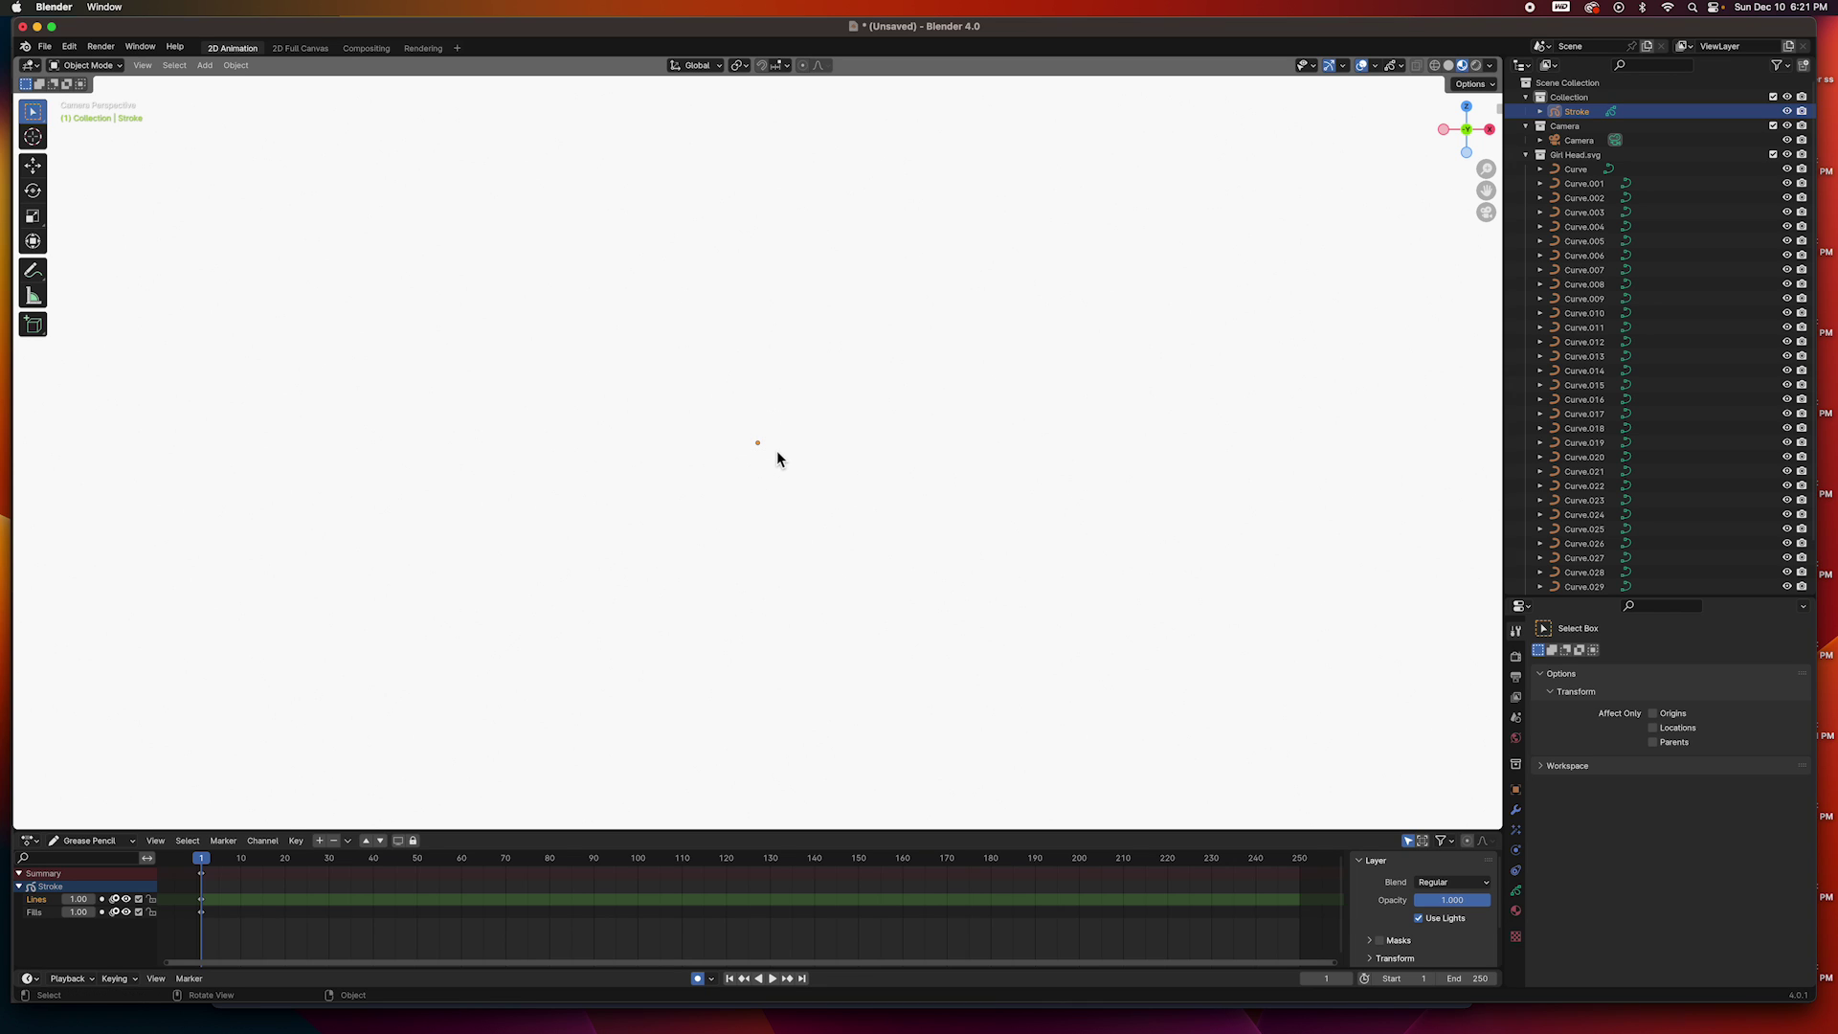
scroll(777, 450, down, 4)
scroll(777, 450, down, 3)
scroll(776, 453, up, 4)
scroll(775, 452, up, 3)
mouse_move(781, 443)
middle_down()
mouse_move(734, 543)
mouse_move(753, 576)
mouse_move(774, 461)
middle_up()
scroll(773, 461, up, 5)
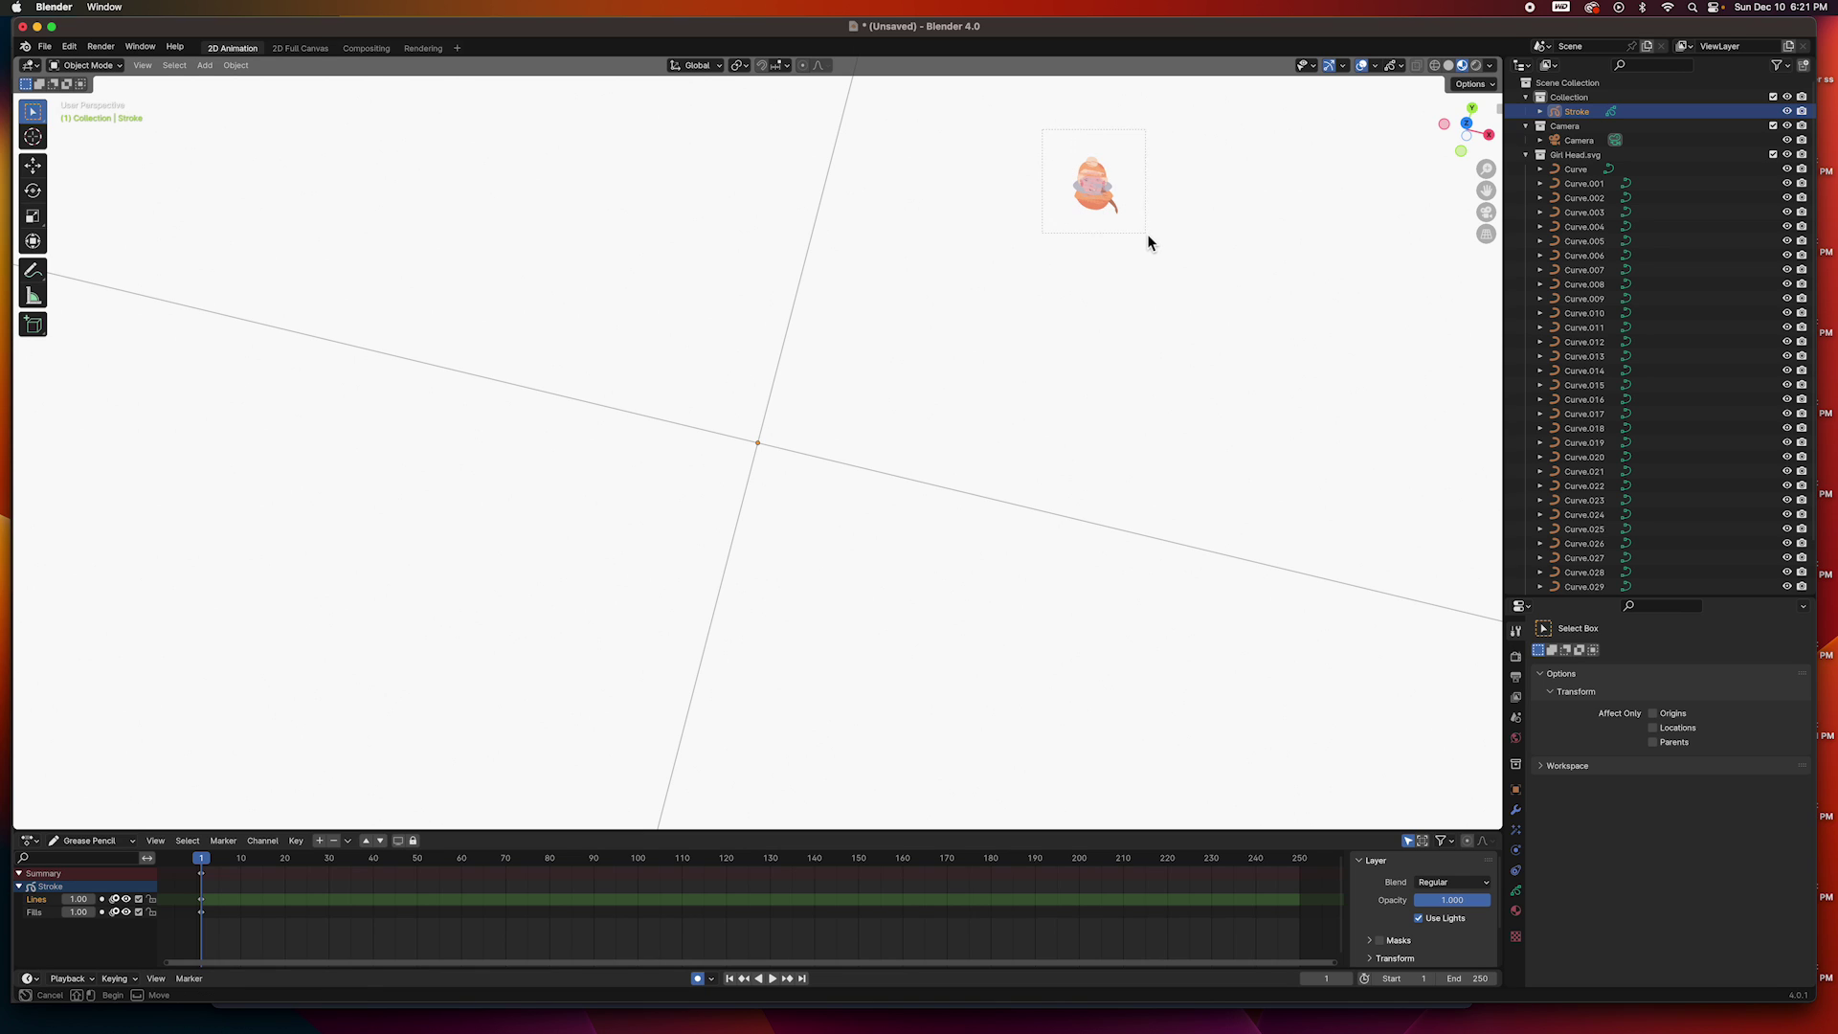
key(a)
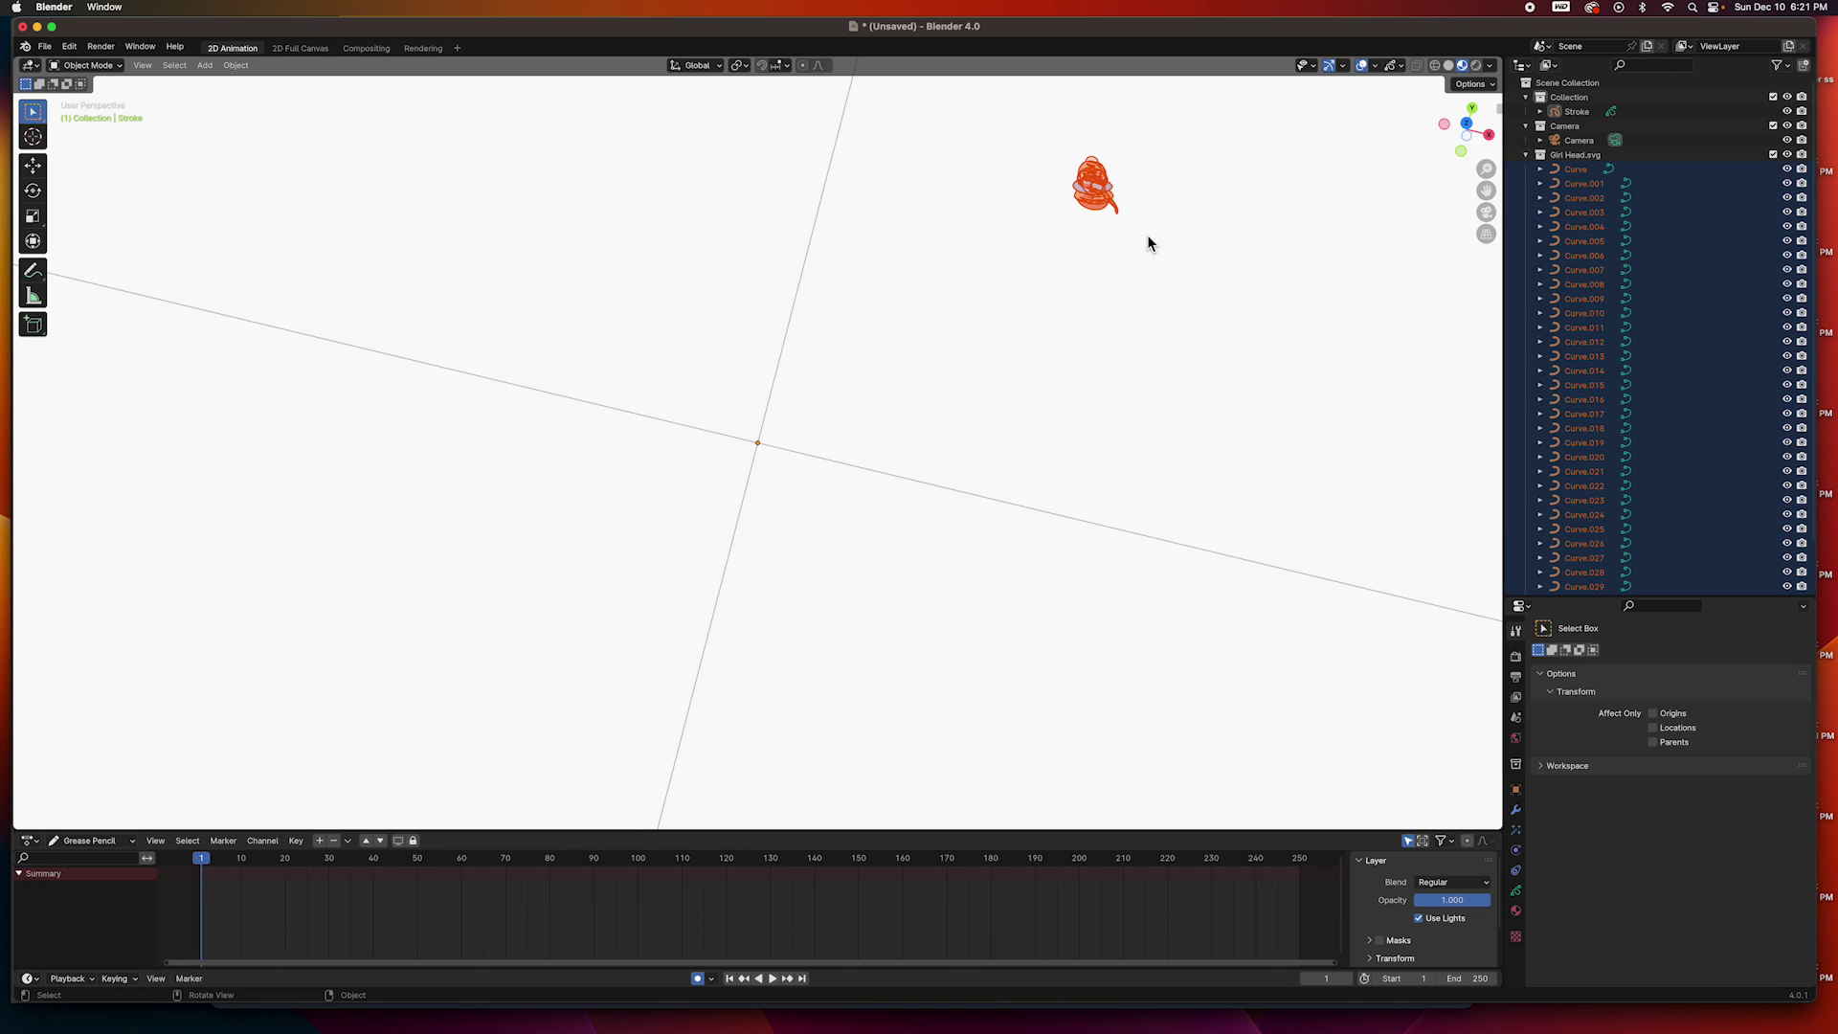
Frame the selected head curves to fill the view and orbit to inspect the head from a tilt and straight on.
key(period)
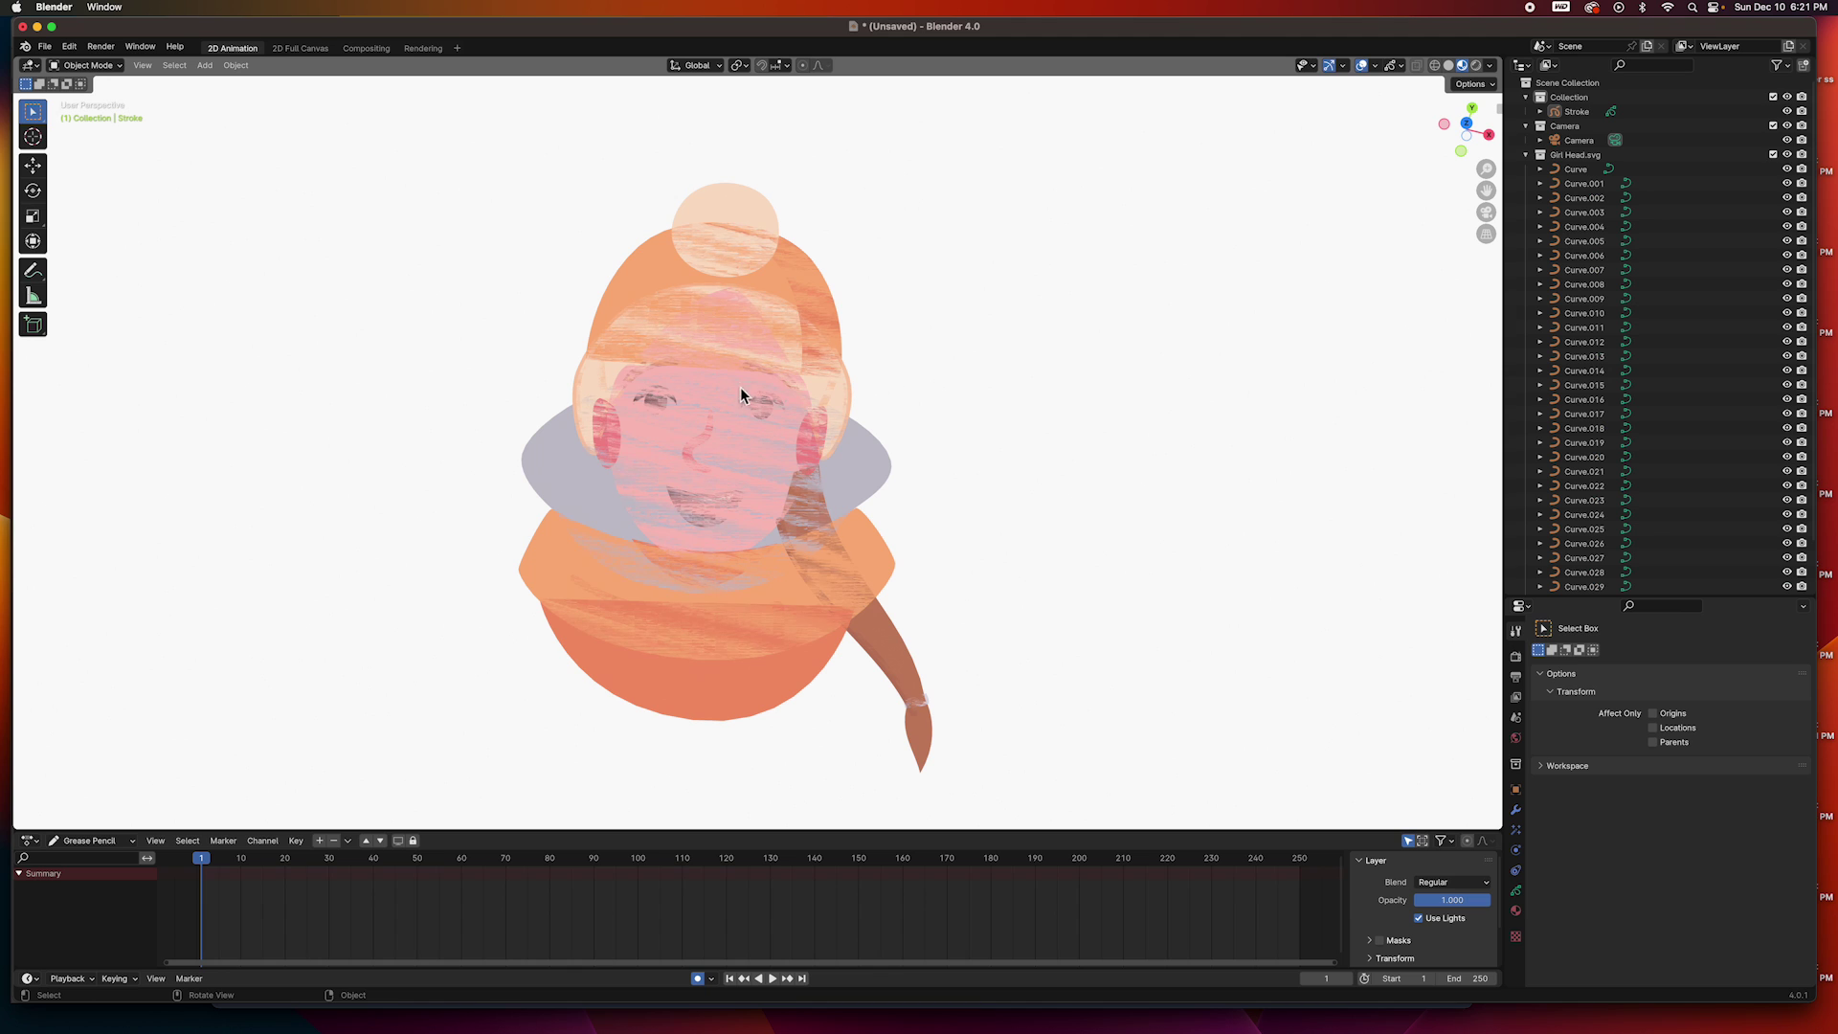
mouse_move(851, 410)
middle_down()
mouse_move(913, 438)
mouse_move(645, 384)
mouse_move(782, 351)
mouse_move(781, 368)
mouse_move(846, 336)
middle_up()
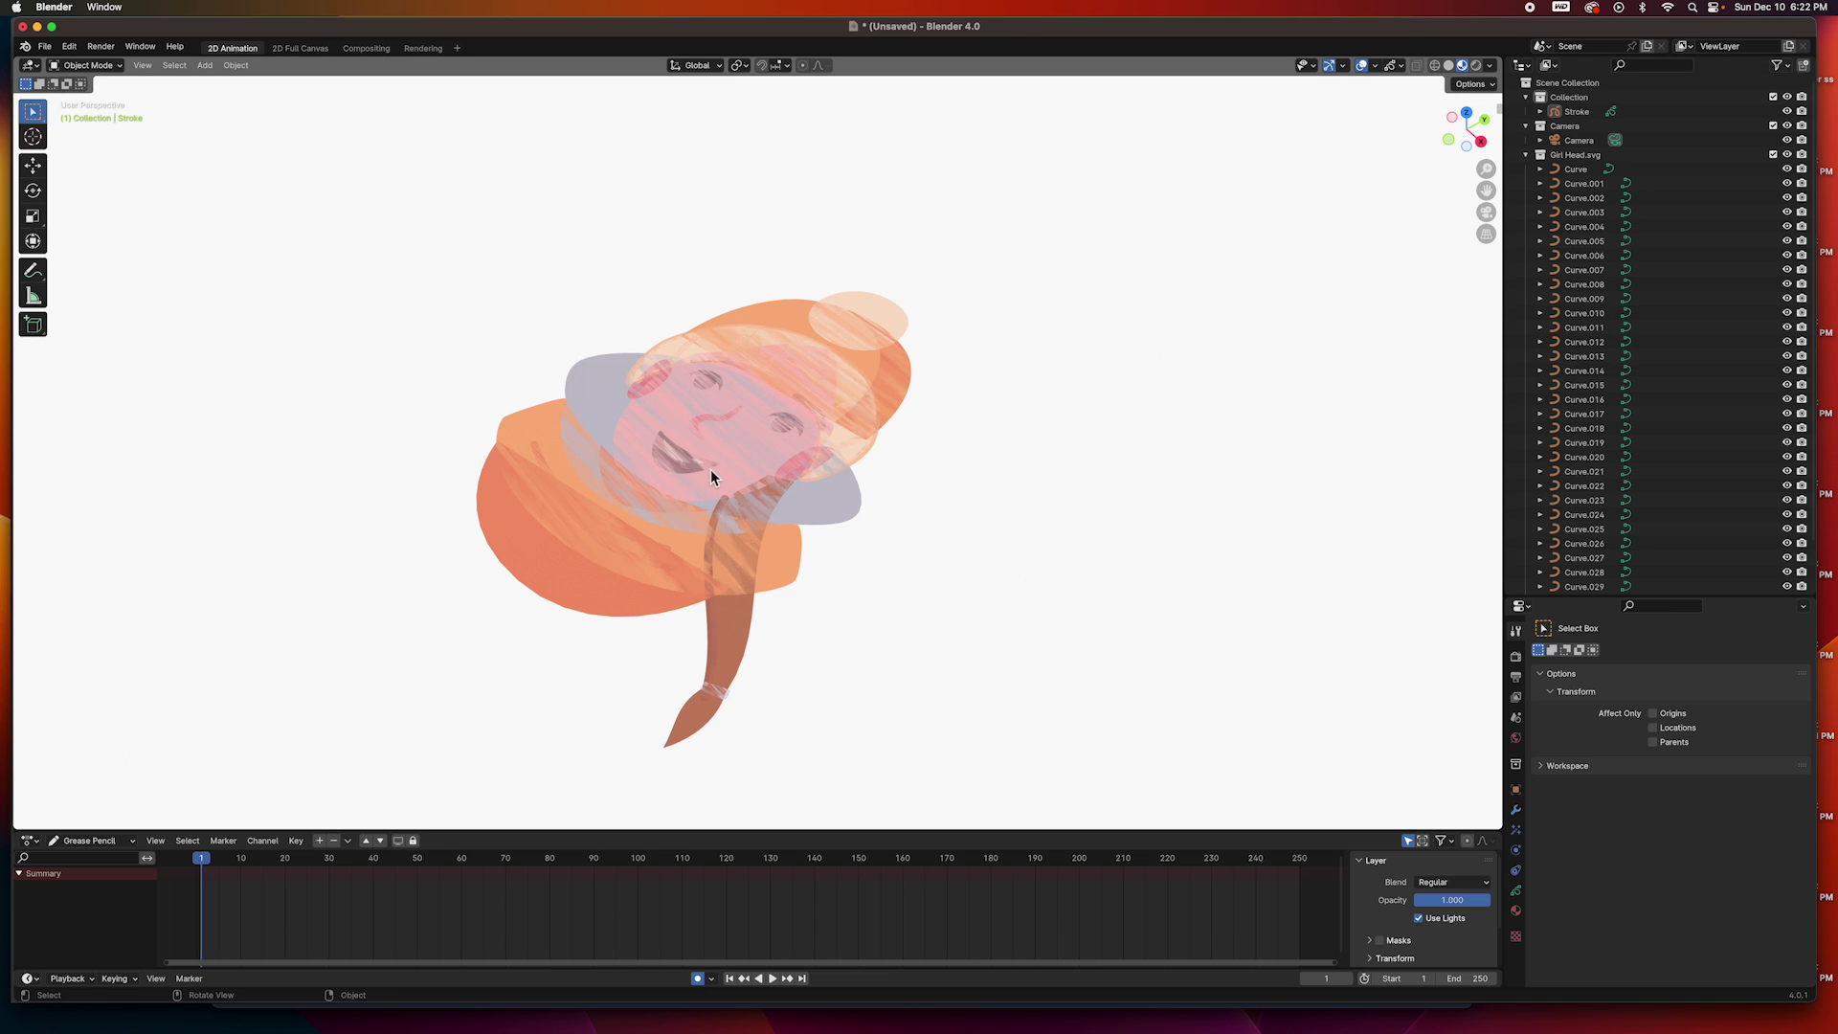
mouse_move(710, 470)
middle_down()
mouse_move(792, 470)
mouse_move(763, 521)
mouse_move(735, 507)
mouse_move(772, 514)
middle_up()
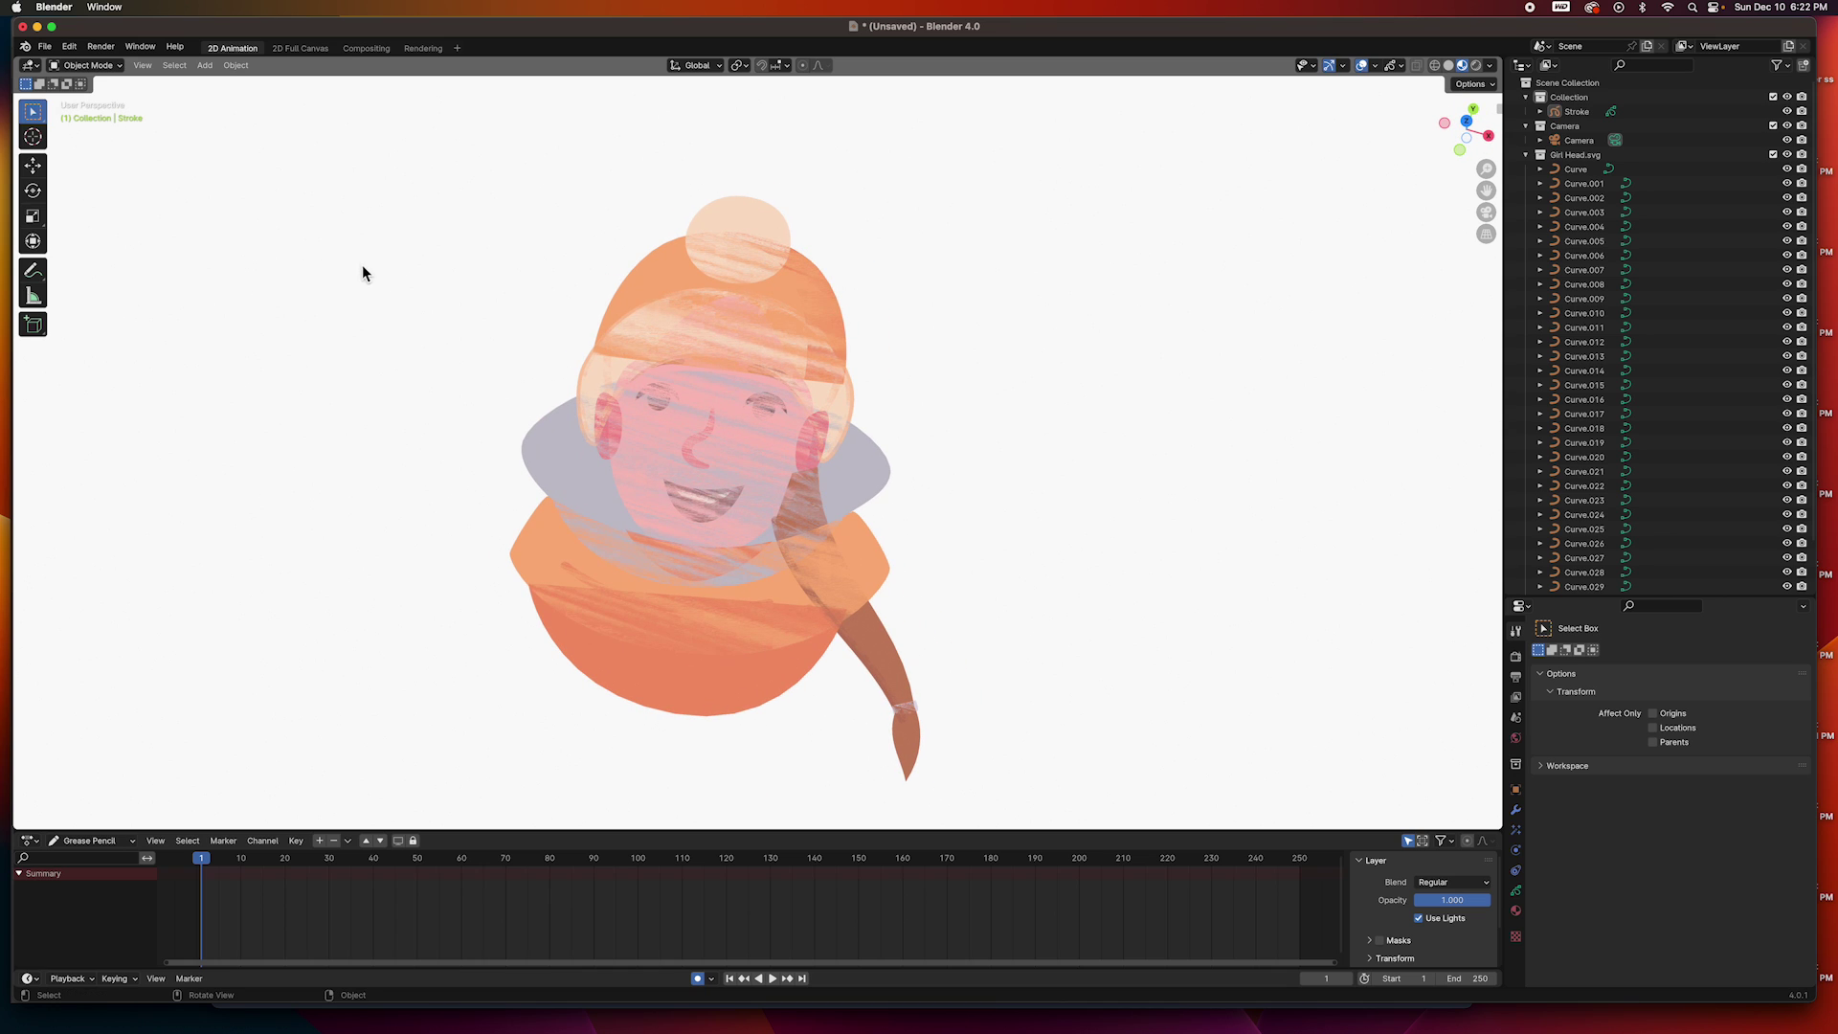
click(45, 47)
mouse_move(66, 62)
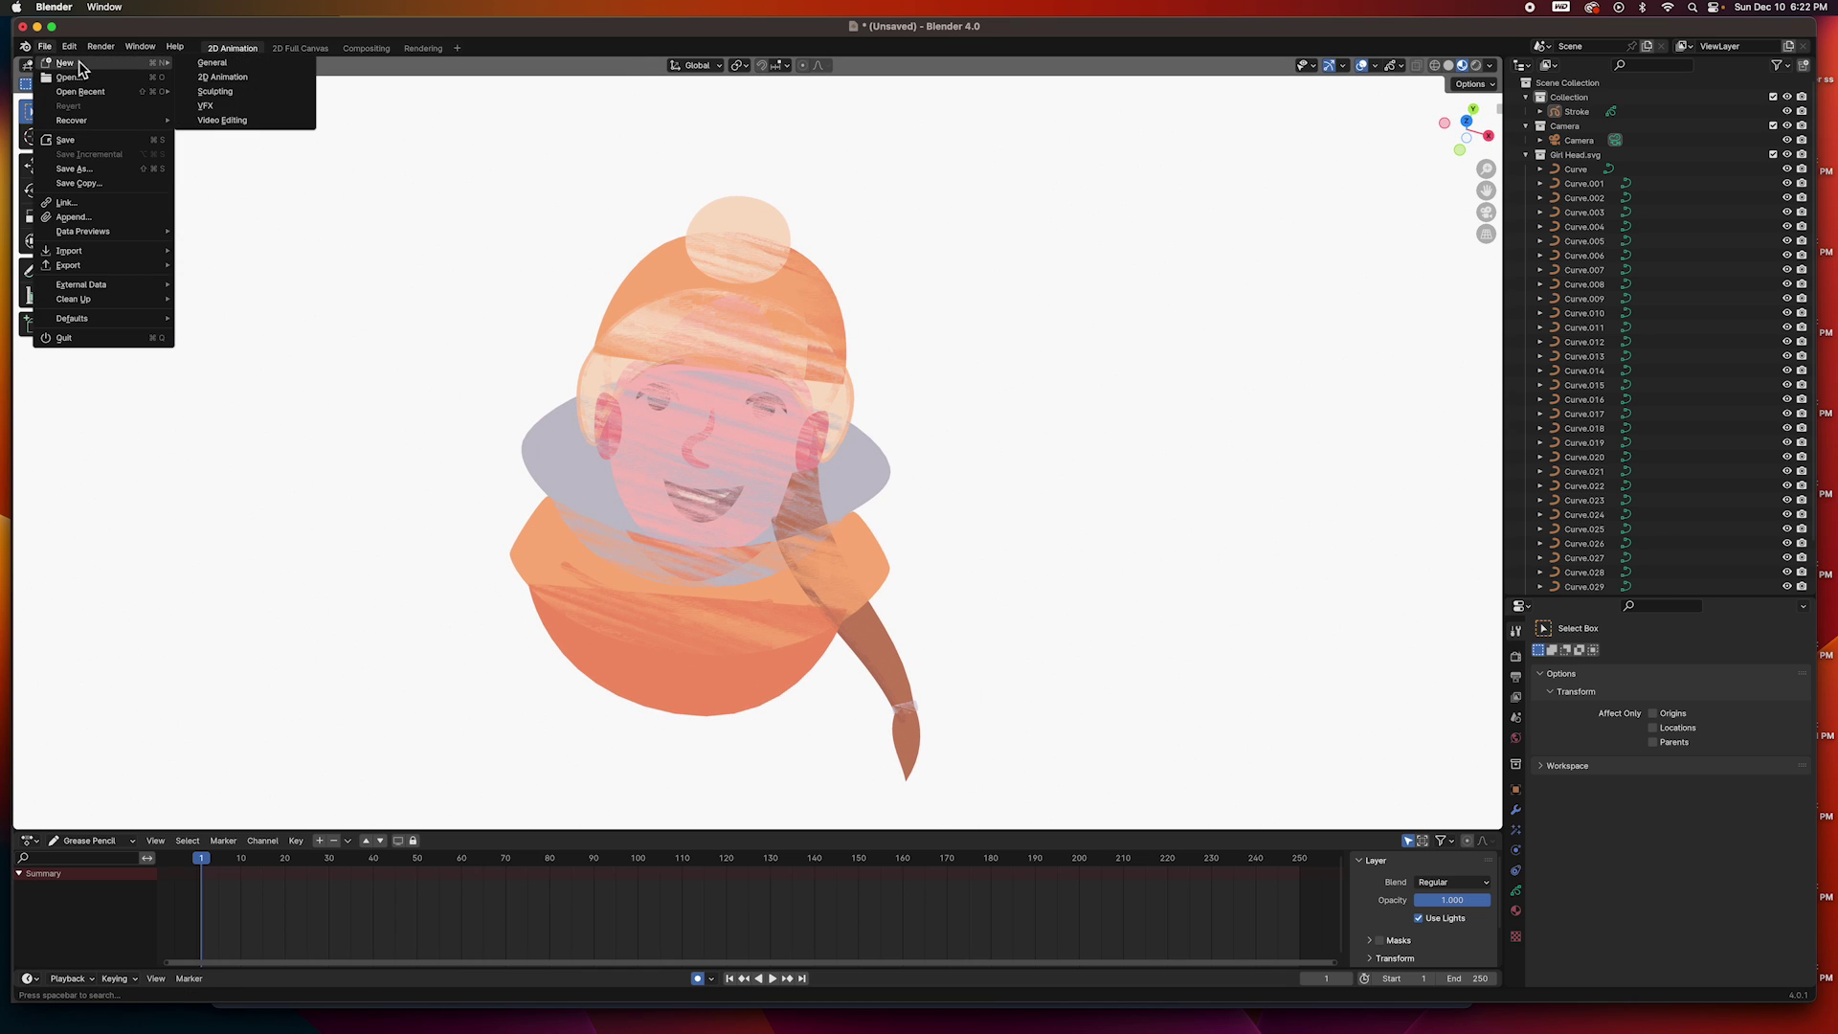
Start a fresh 2D Animation file, discarding the unsaved imported-head scene.
click(229, 78)
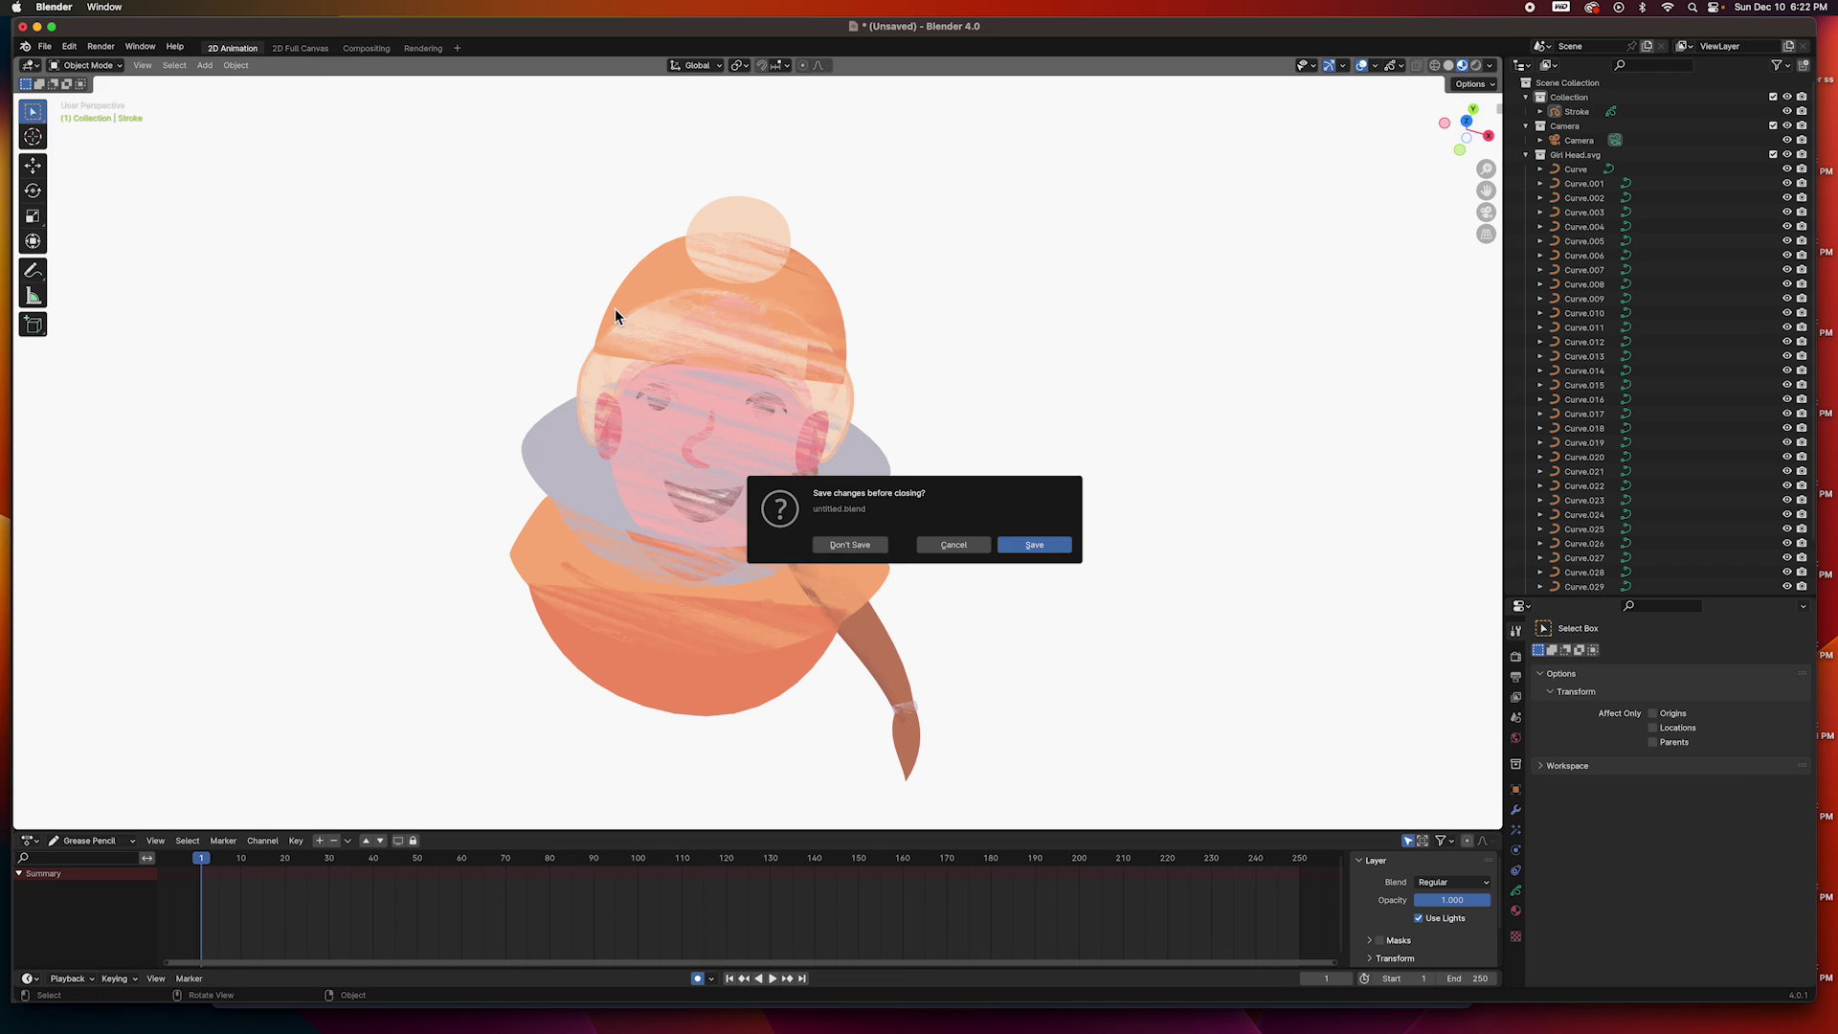
click(841, 544)
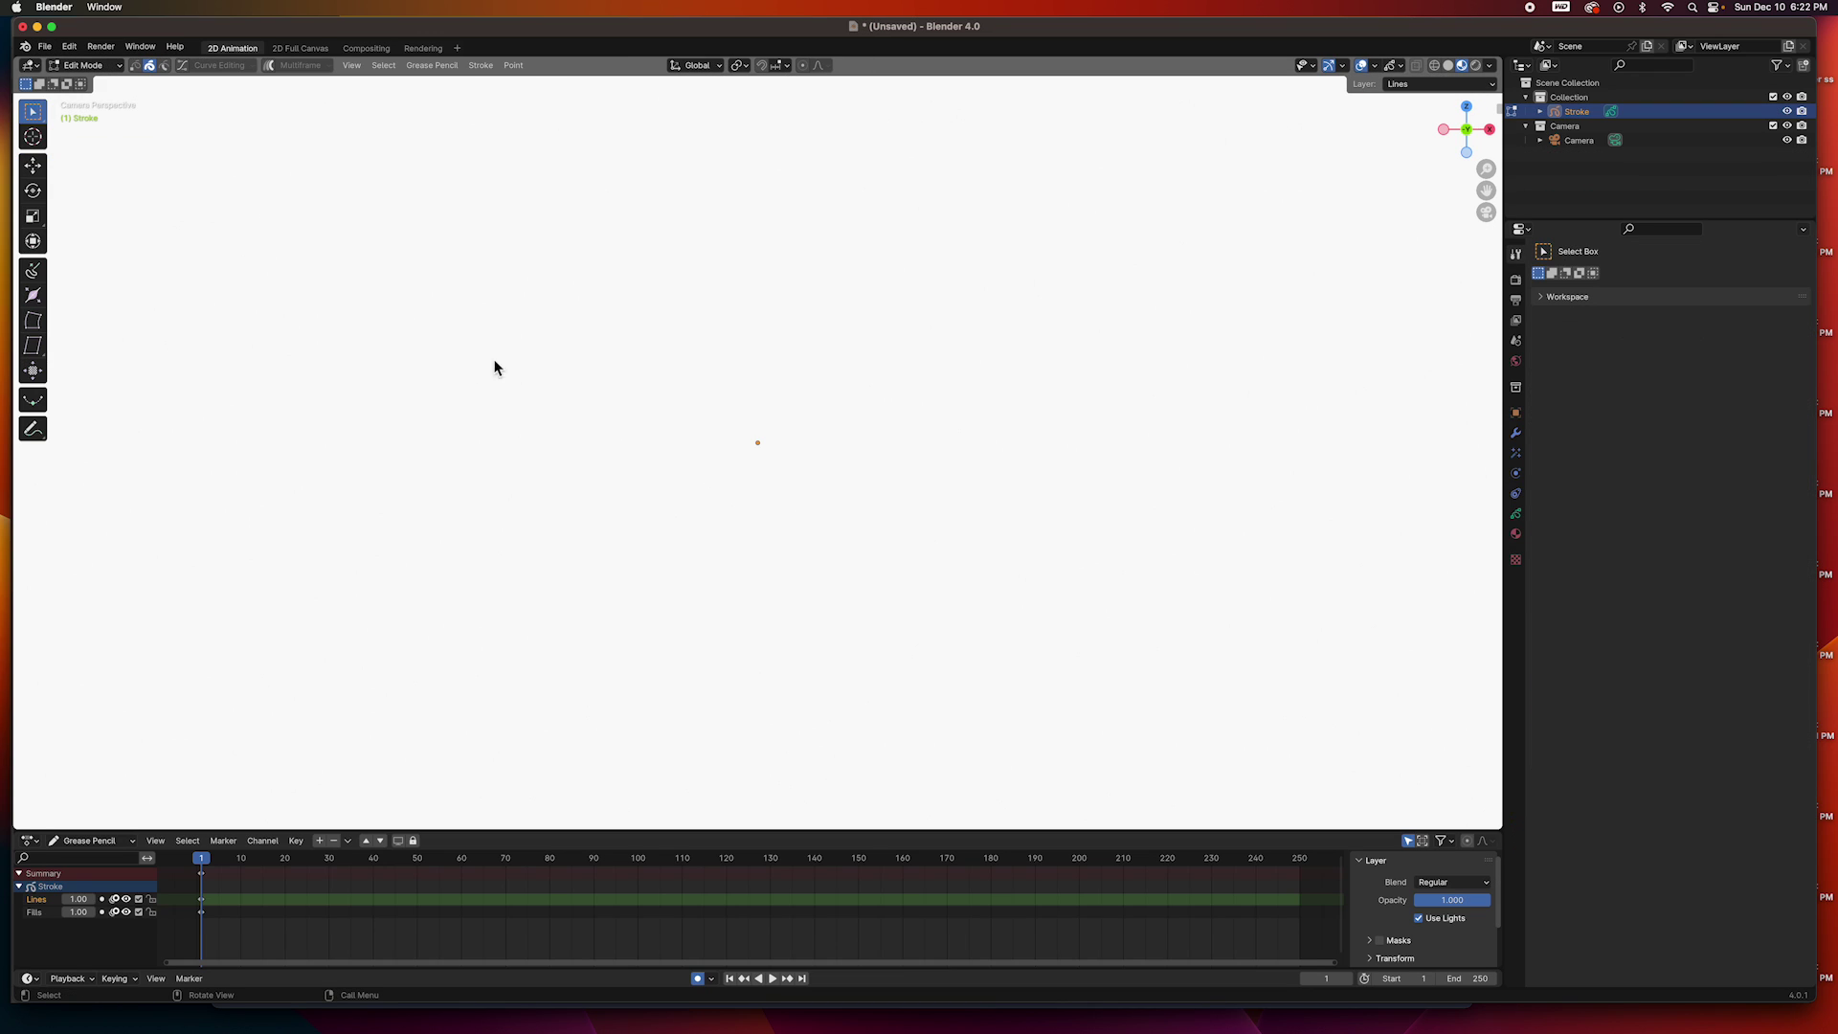
click(45, 46)
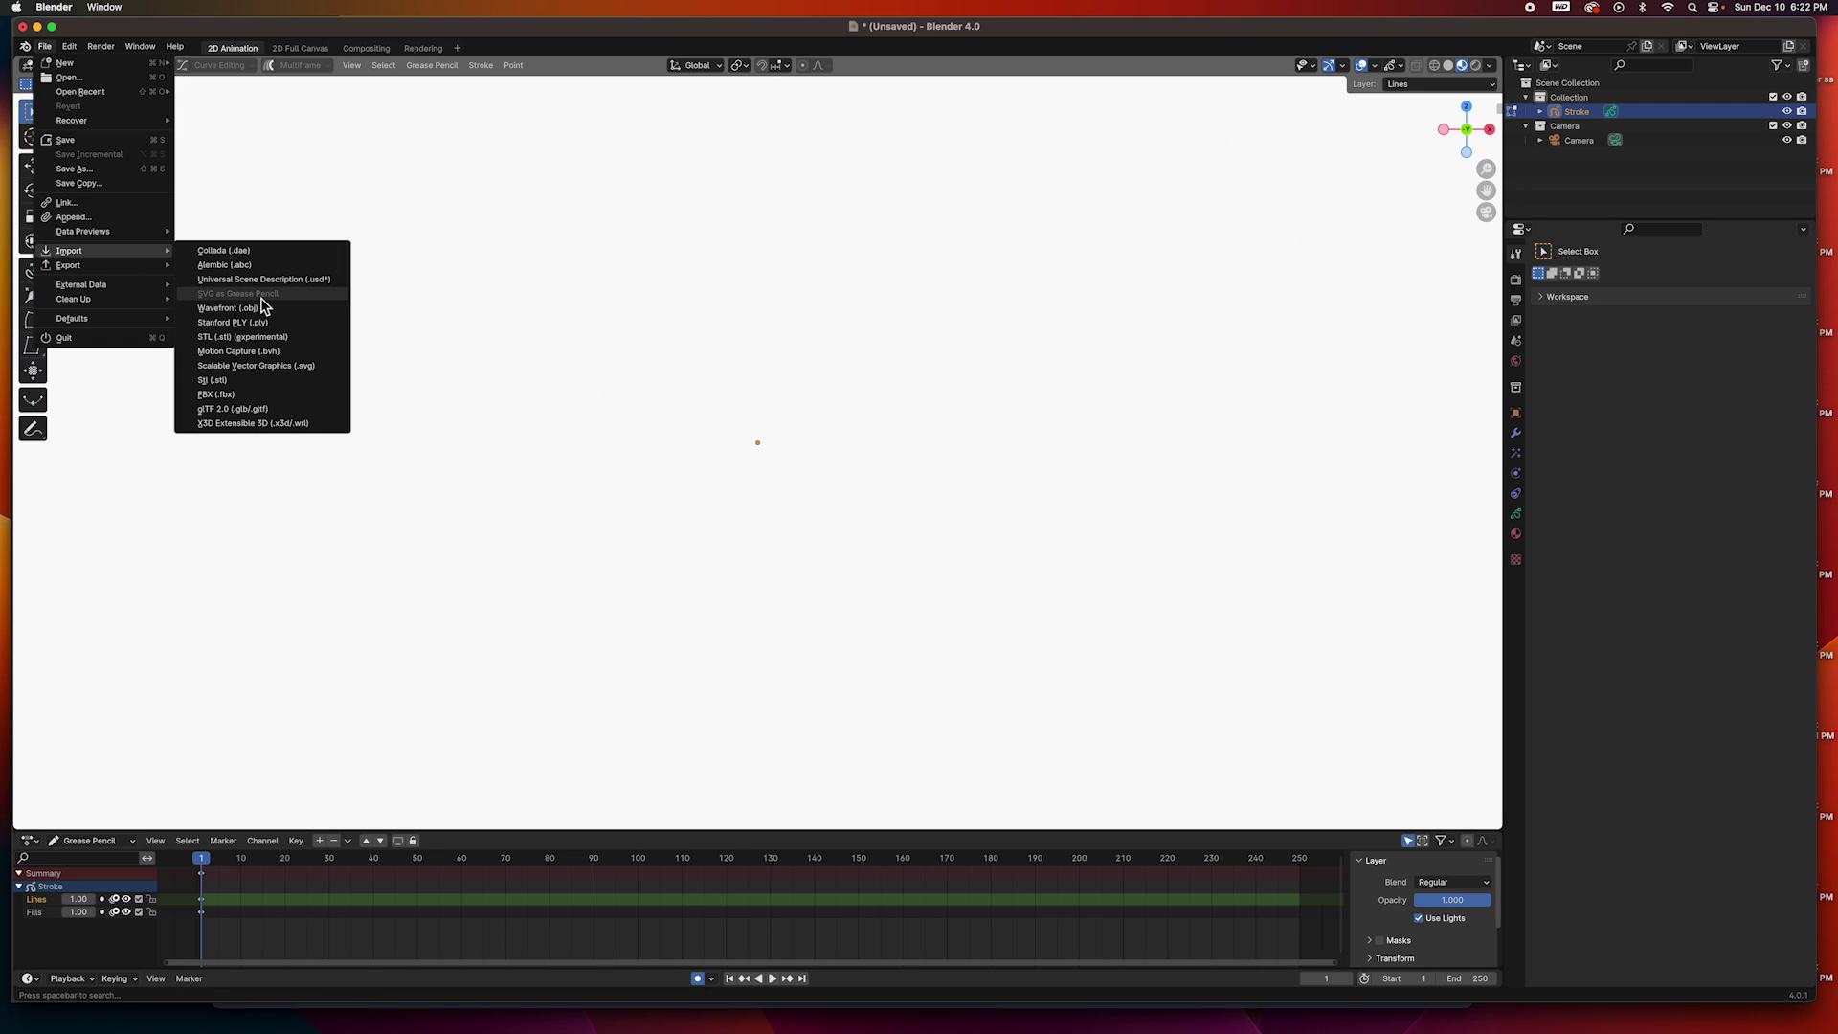
Switch the new scene to Object Mode with the Stroke object deselected, then reach the import formats.
click(45, 47)
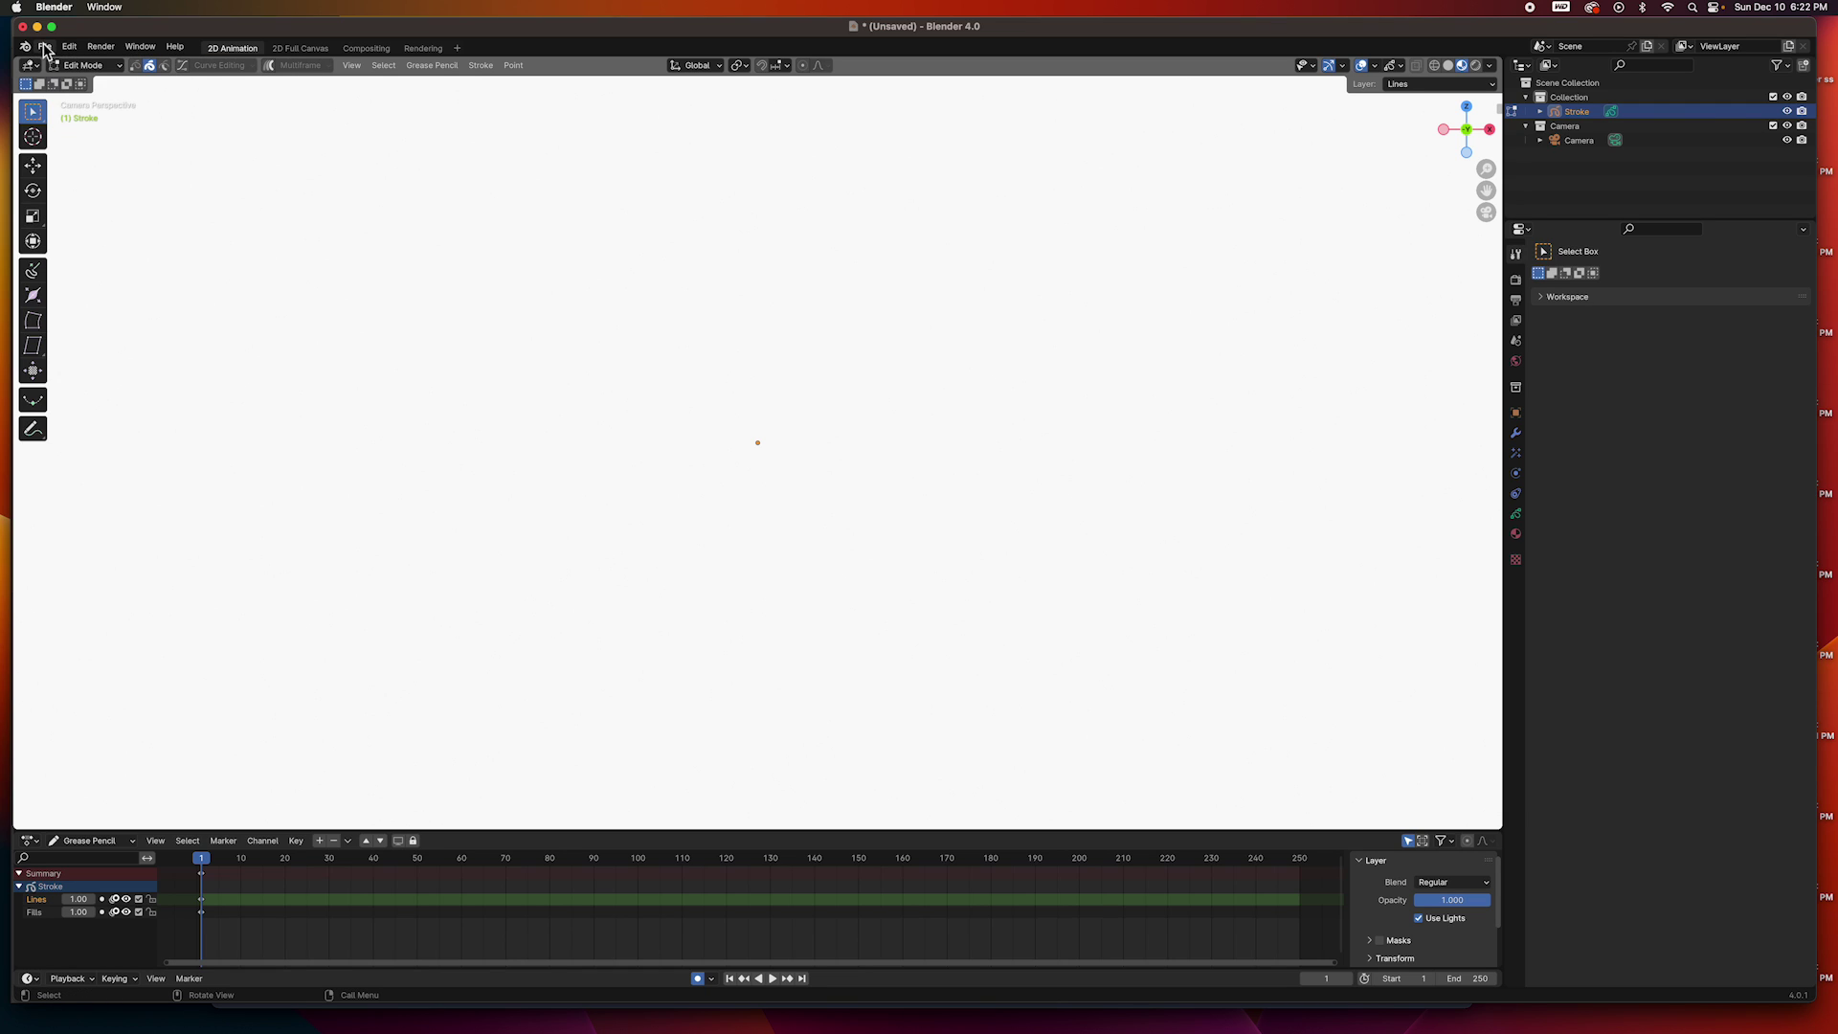
click(96, 66)
click(90, 85)
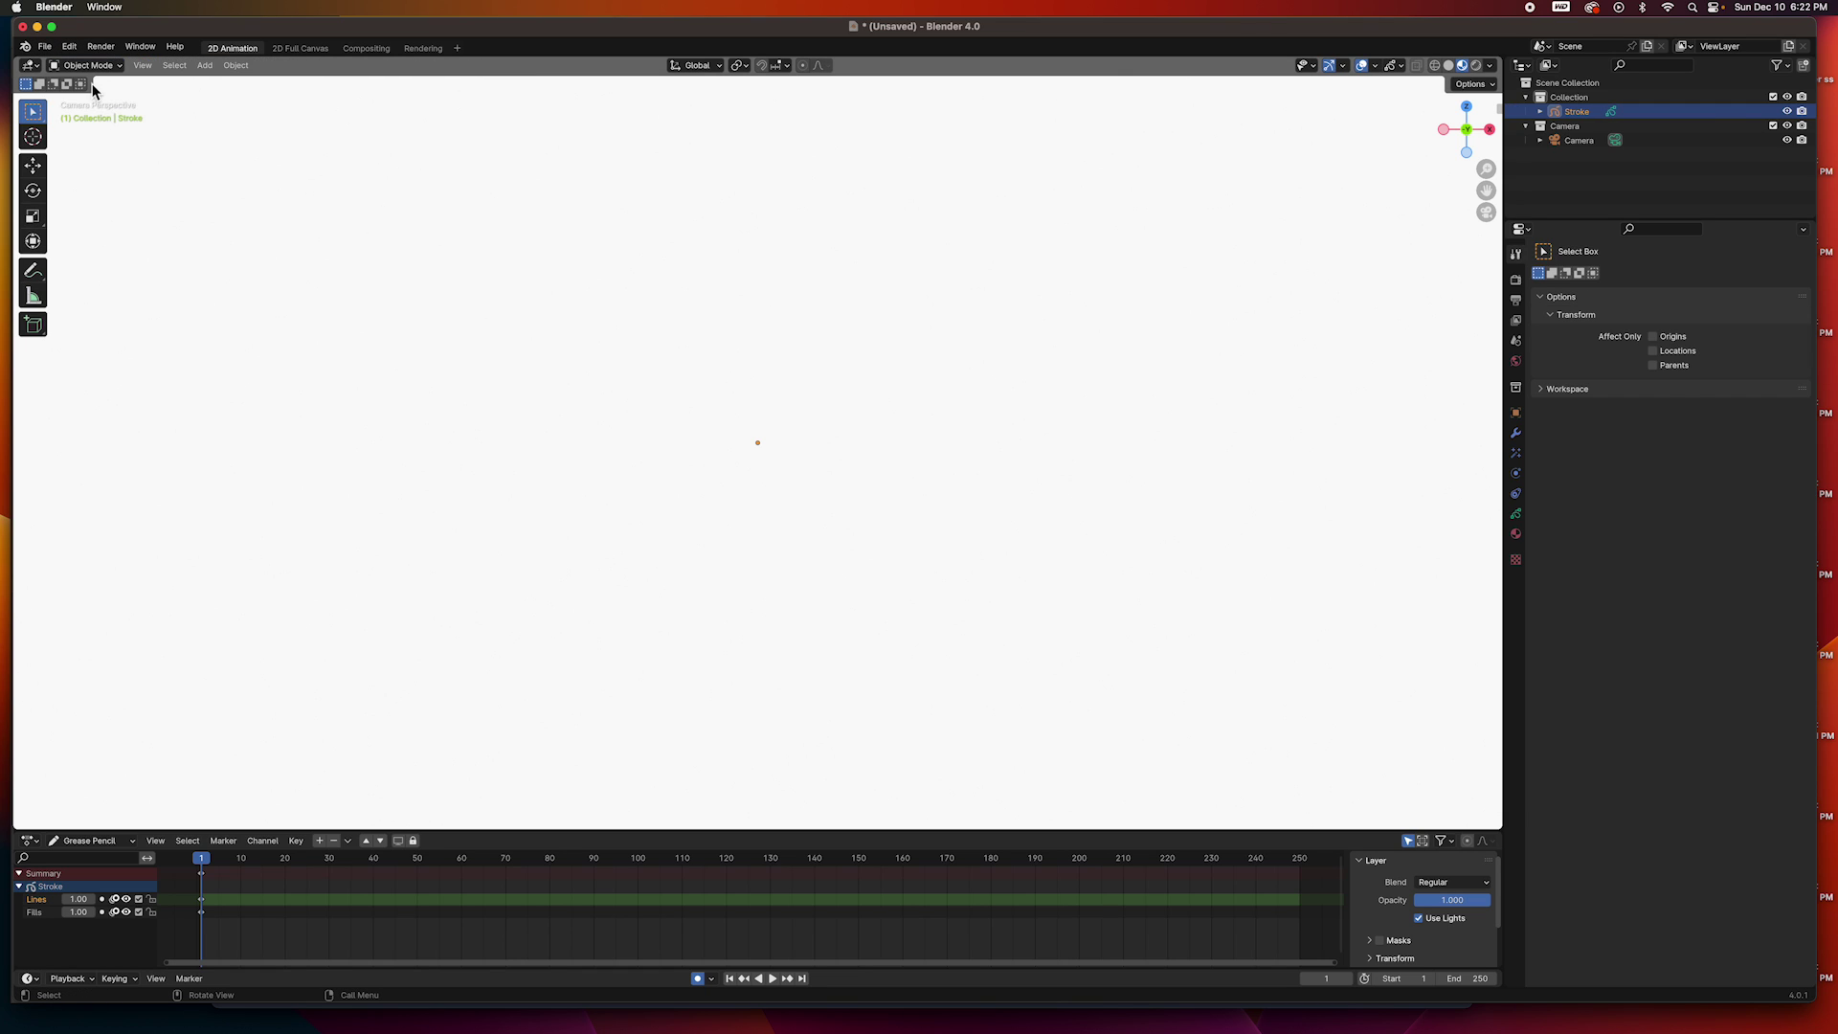
click(1554, 171)
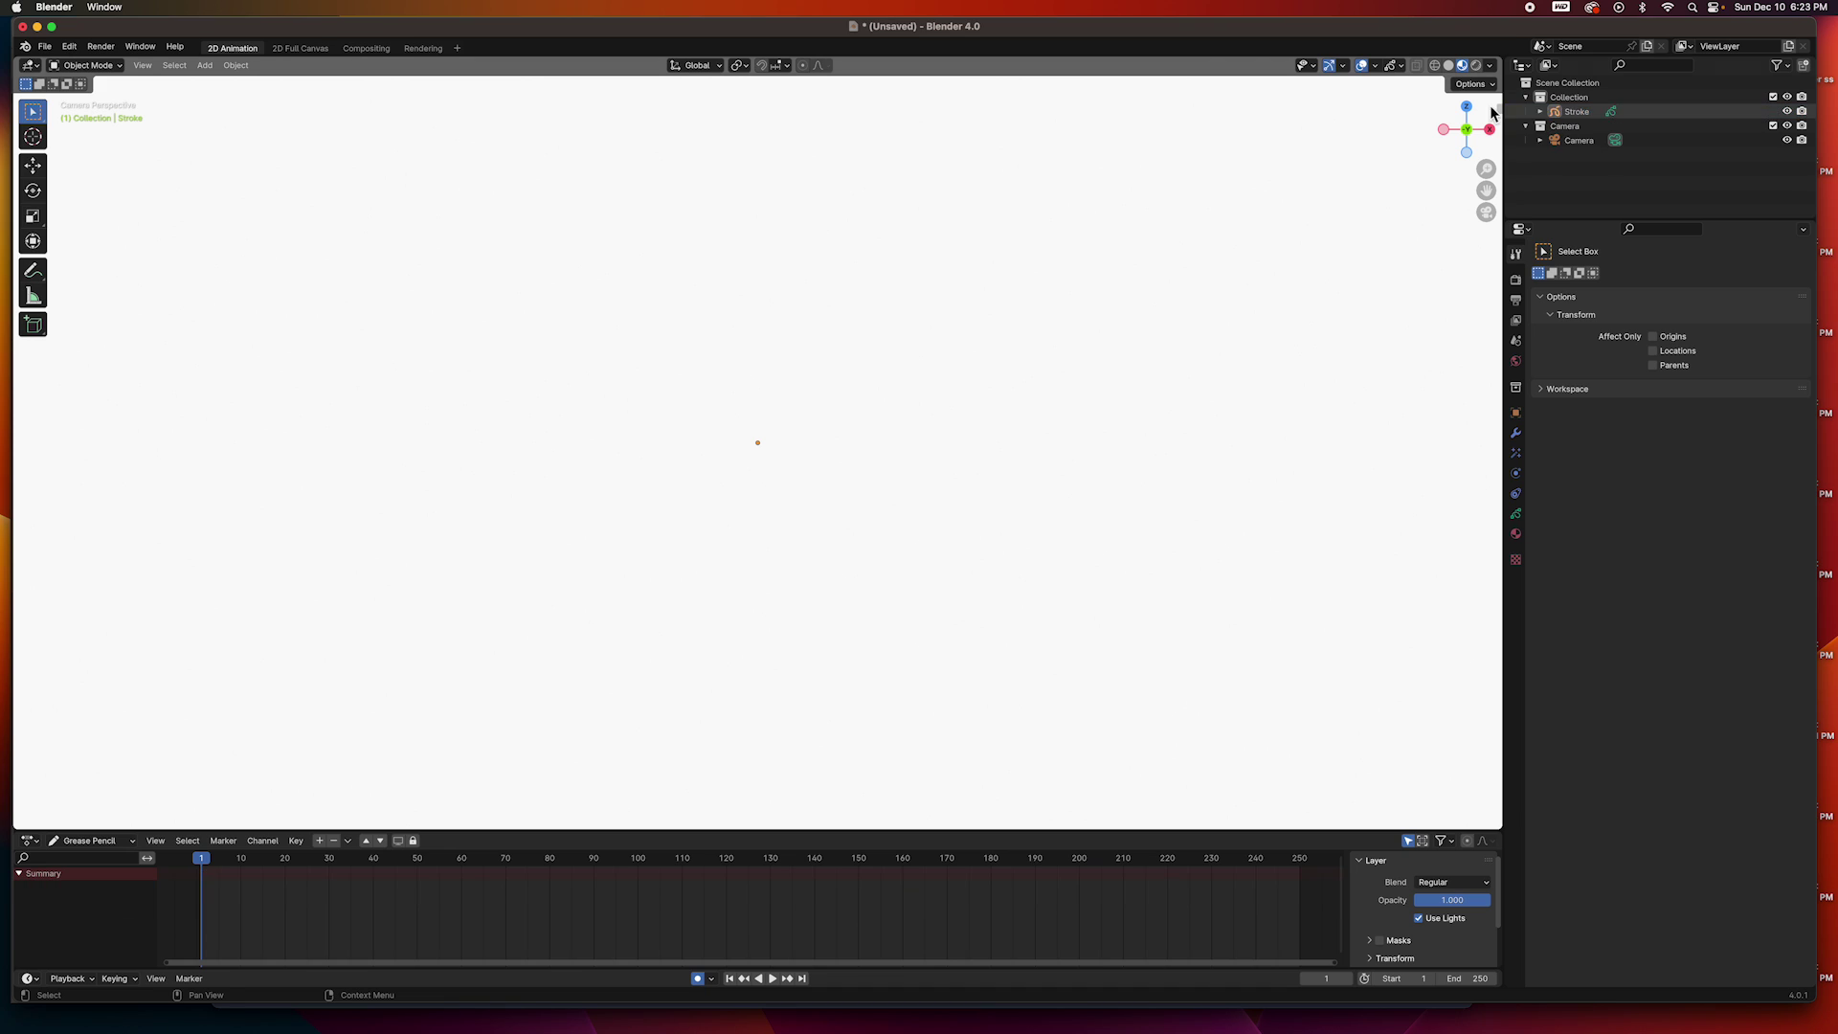
click(44, 48)
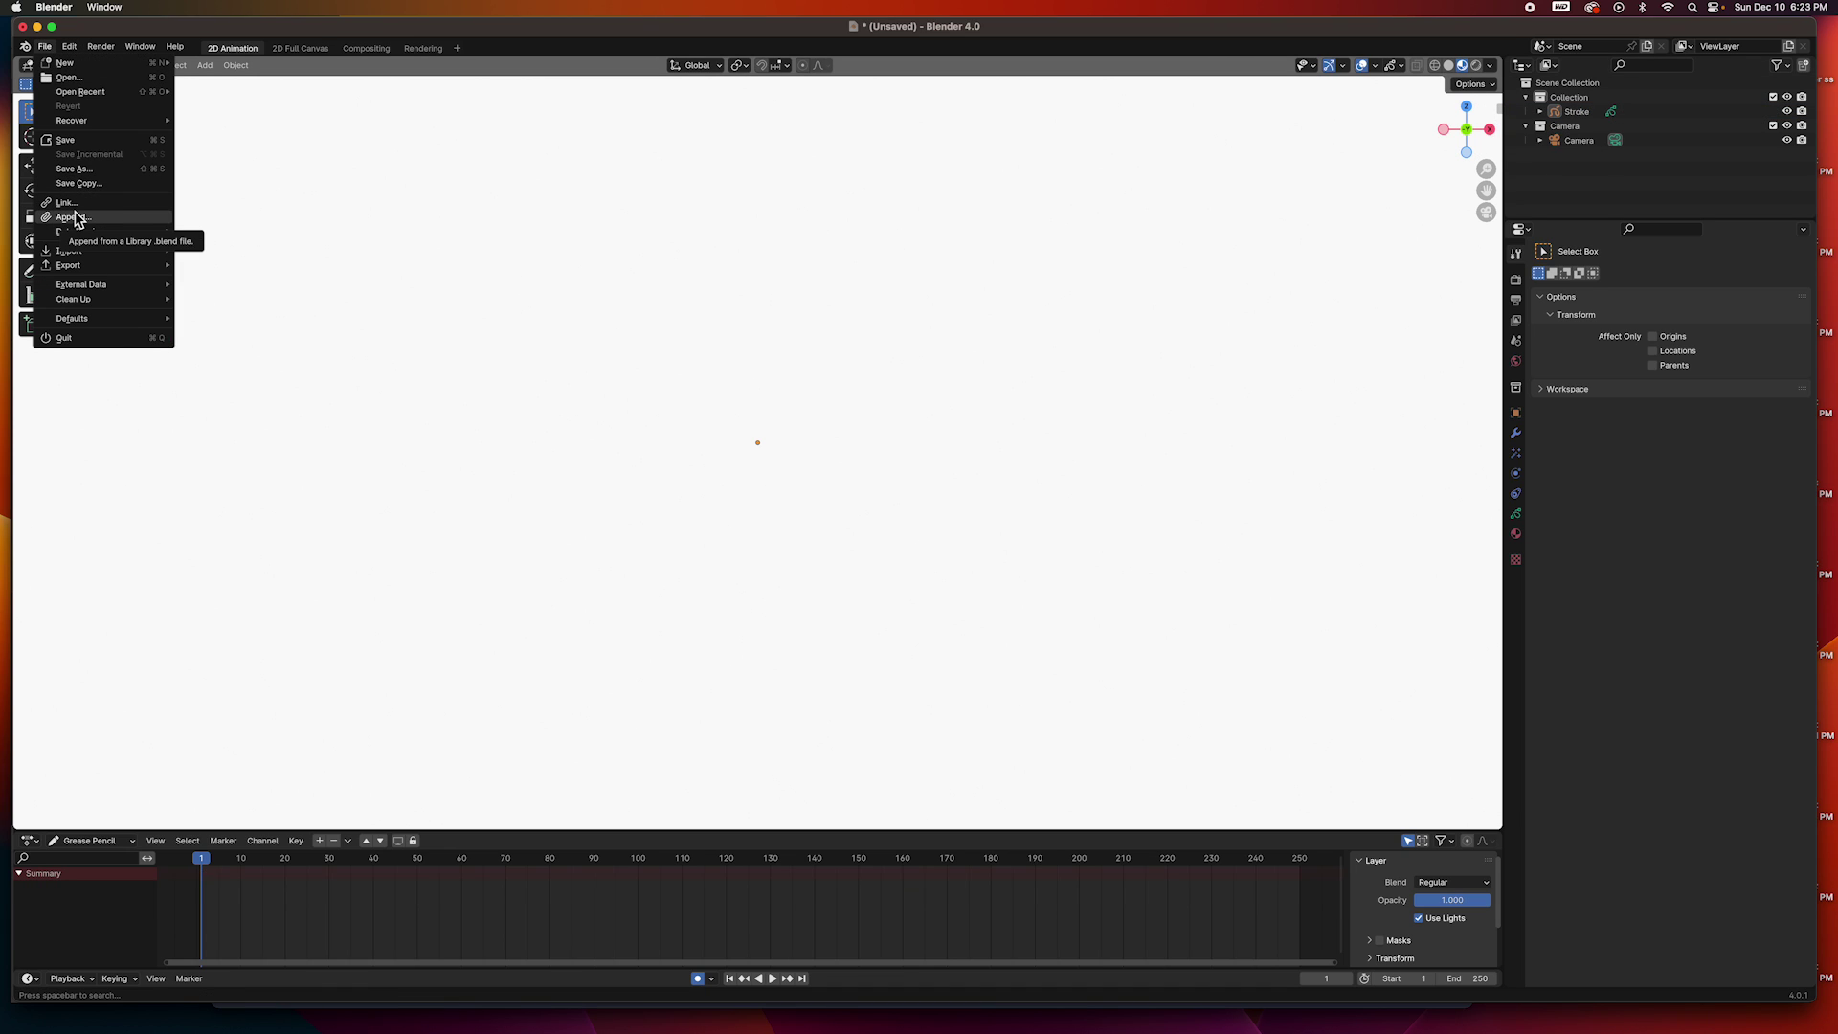
mouse_move(69, 250)
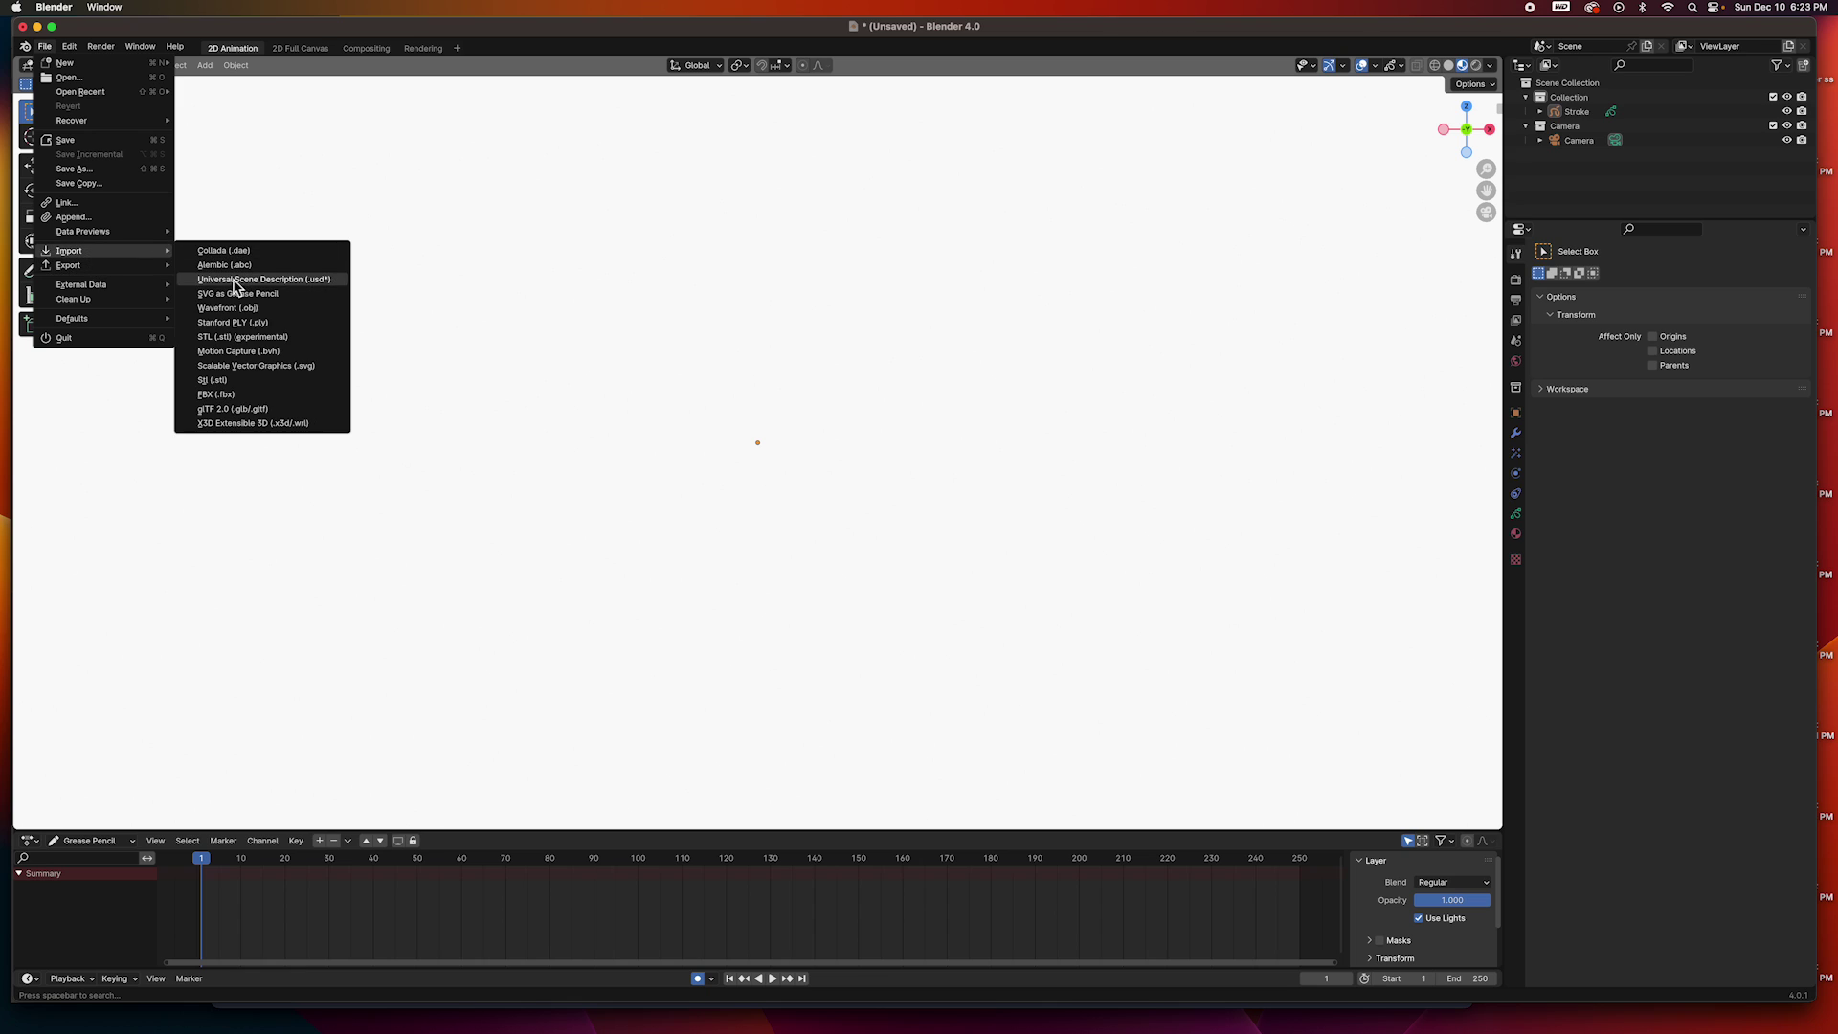
Import Girl Head.svg as a Grease Pencil object, then deselect it and orbit out of camera view.
click(238, 293)
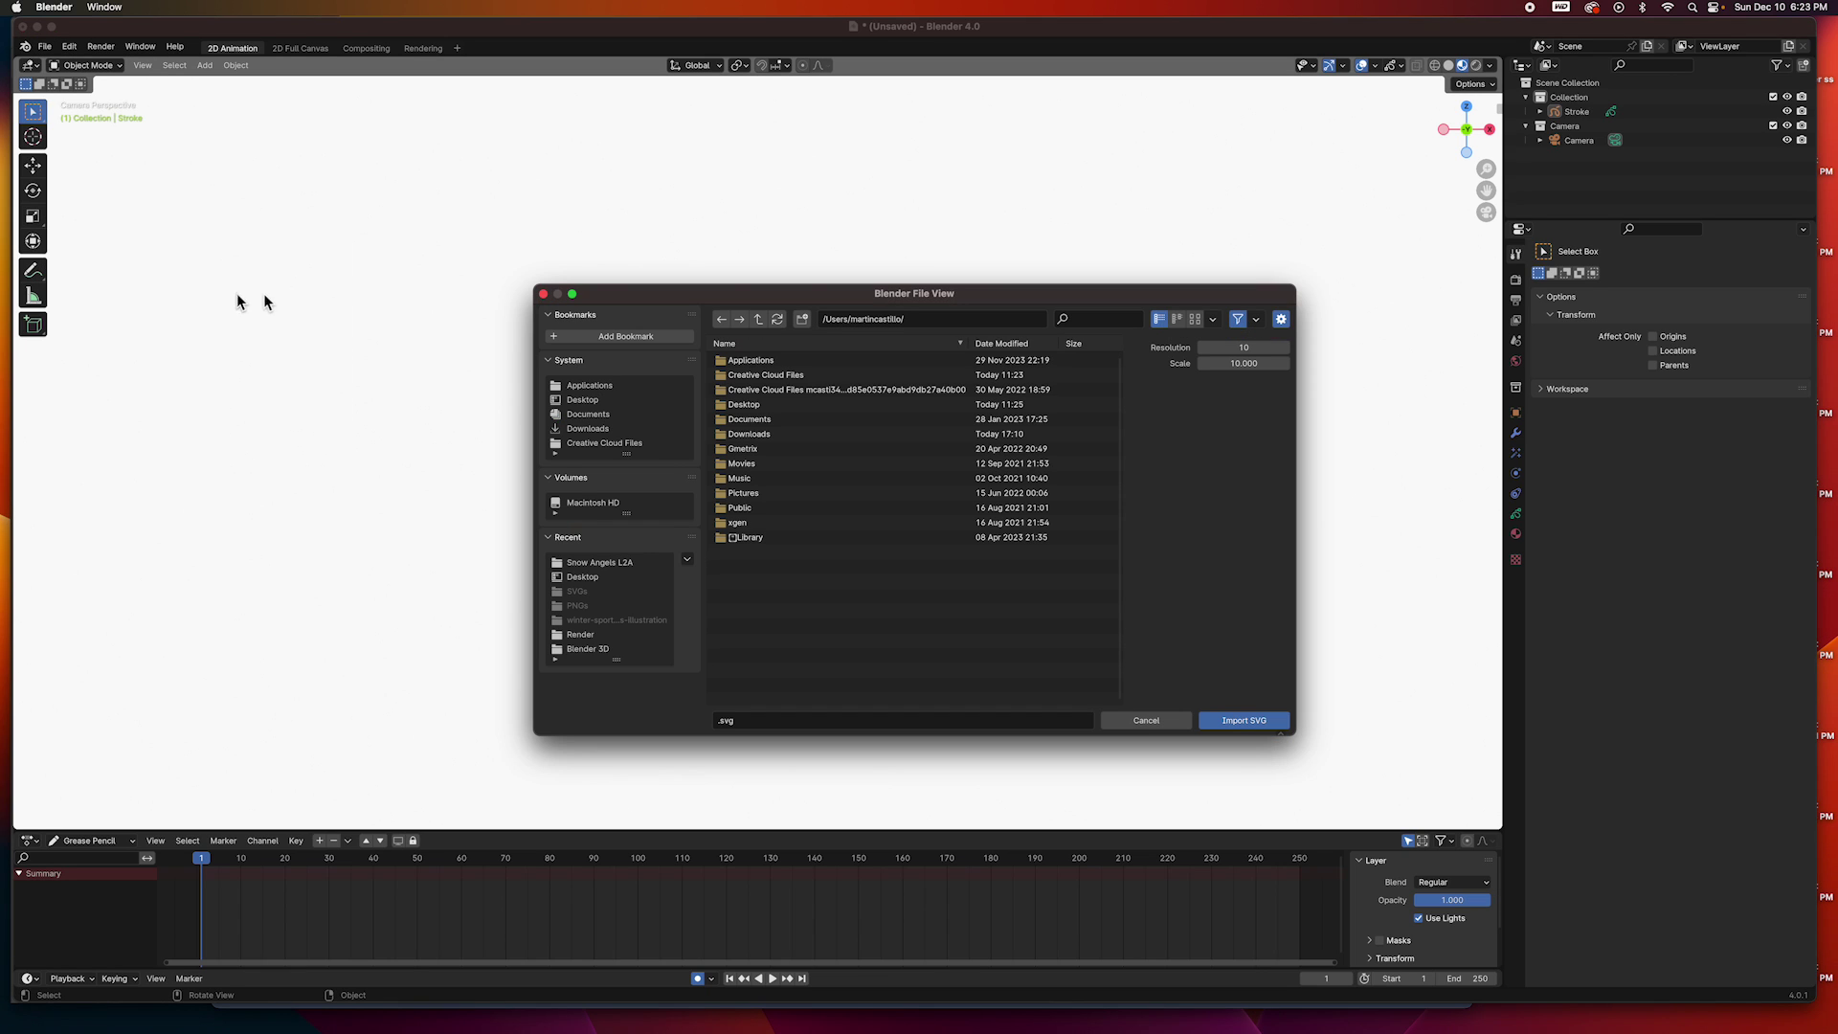
click(1255, 723)
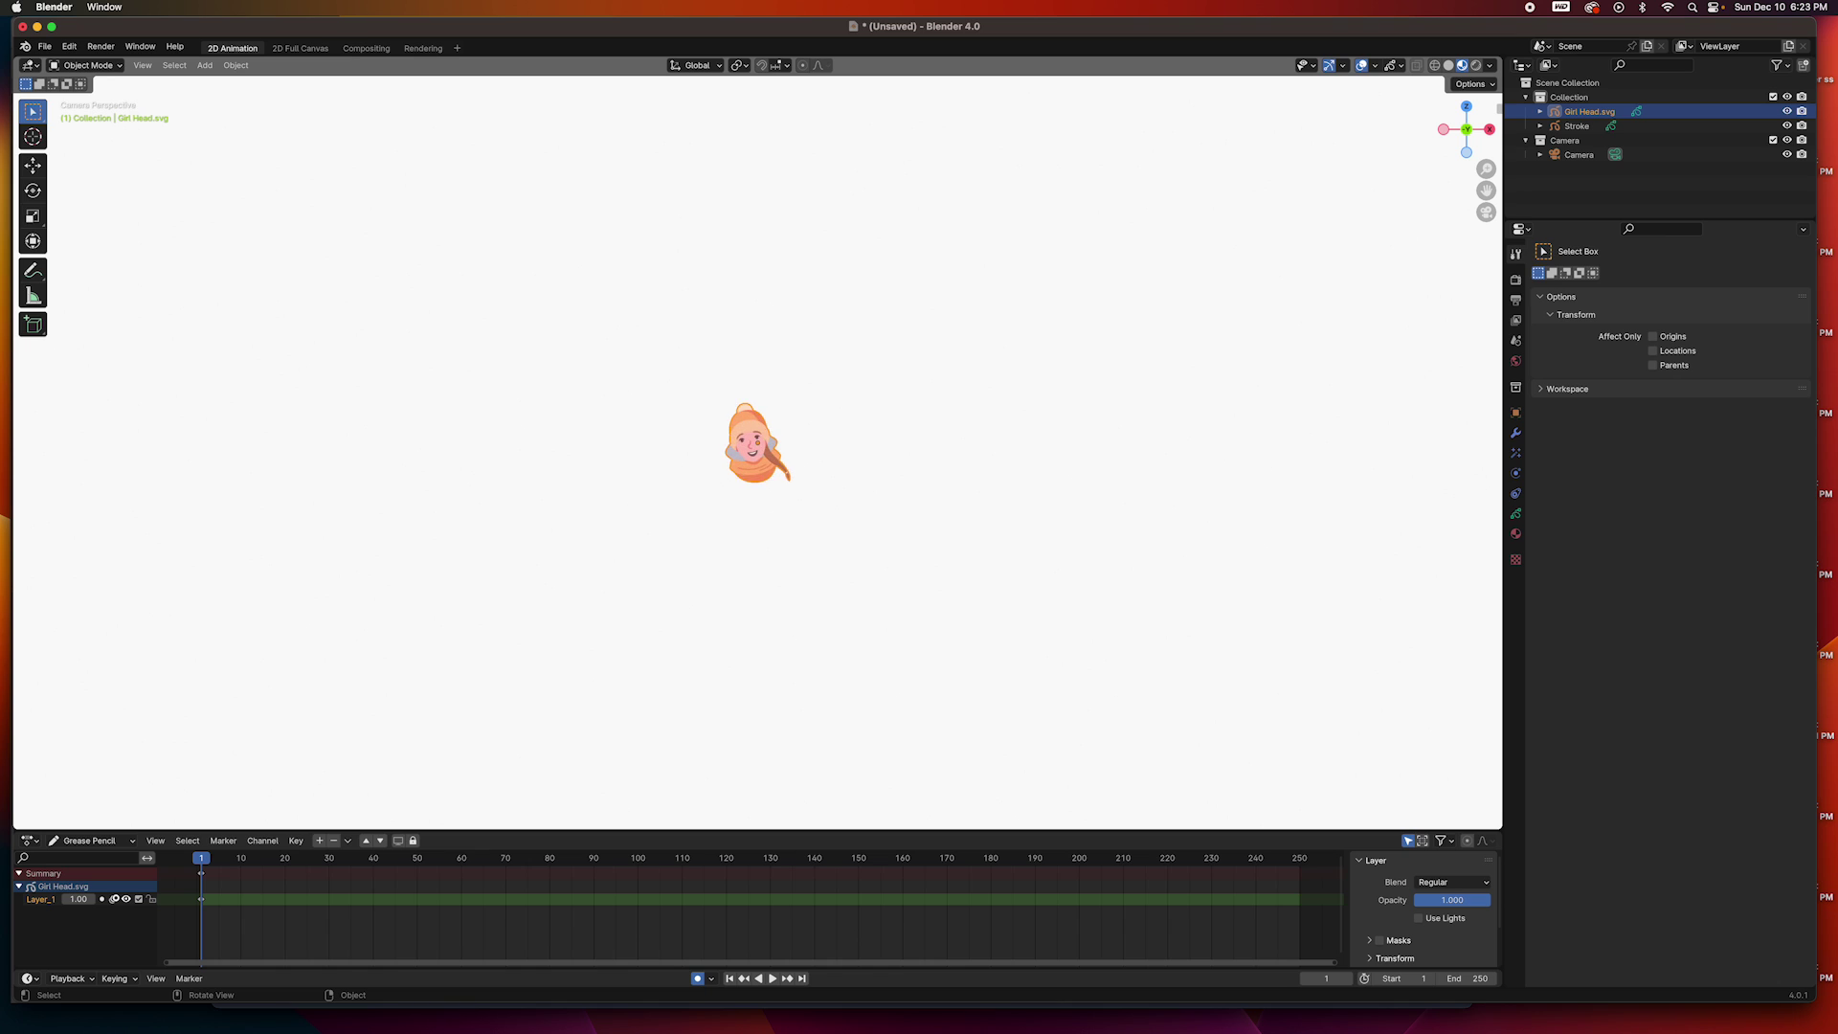
scroll(822, 490, up, 8)
click(891, 332)
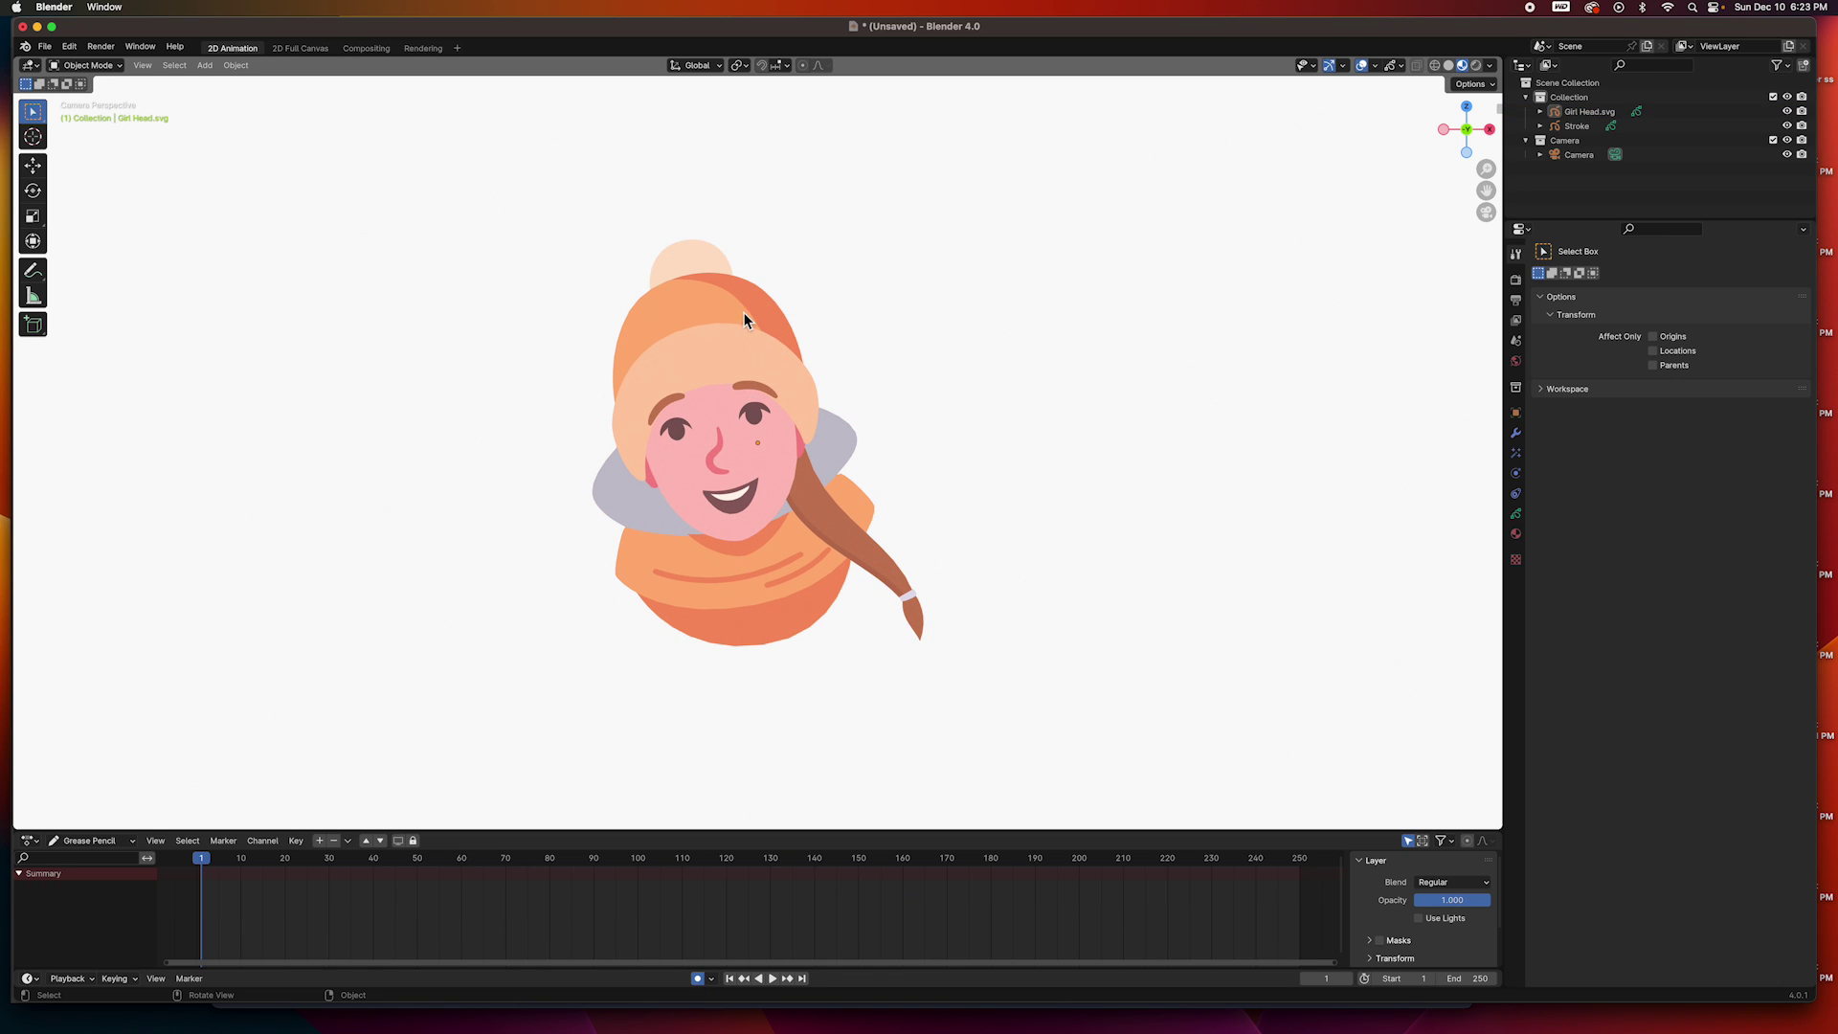
mouse_move(813, 425)
middle_down()
mouse_move(692, 373)
mouse_move(803, 439)
middle_up()
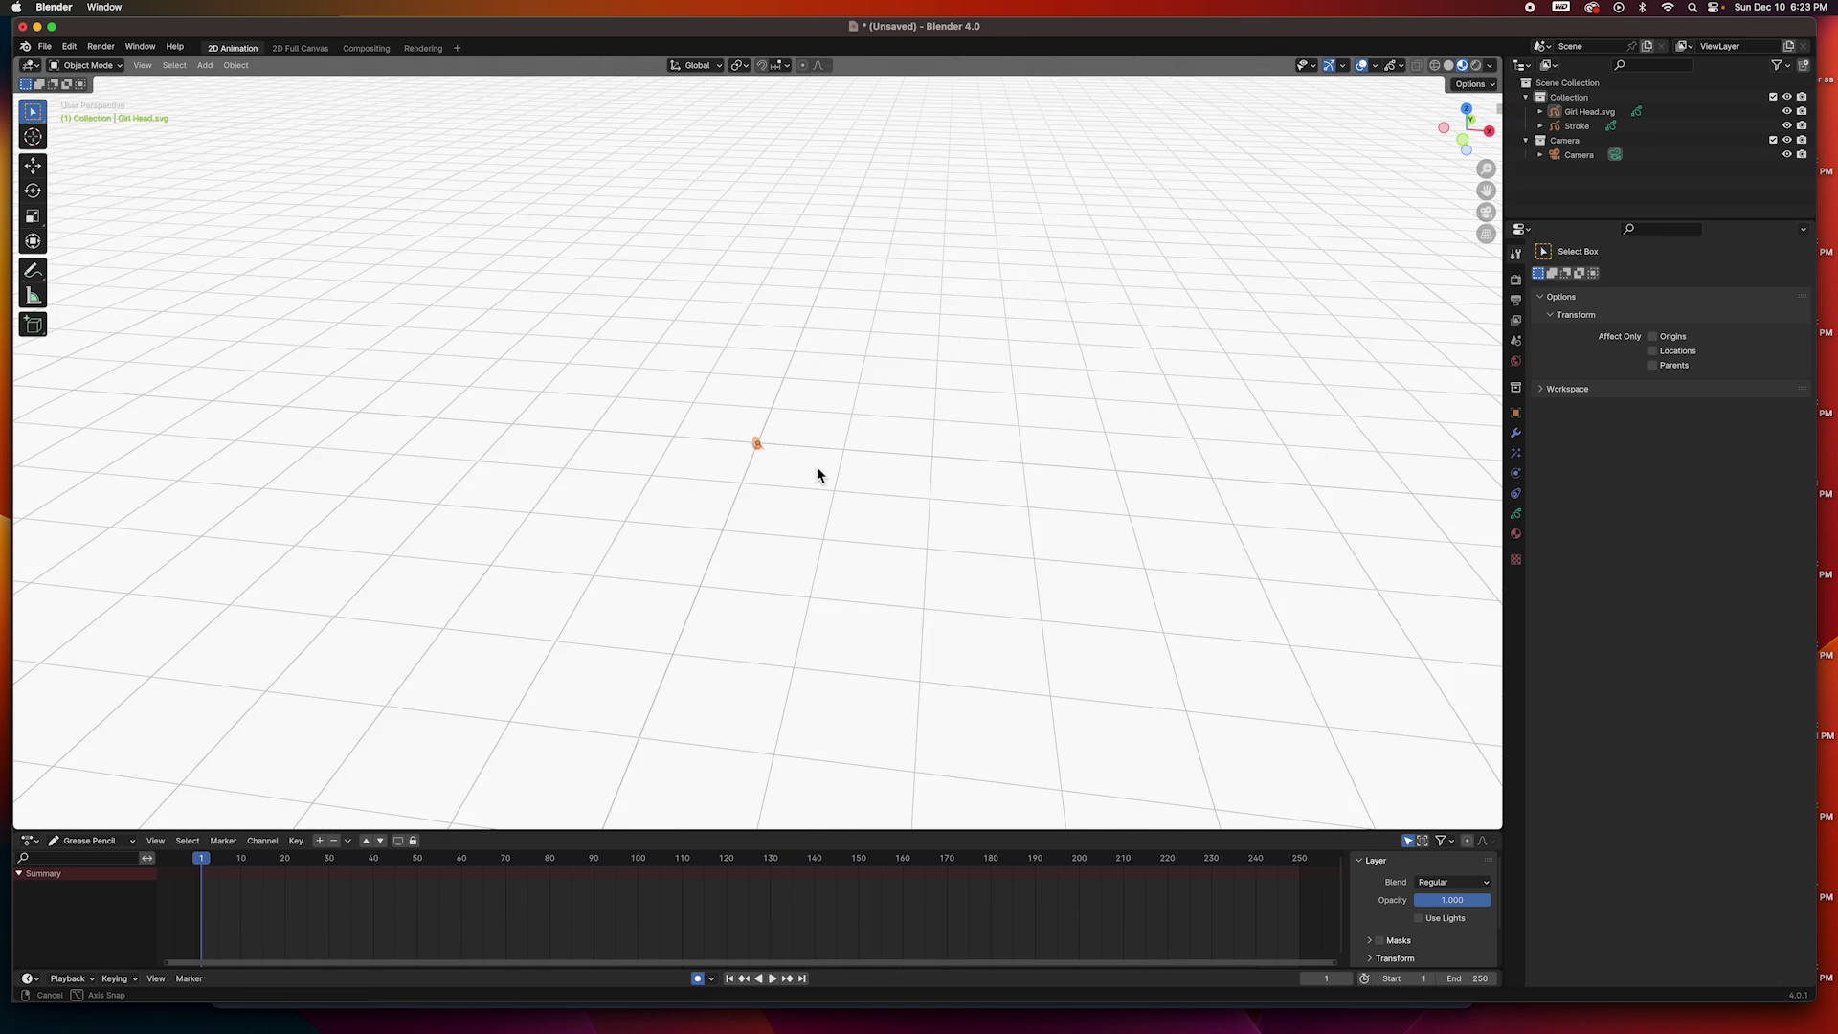
Frame the tiny imported head with Numpad . and orbit it to a tilted, then front view.
click(780, 434)
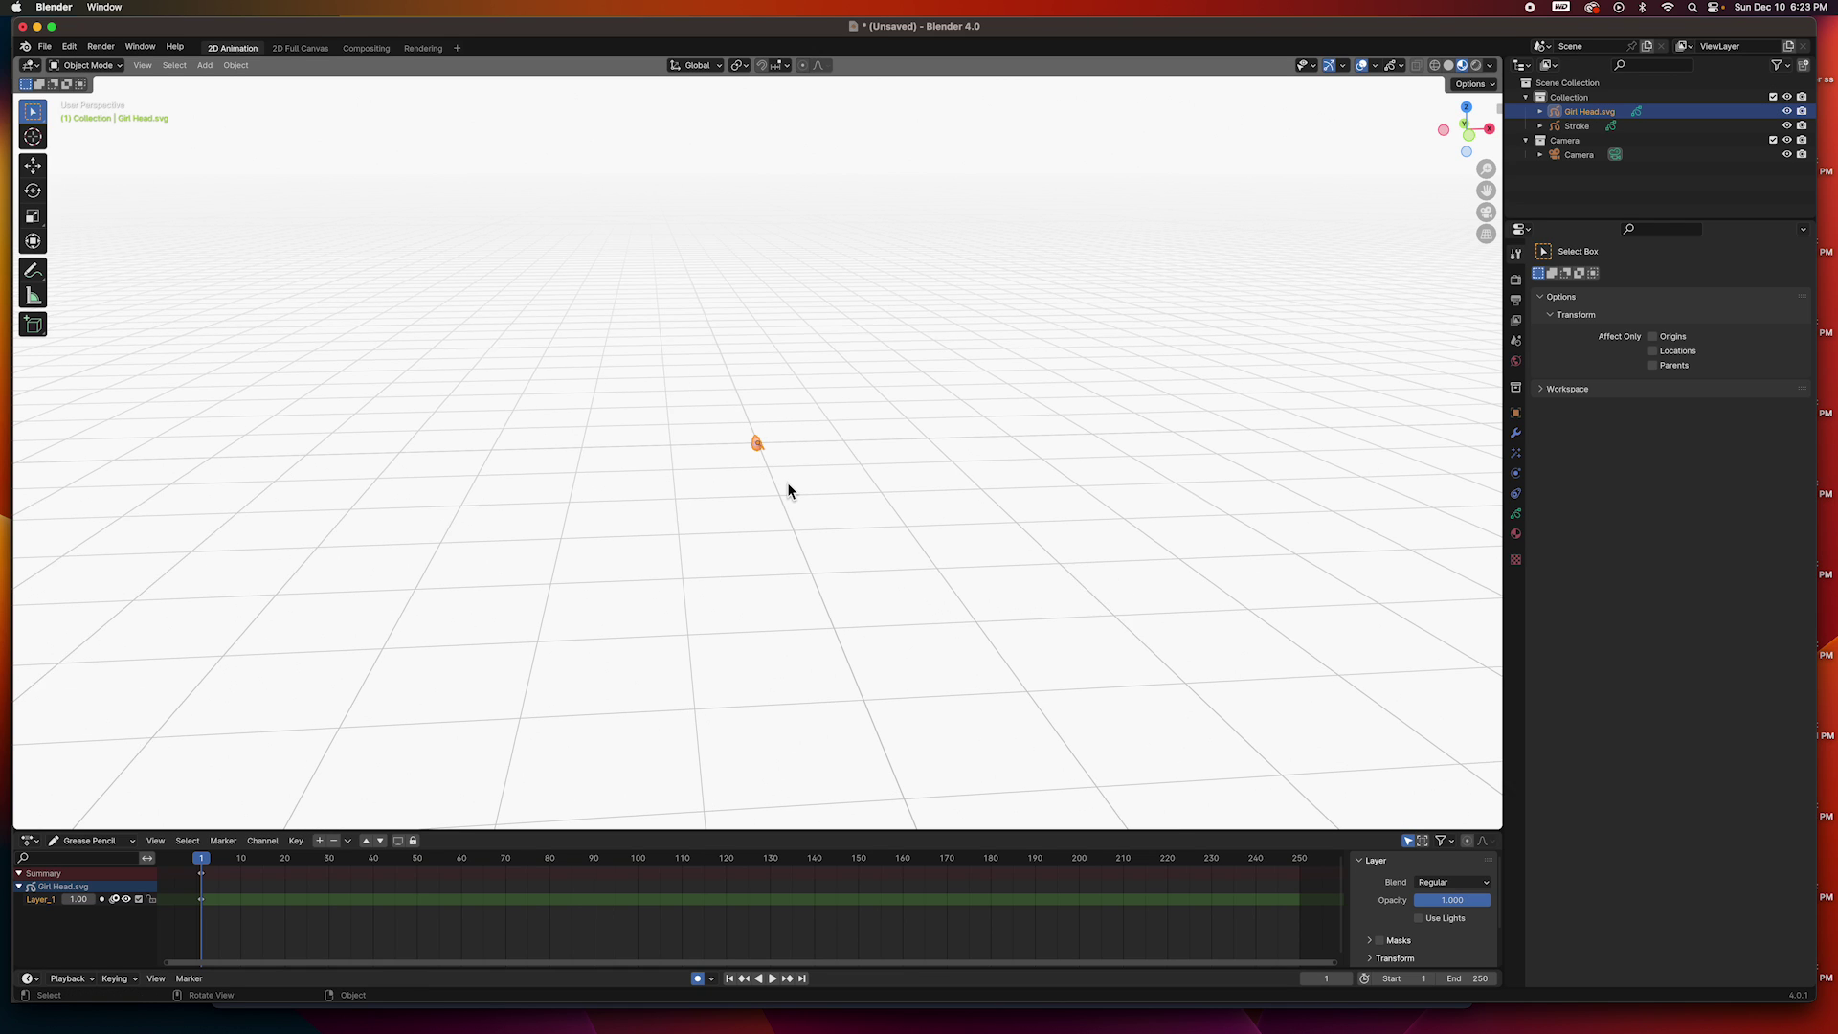
key(KP_Decimal)
mouse_move(787, 492)
middle_down()
mouse_move(951, 526)
mouse_move(713, 413)
mouse_move(851, 481)
mouse_move(860, 429)
middle_up()
click(923, 374)
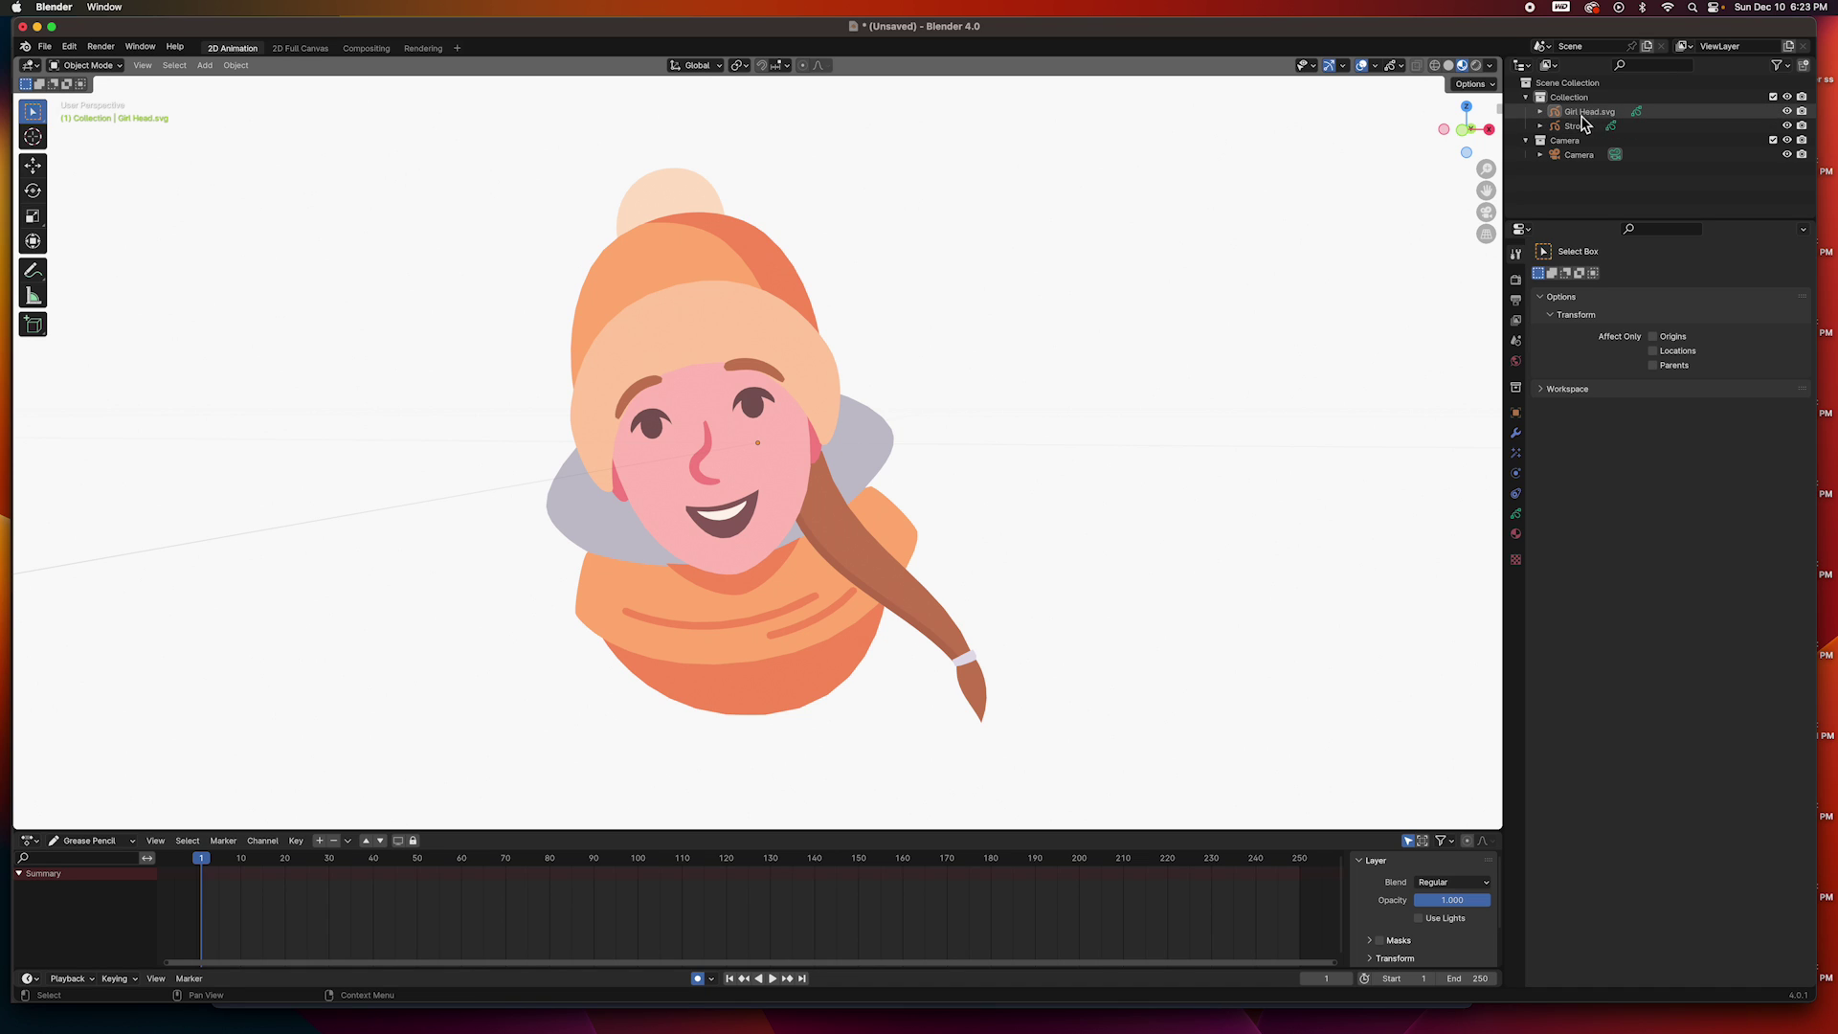
middle_drag(953, 400, 952, 411)
scroll(952, 411, down, 2)
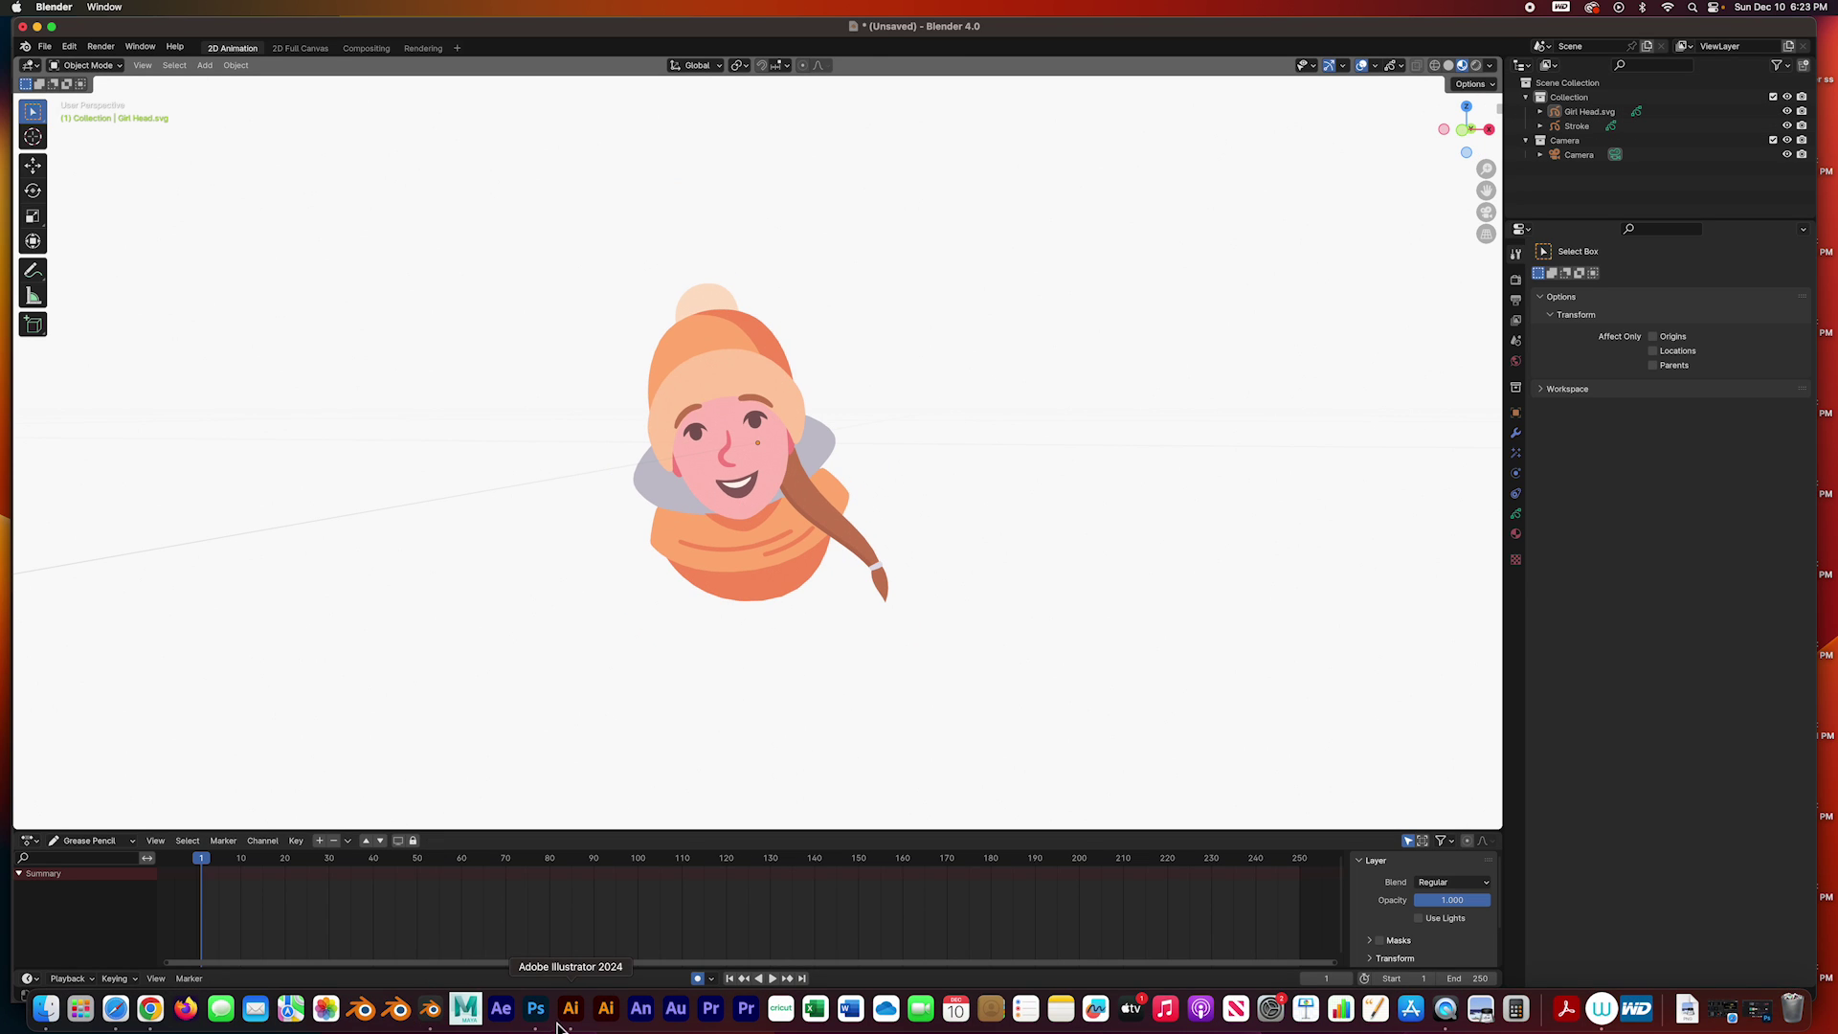
Switch to Illustrator, revisit the SVG export options for Girl Head.svg, and cancel them.
click(570, 1009)
key(super+shift+s)
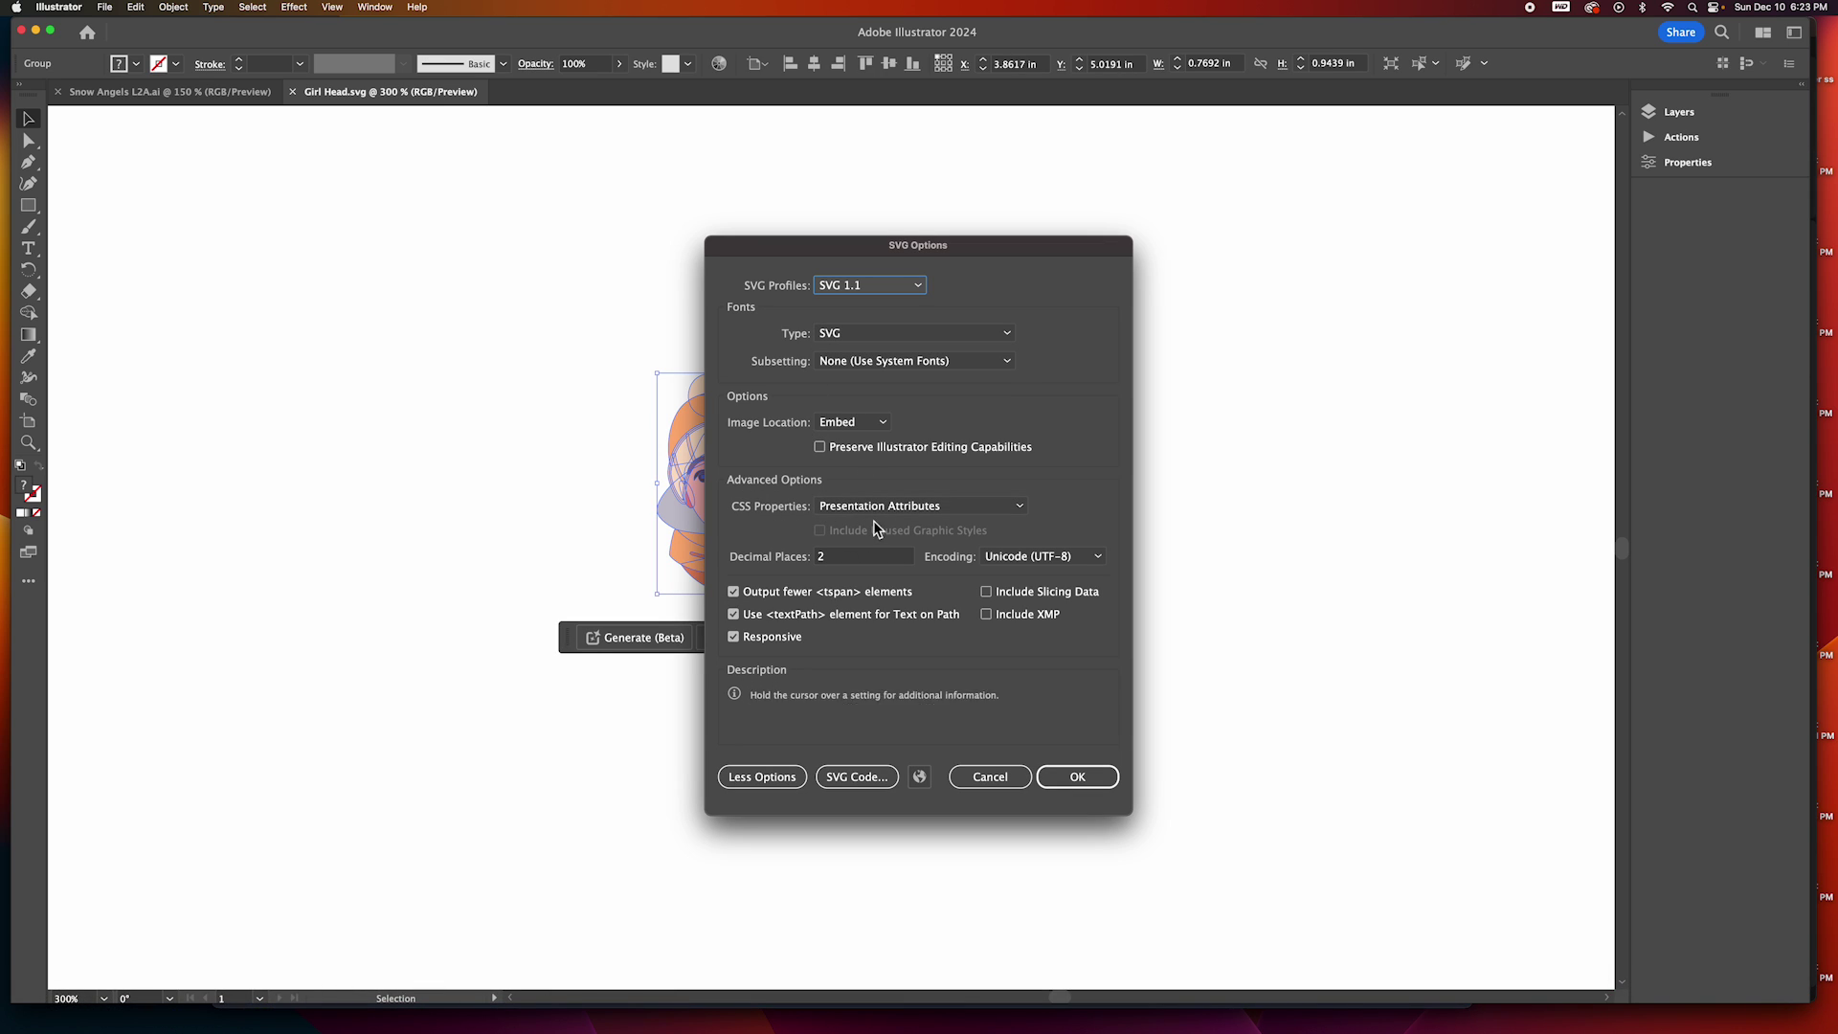
click(991, 776)
Back in Blender, browse the File and Import format menus and dismiss them without importing.
key(super+Tab)
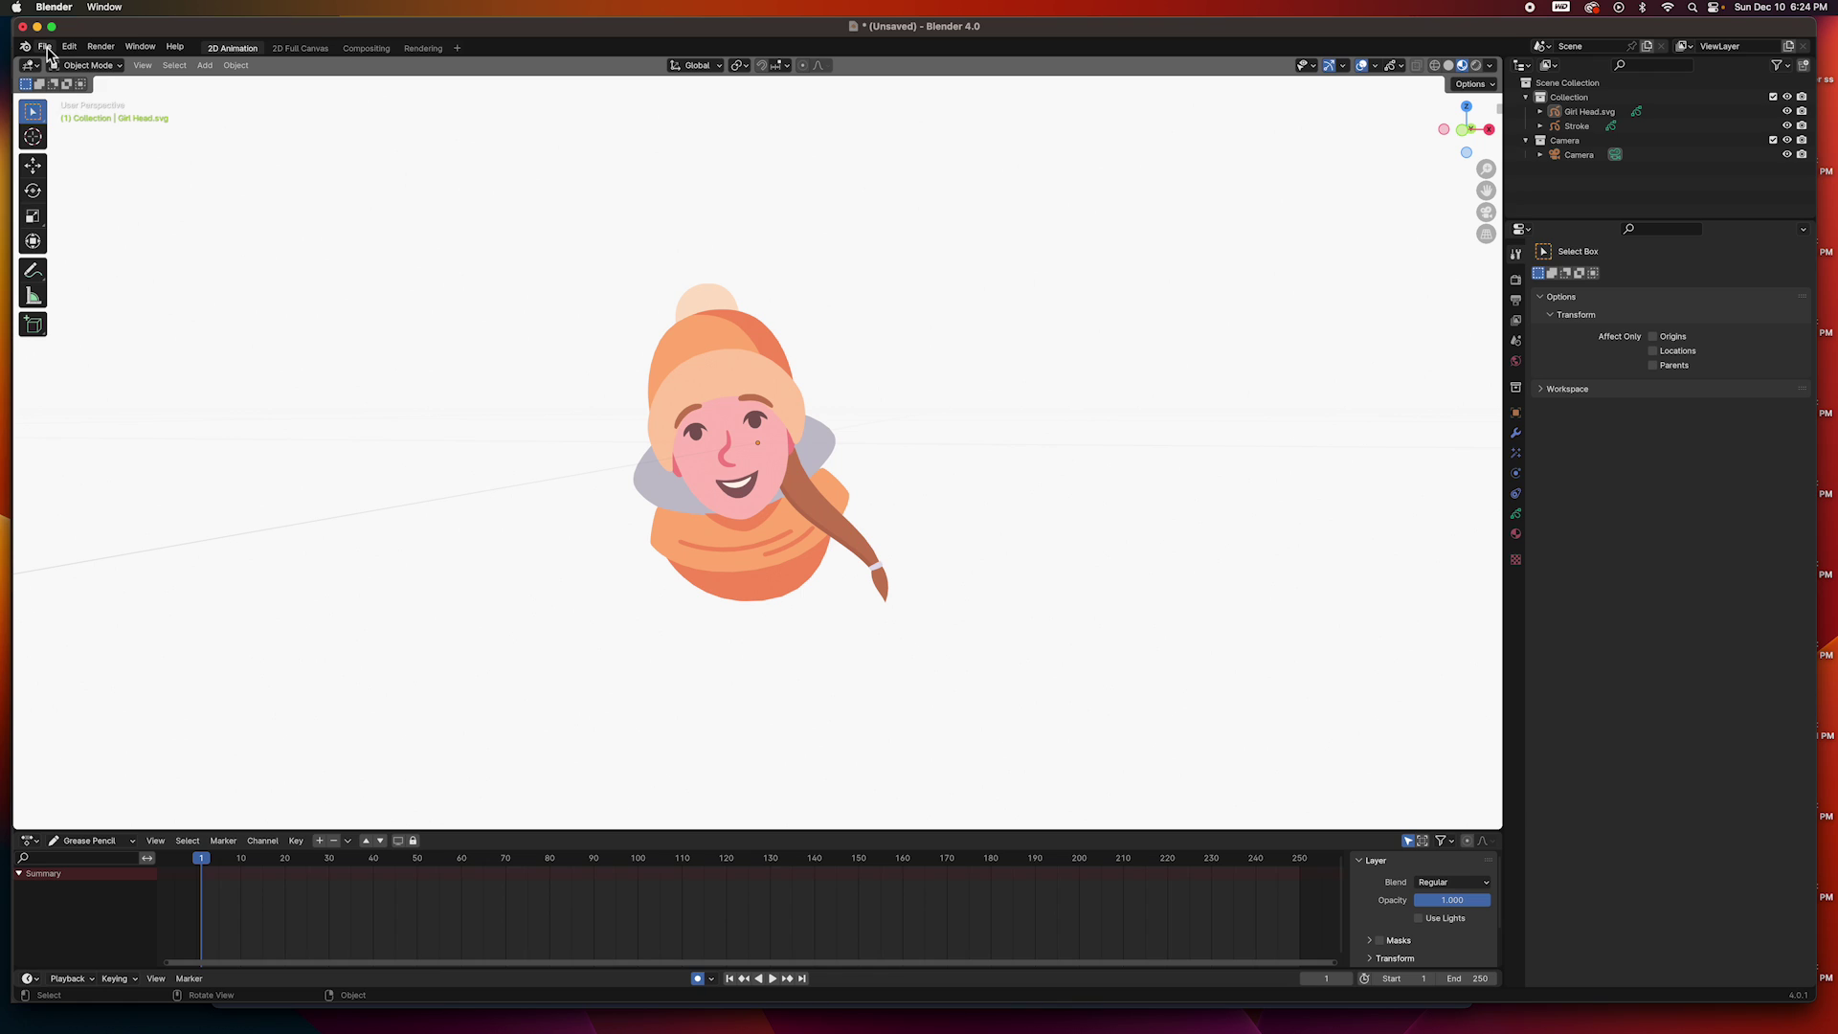
click(45, 45)
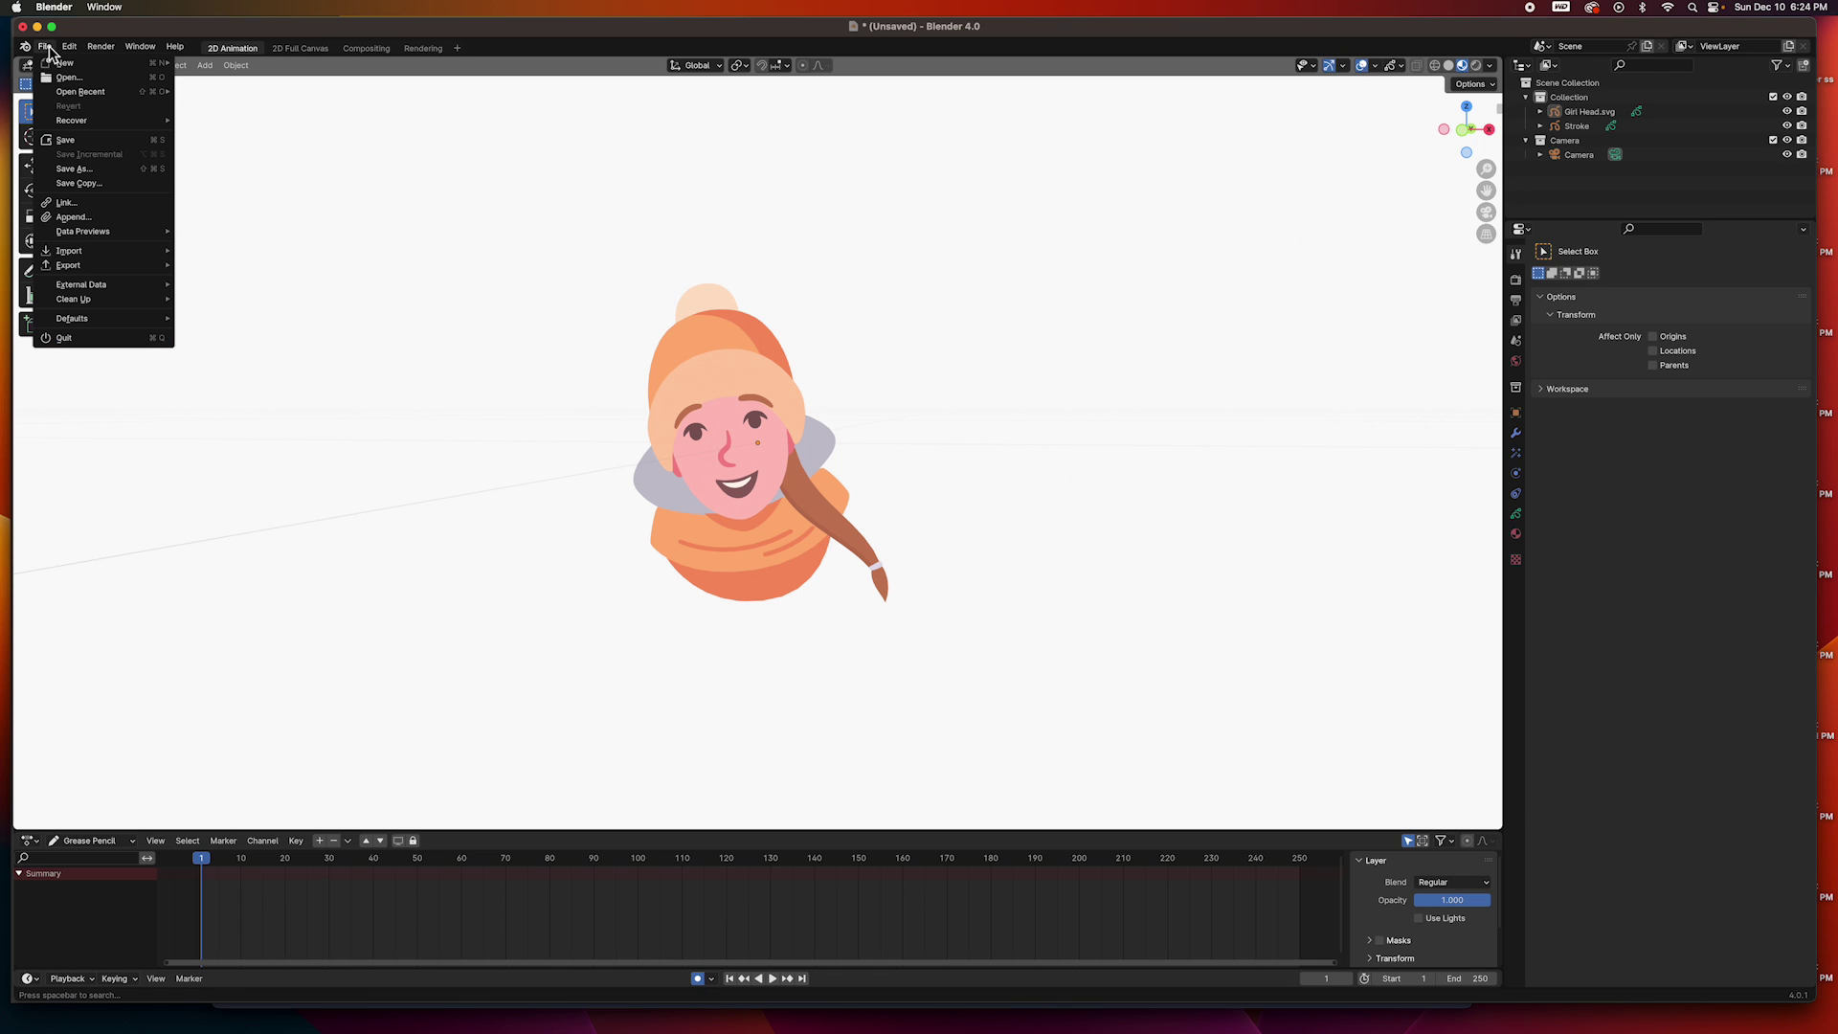
click(225, 171)
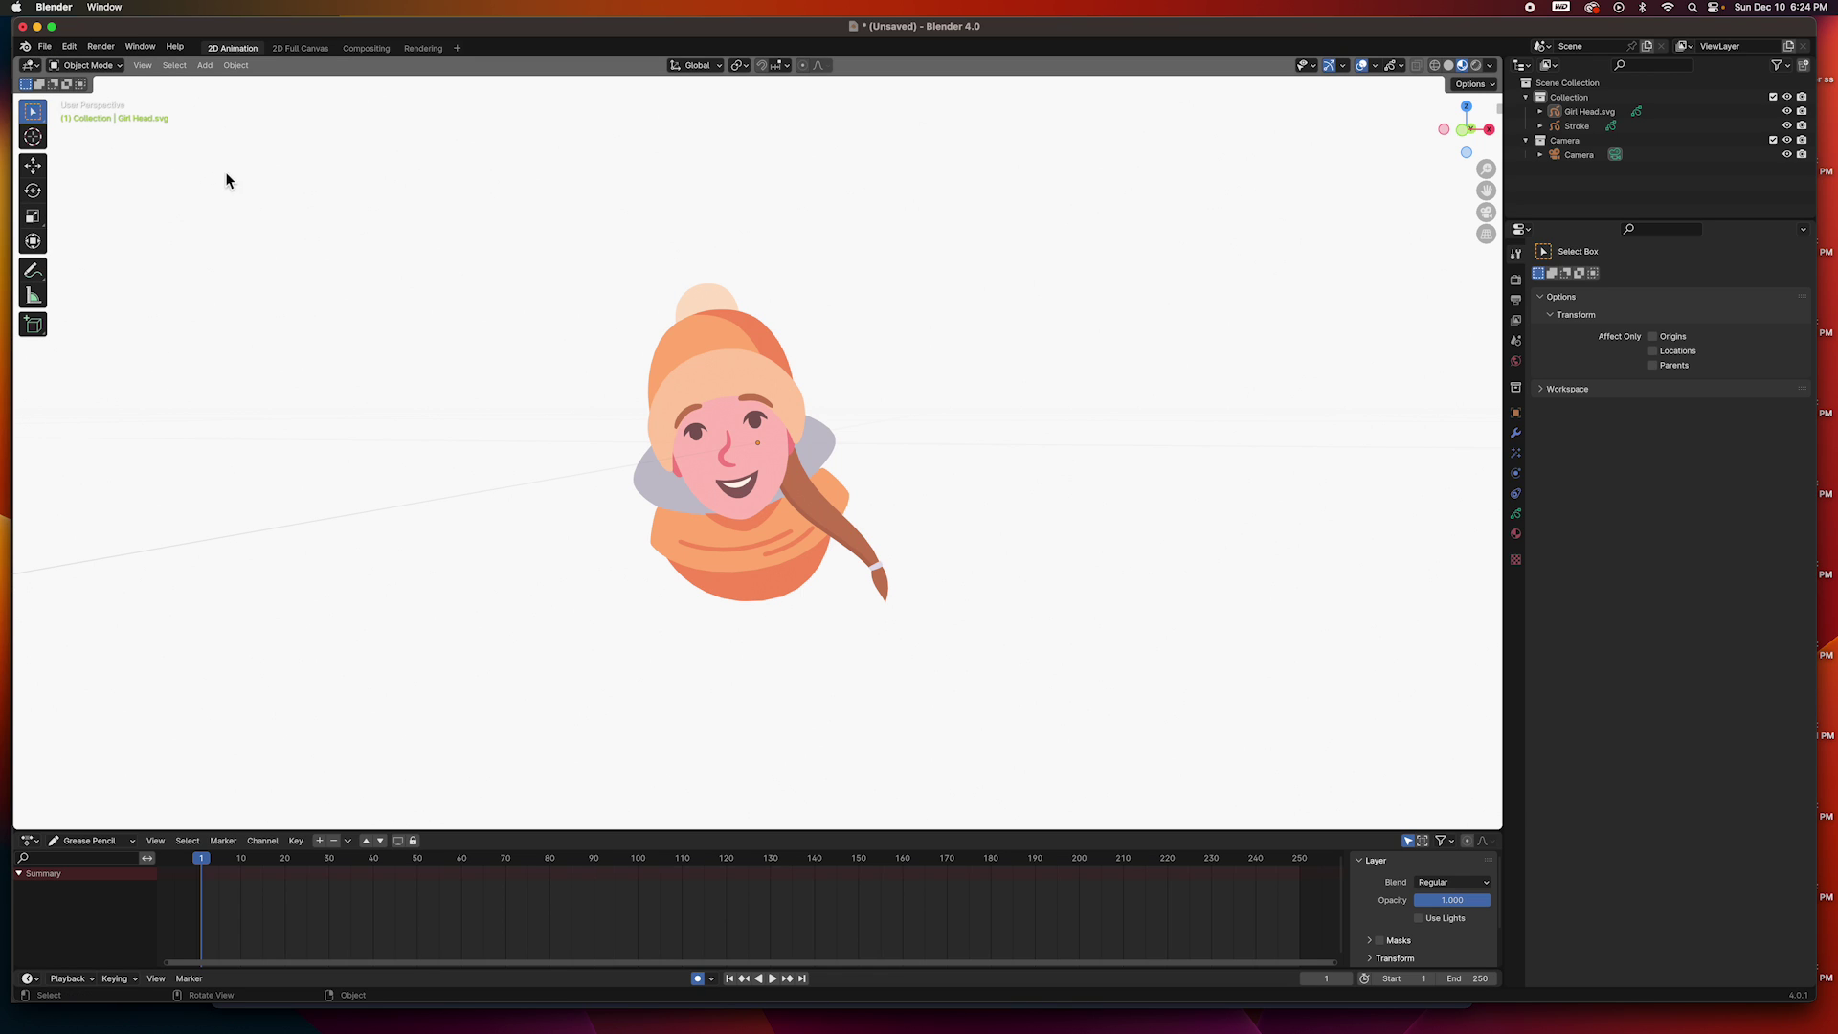
click(43, 47)
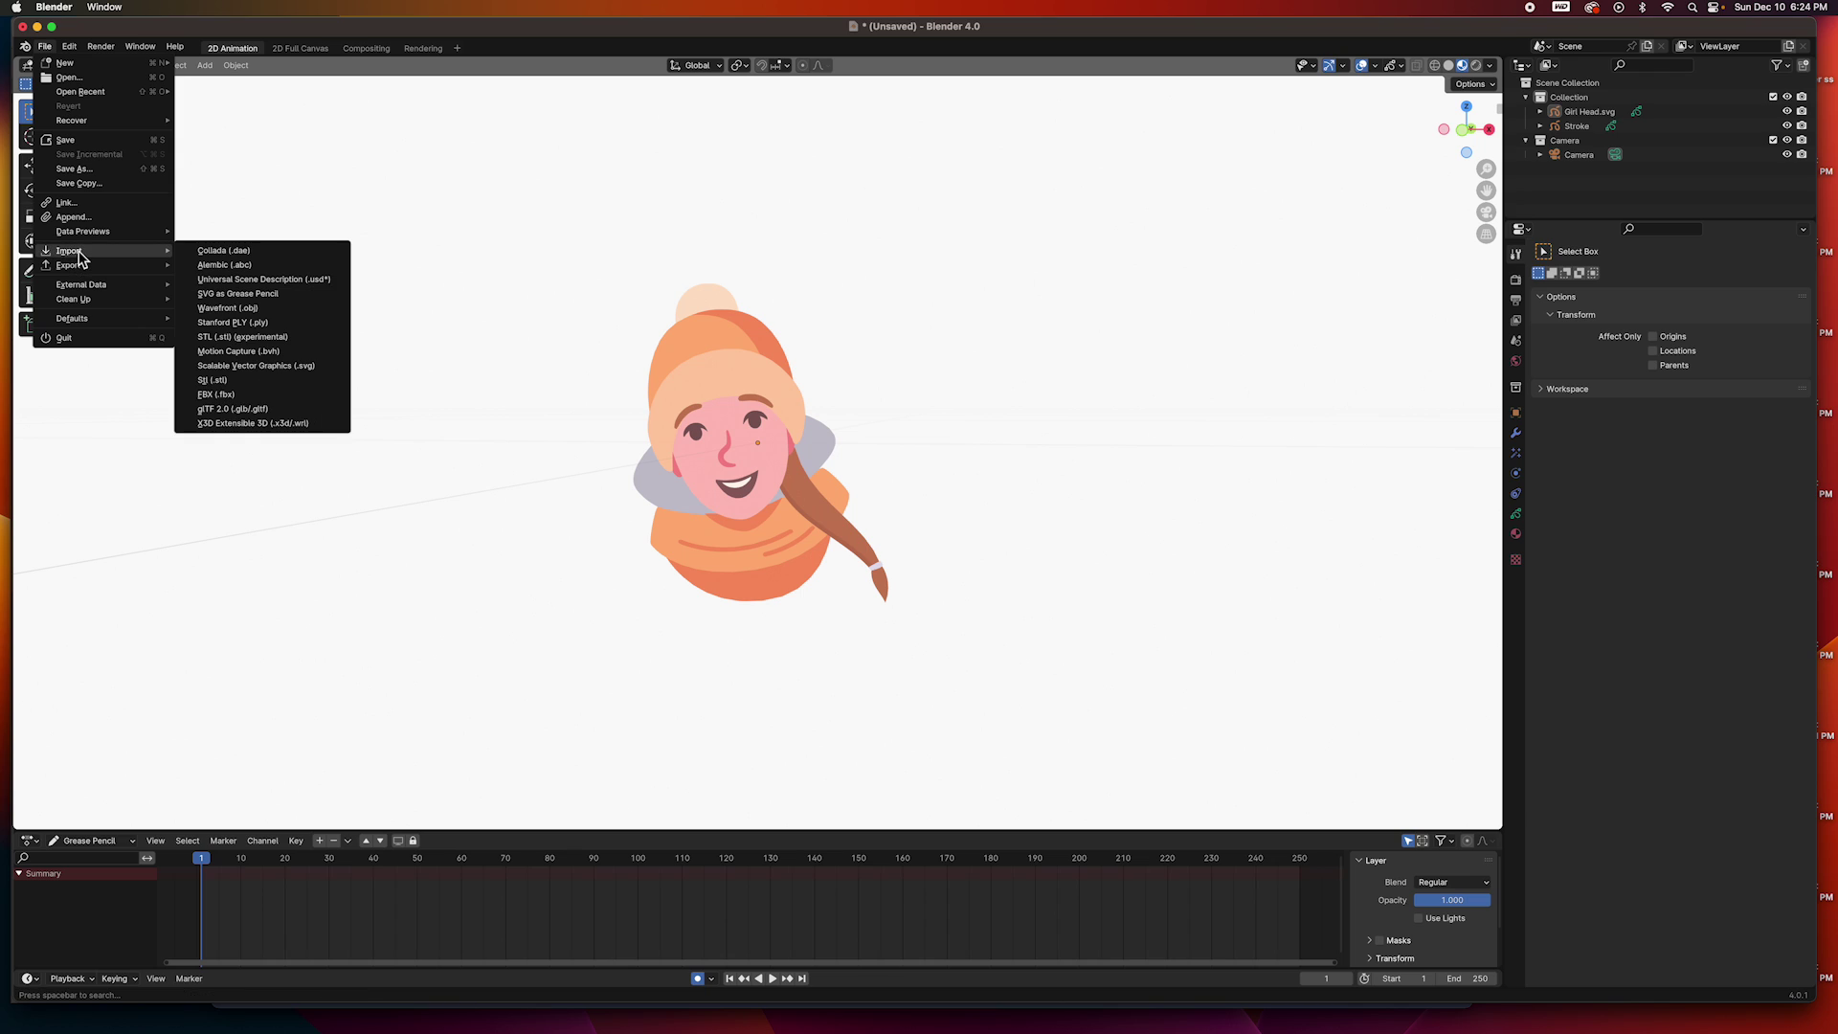
mouse_move(69, 249)
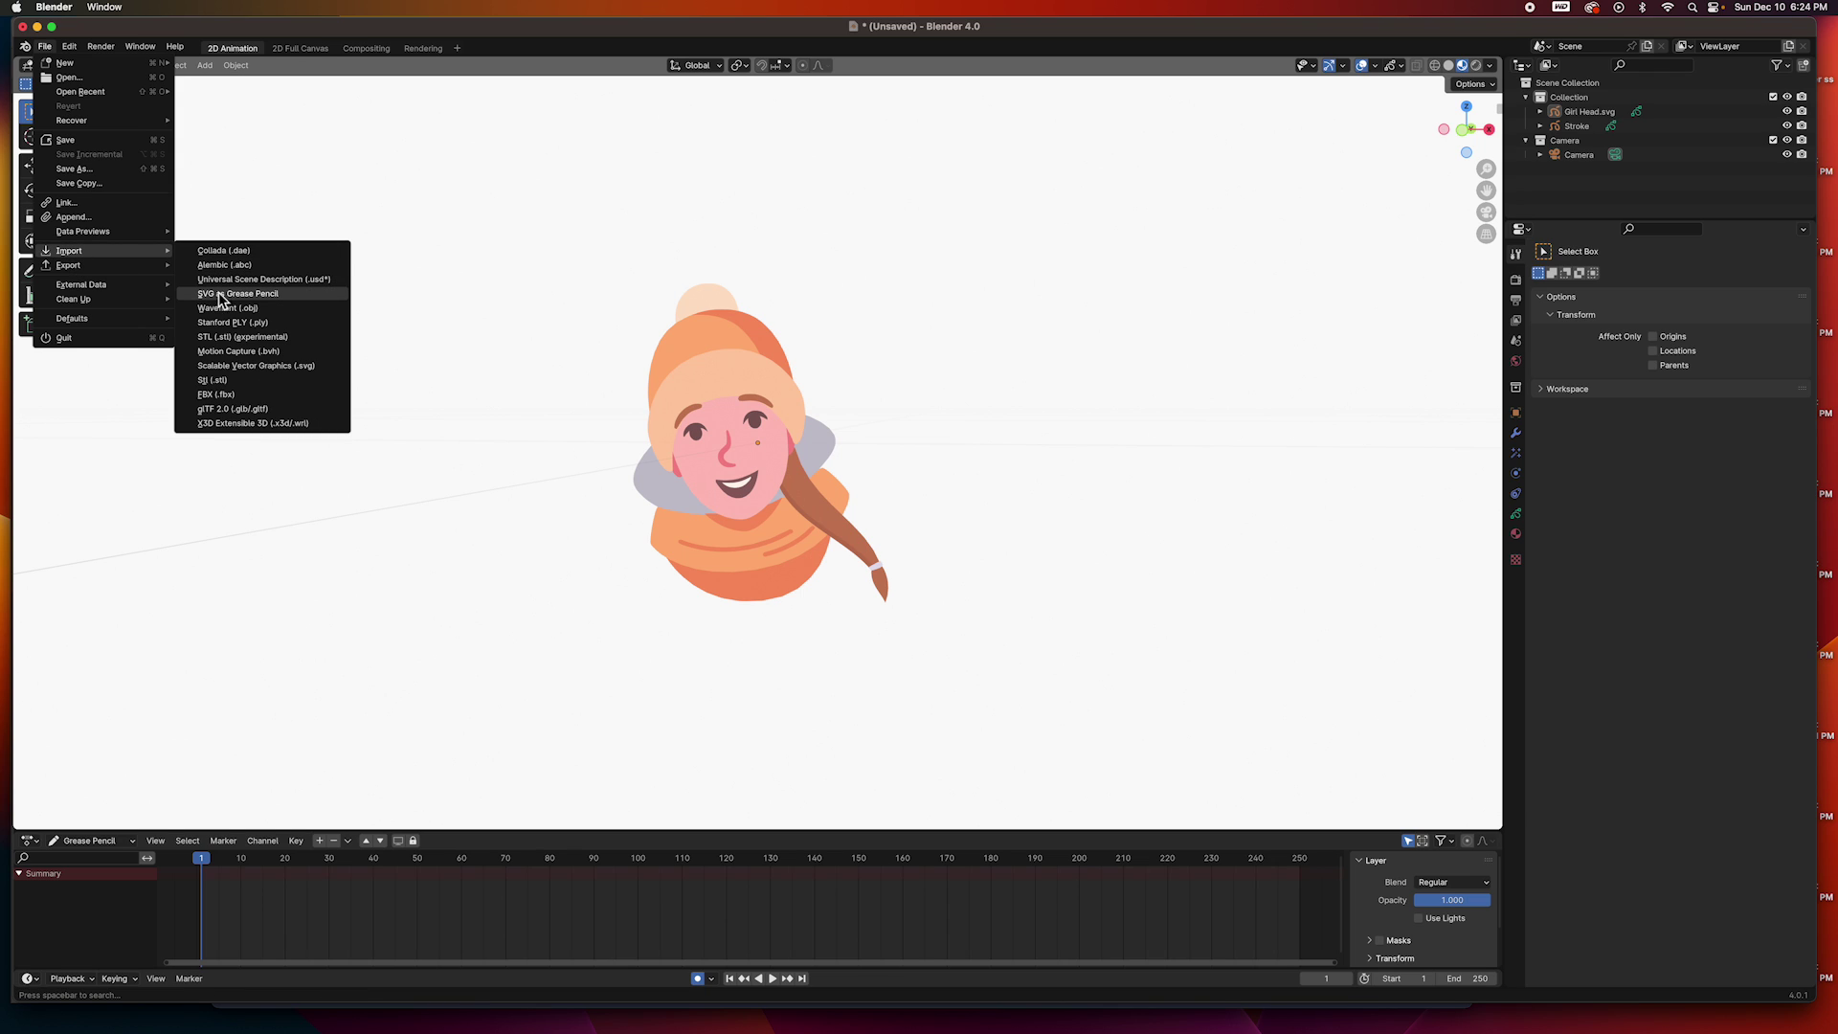
click(382, 297)
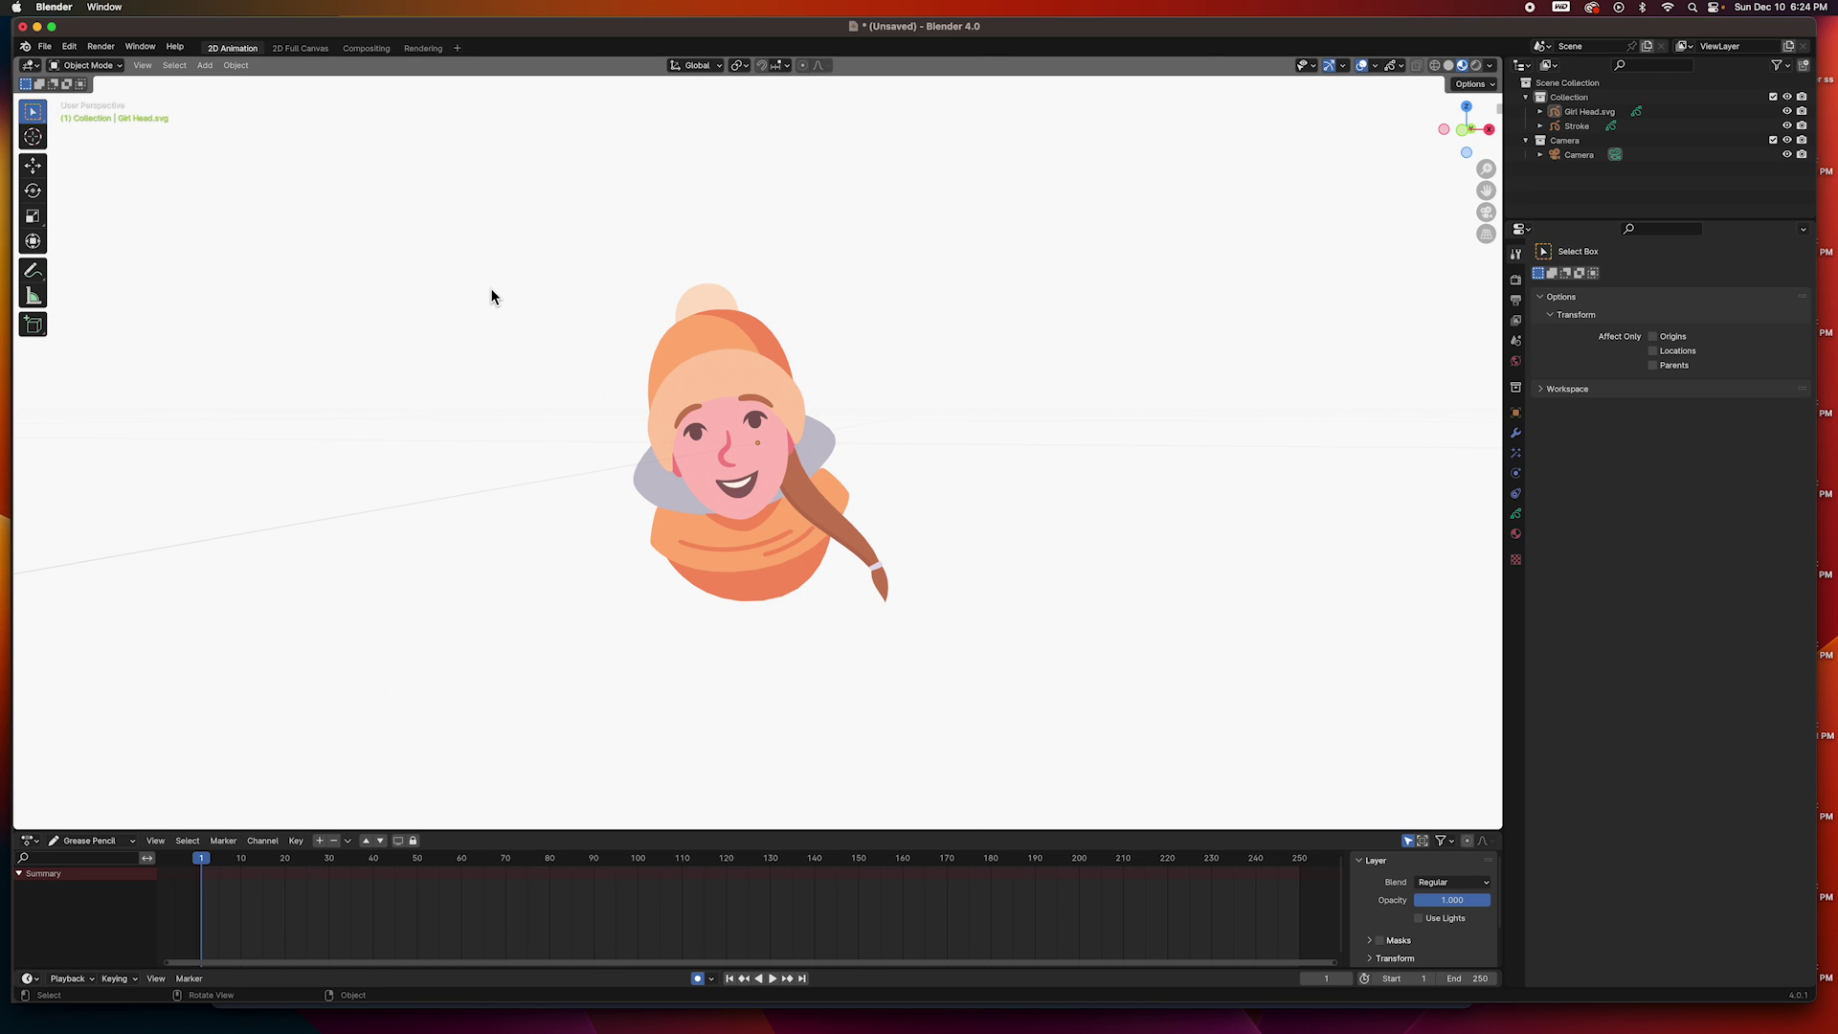